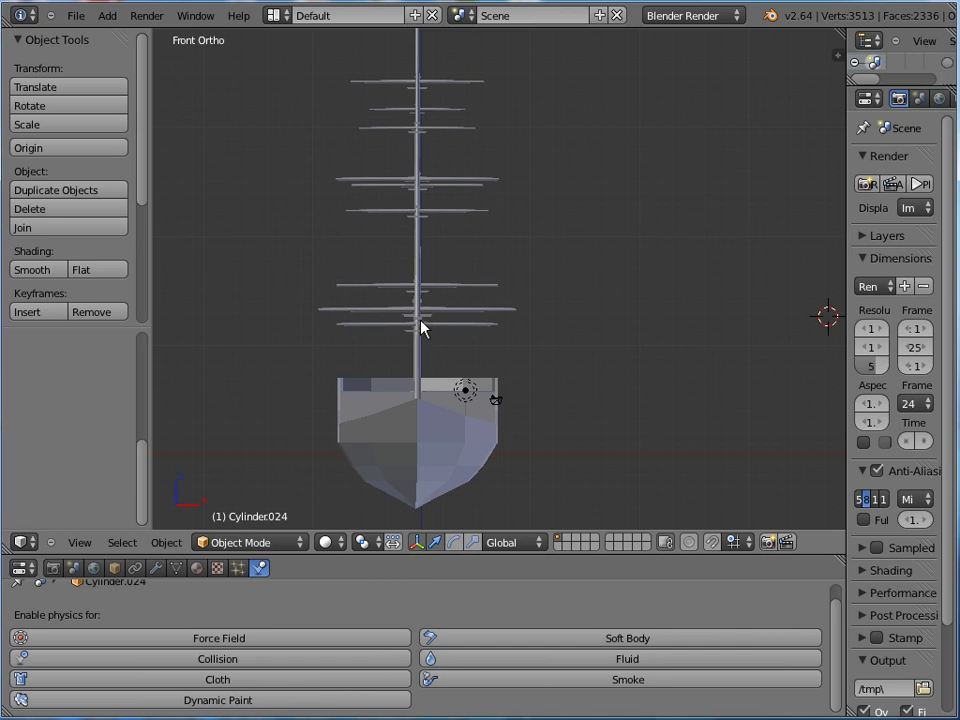
Add a plane to the ship scene at the 3D cursor
left_click(418, 327)
middle_click_drag(336, 328, 390, 300)
left_click(108, 15)
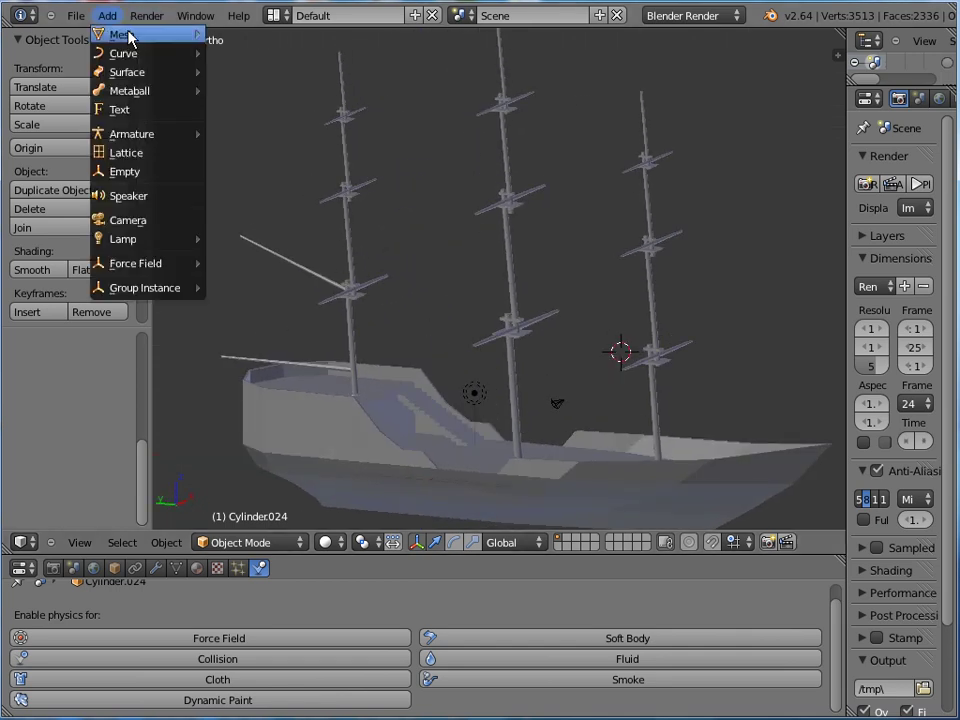
mouse_move(140, 35)
left_click(232, 35)
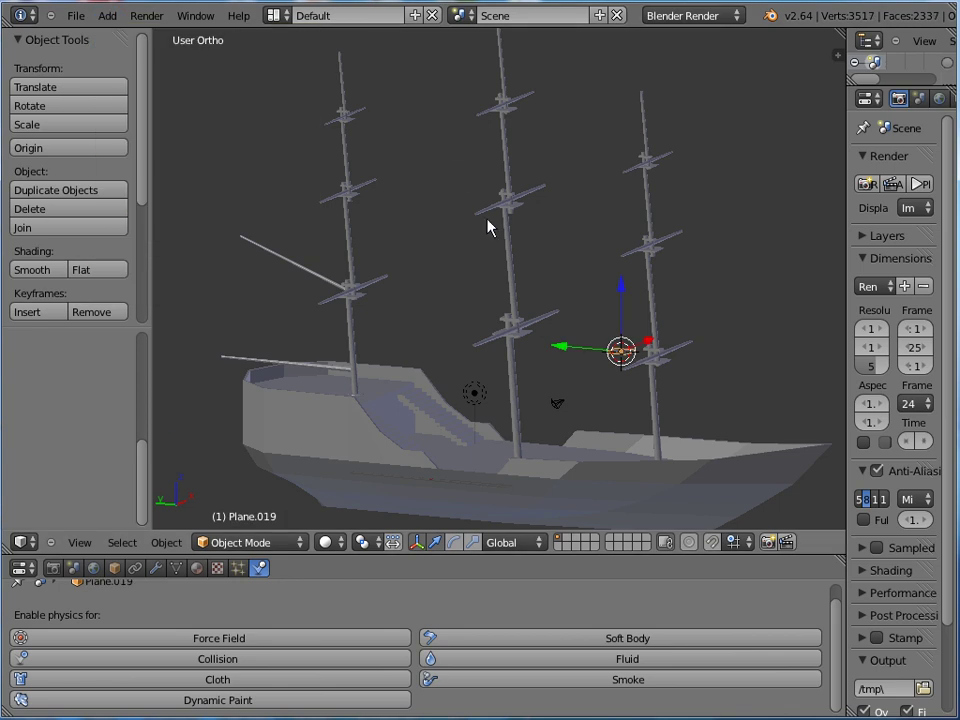
Move the new plane along the Y axis until it sits in front of the foremast's lowest yard
key("KP_Decimal")
scroll(491, 218, "down", 4)
middle_click_drag(502, 207, 431, 300)
key("g")
key("x")
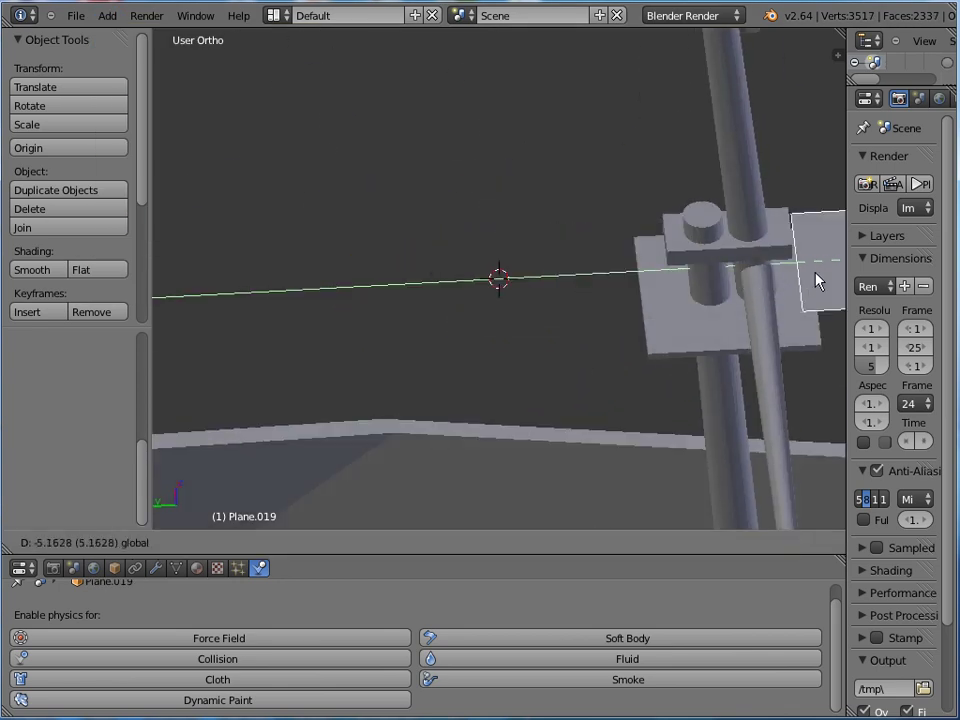
left_click(825, 277)
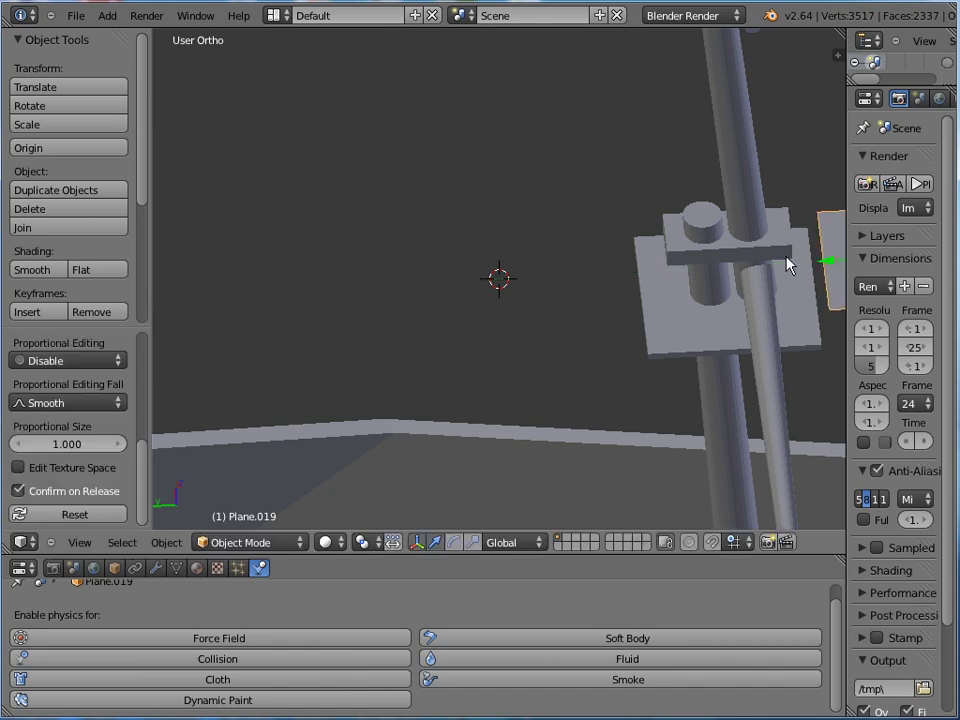
Rotate the plane about -90° in the right view so that it stands upright
key("KP_Decimal")
scroll(556, 238, "down", 4)
middle_click_drag(556, 238, 566, 190)
key("KP_3")
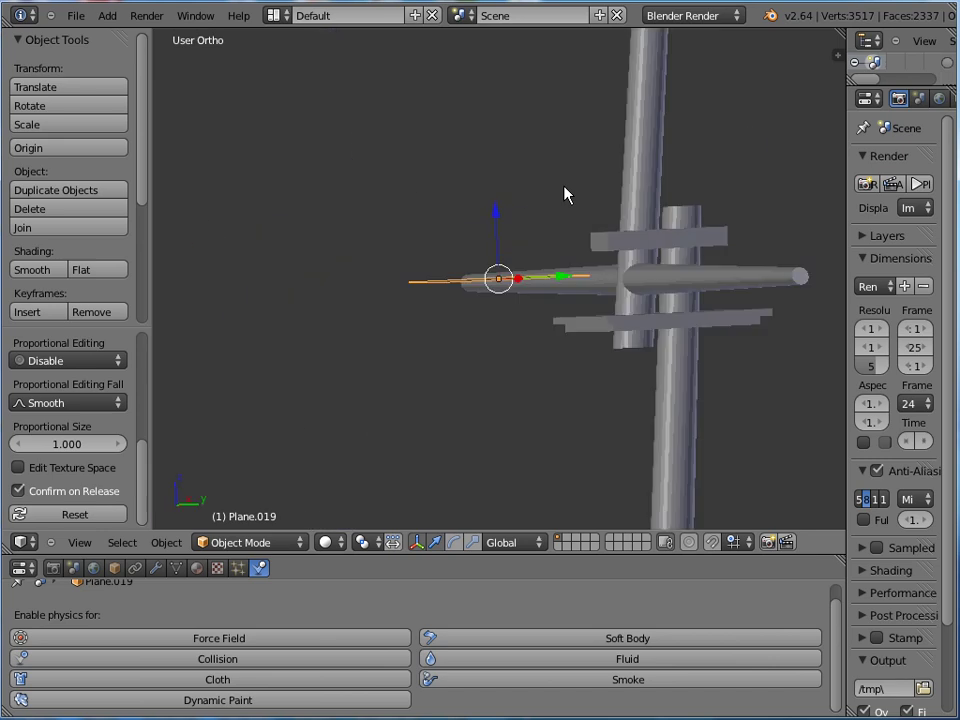
scroll(378, 123, "down", 2)
scroll(390, 134, "up", 4)
key("r")
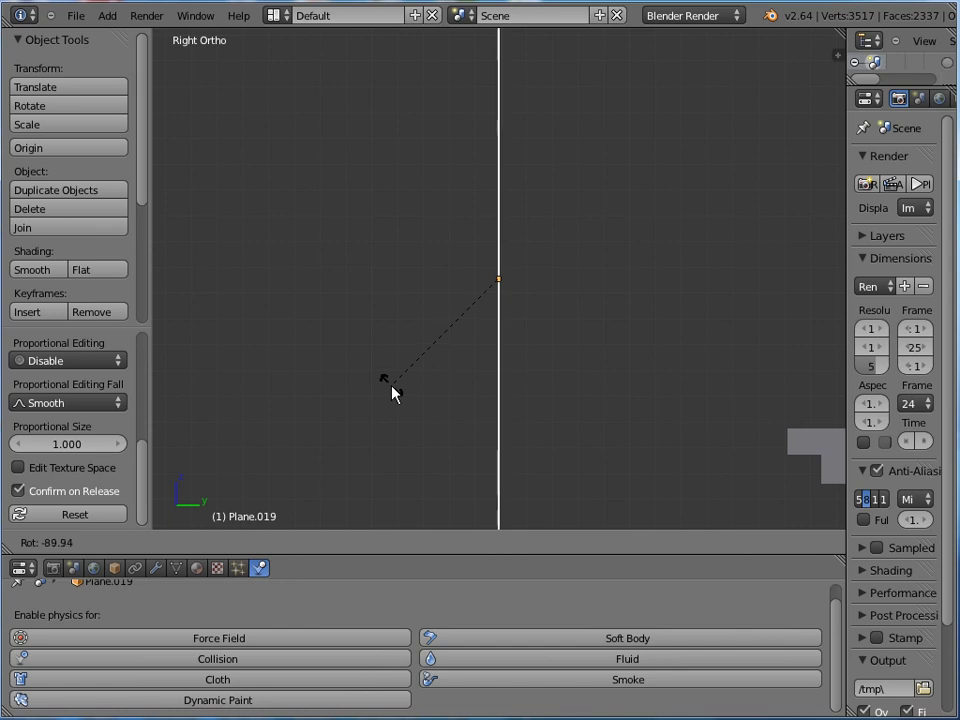
left_click(392, 393)
Lower the upright plane below the foremast's lowest yard and shift it along Y closer to the mast
scroll(350, 303, "down", 3)
left_click_drag(499, 224, 497, 329)
left_click_drag(563, 385, 628, 399)
scroll(424, 197, "down", 5)
middle_click_drag(422, 280, 488, 225)
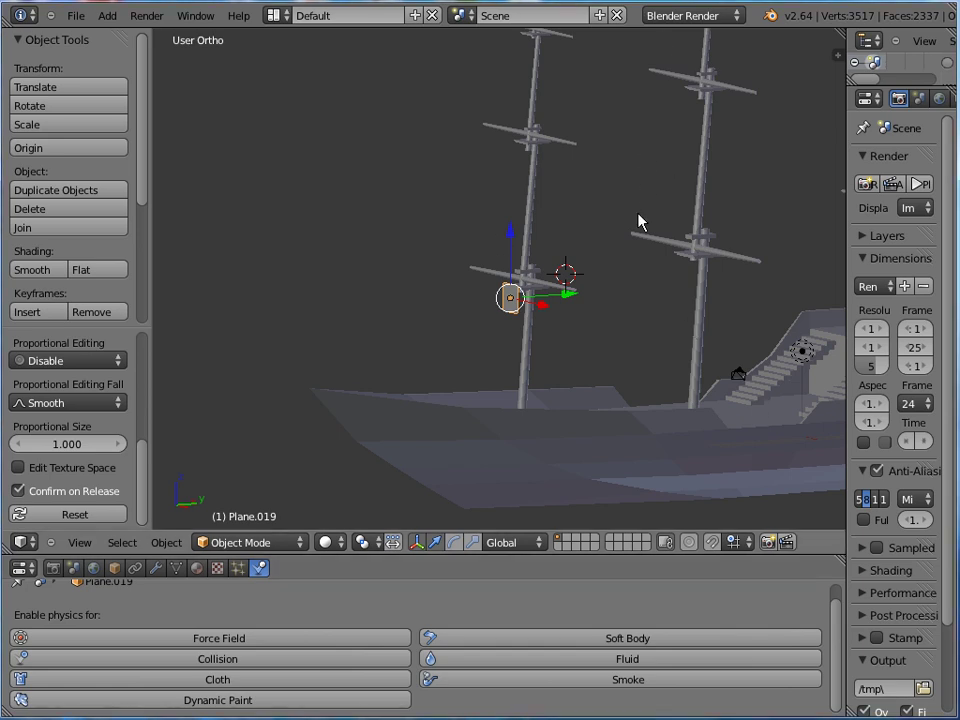
scroll(604, 257, "up", 3)
middle_click_drag(606, 263, 641, 269)
In Edit Mode, stretch the plane toward the deck by moving its bottom edge down along Z
key("Tab")
right_click(512, 337)
left_click_drag(521, 273, 527, 368)
middle_click_drag(527, 368, 602, 346)
left_click_drag(481, 314, 497, 343)
middle_click_drag(497, 343, 600, 330)
left_click_drag(503, 355, 499, 335)
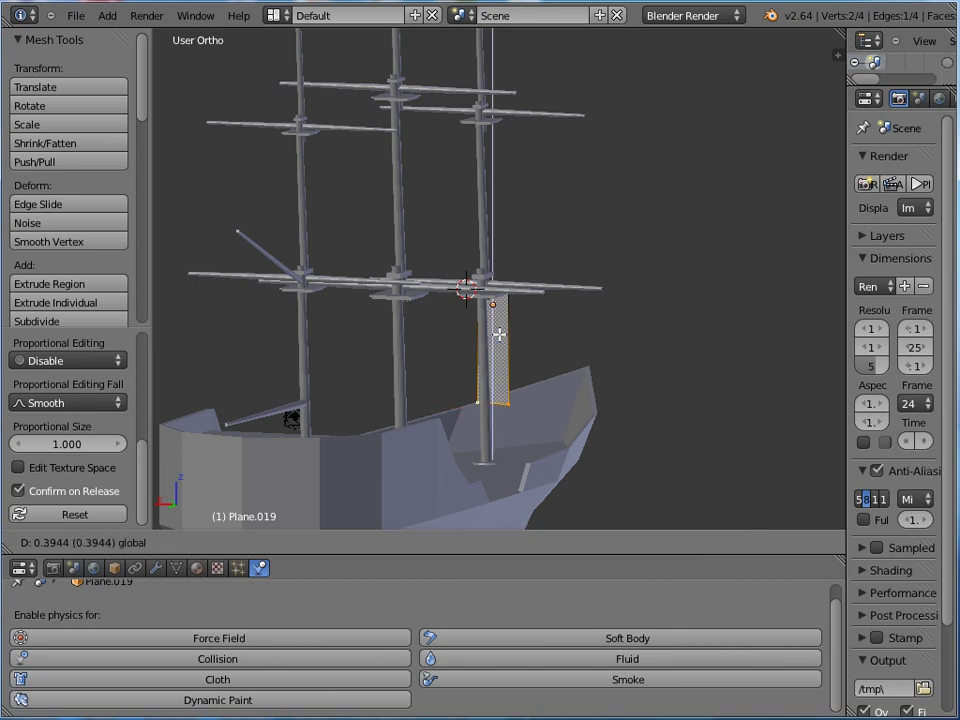
left_click(499, 335)
Select all four vertices of the plane and scale it wider along X in the front view
middle_click_drag(499, 335, 506, 302)
scroll(529, 362, "up", 4)
right_click(528, 472, "shift")
right_click(458, 480, "shift")
right_click(444, 287, "shift")
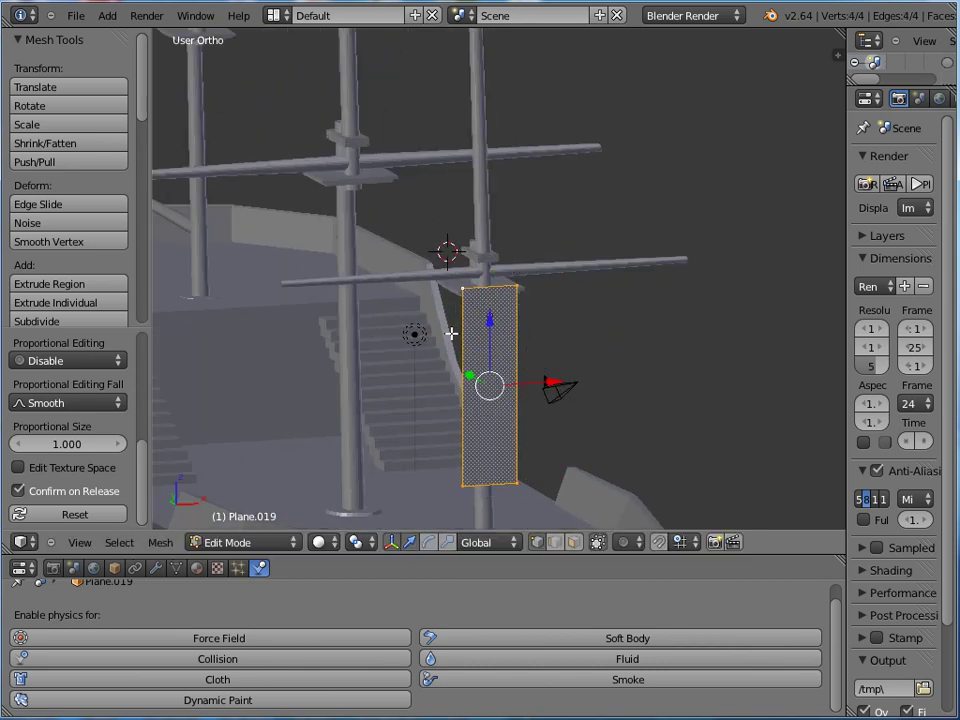
middle_click_drag(484, 426, 437, 440)
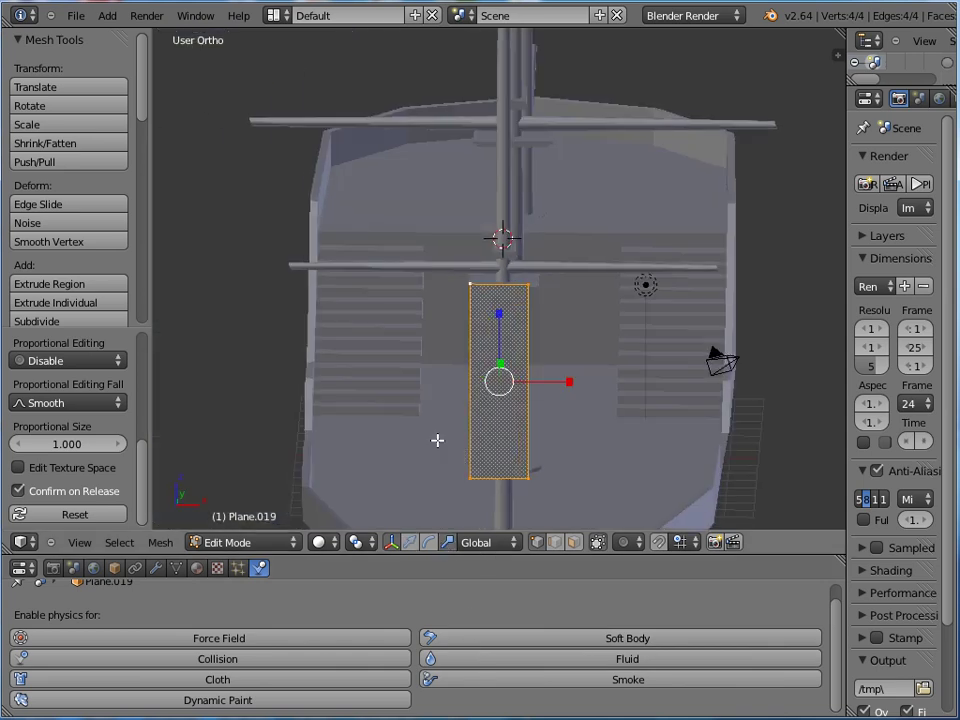
key("KP_1")
scroll(455, 438, "up", 2)
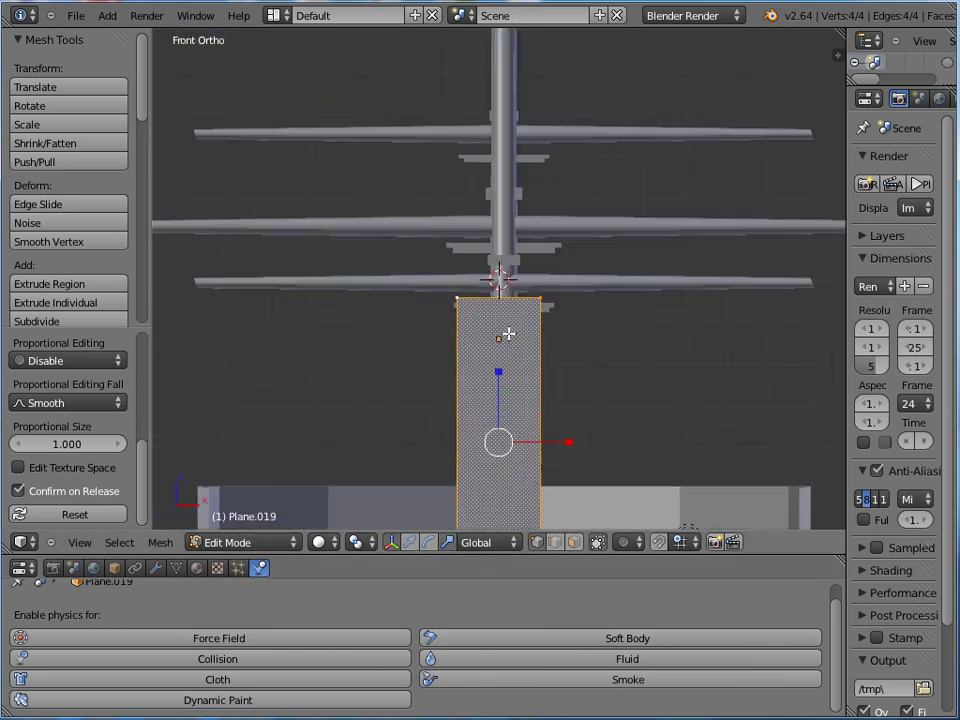
left_click_drag(567, 440, 845, 446)
Widen the sail further along X to match the length of the foremast's lowest yard
scroll(600, 380, "down", 5)
scroll(667, 394, "up", 2)
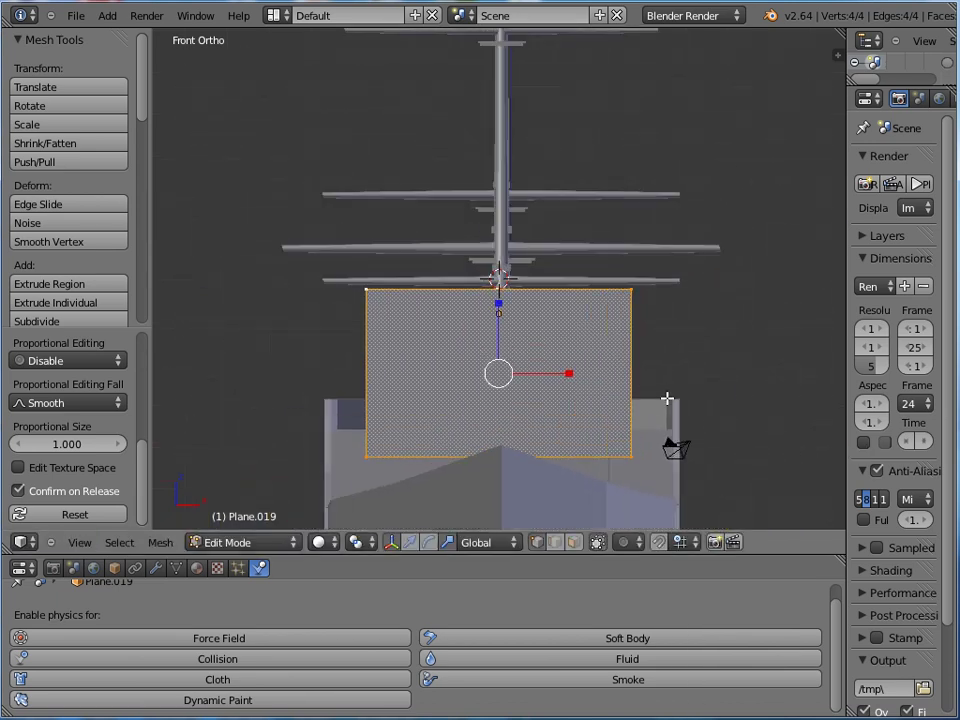
scroll(652, 420, "up", 1)
middle_click_drag(565, 288, 544, 297)
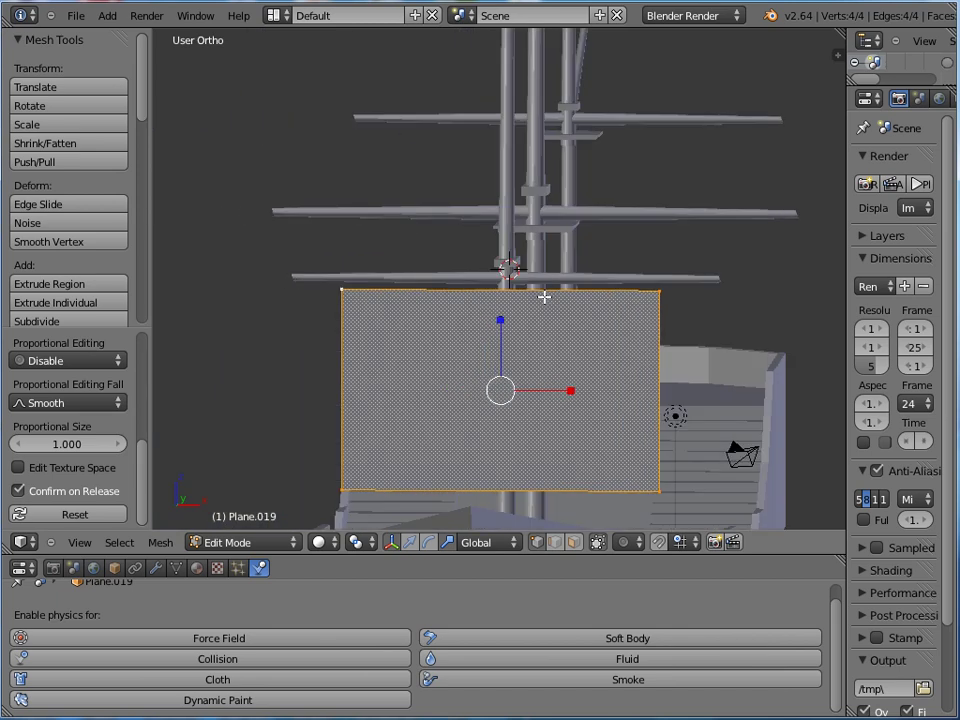
key("KP_1")
scroll(544, 297, "down", 1)
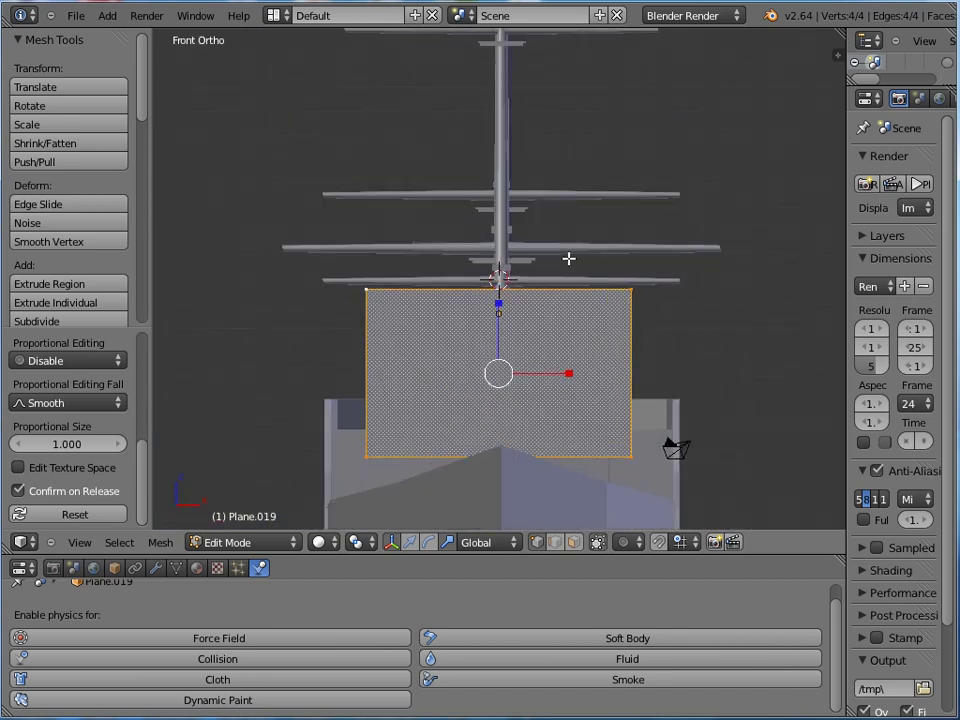
left_click_drag(570, 377, 593, 372)
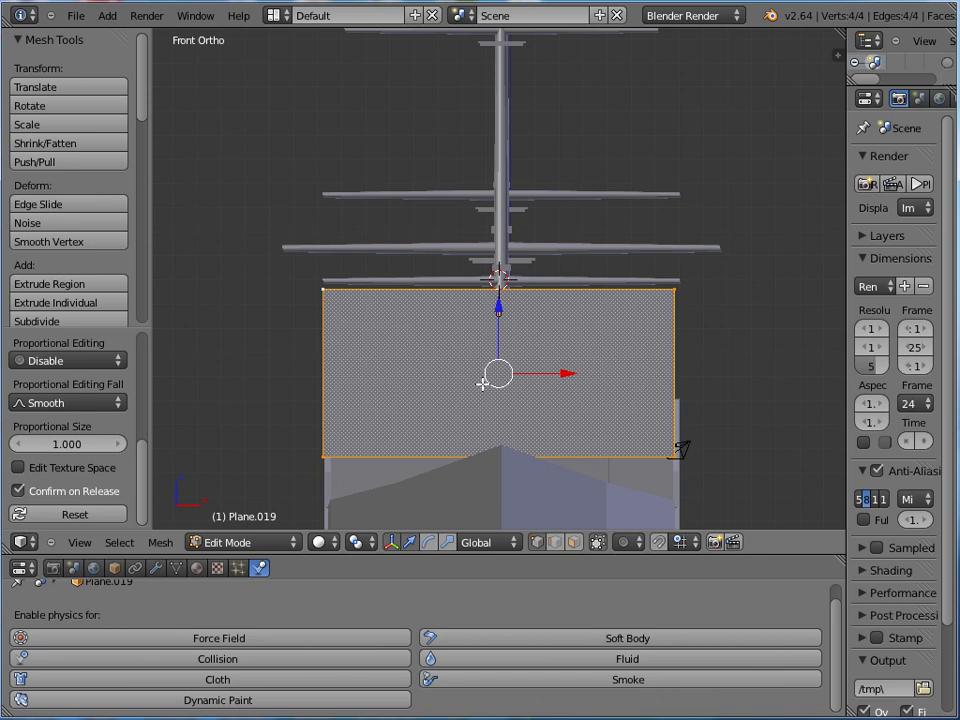
Shift the sail about 0.08 along X to centre it, and raise it about 0.31 along Z to the yard
key("g")
key("x")
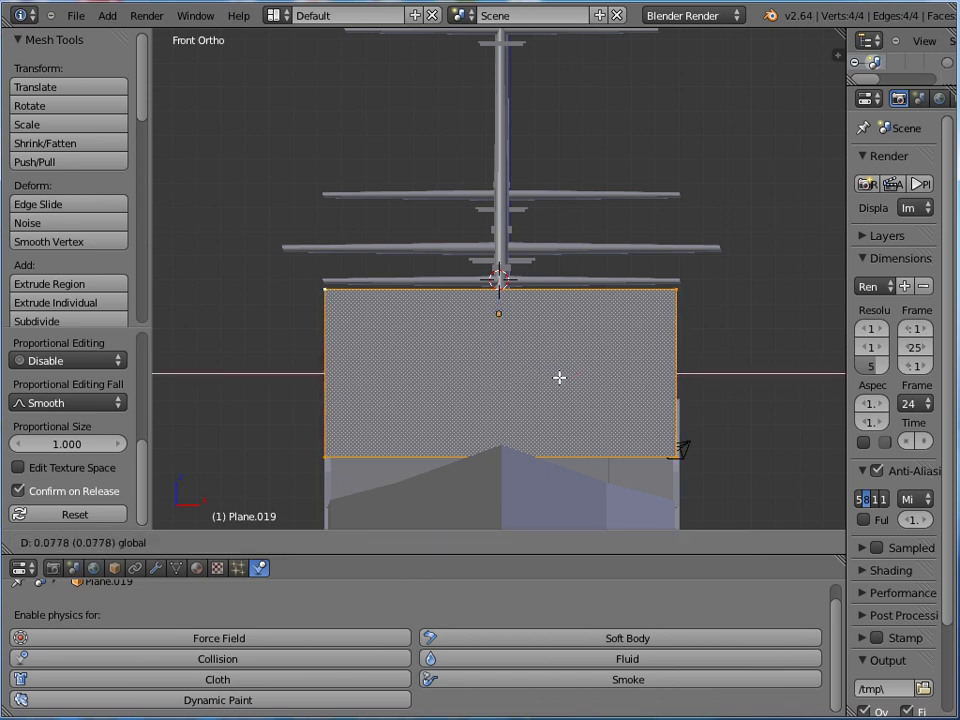
left_click(559, 377)
key("g")
key("z")
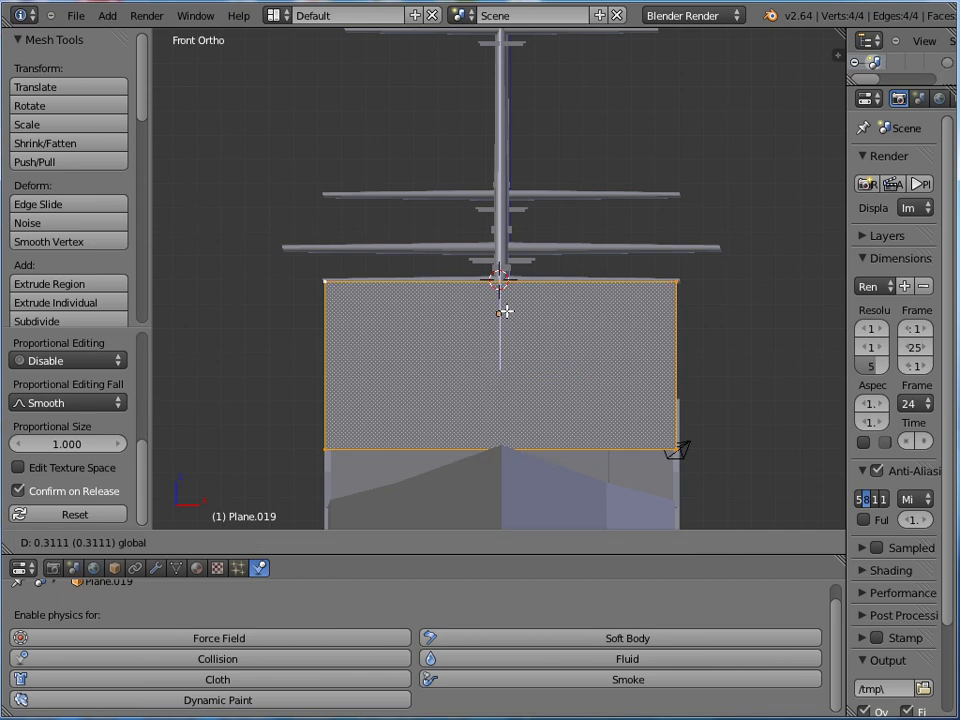
left_click(405, 251)
Subdivide the whole sail once into four faces
scroll(361, 216, "down", 2)
middle_click_drag(361, 216, 347, 296)
scroll(385, 299, "up", 2)
scroll(451, 317, "up", 2)
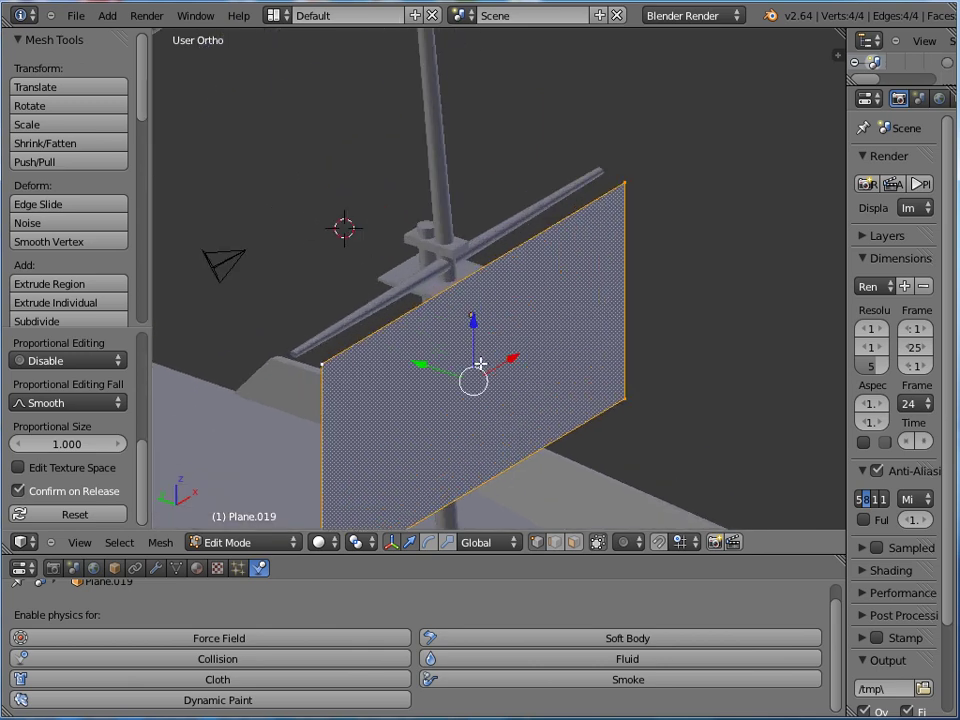
key("w")
left_click(449, 366)
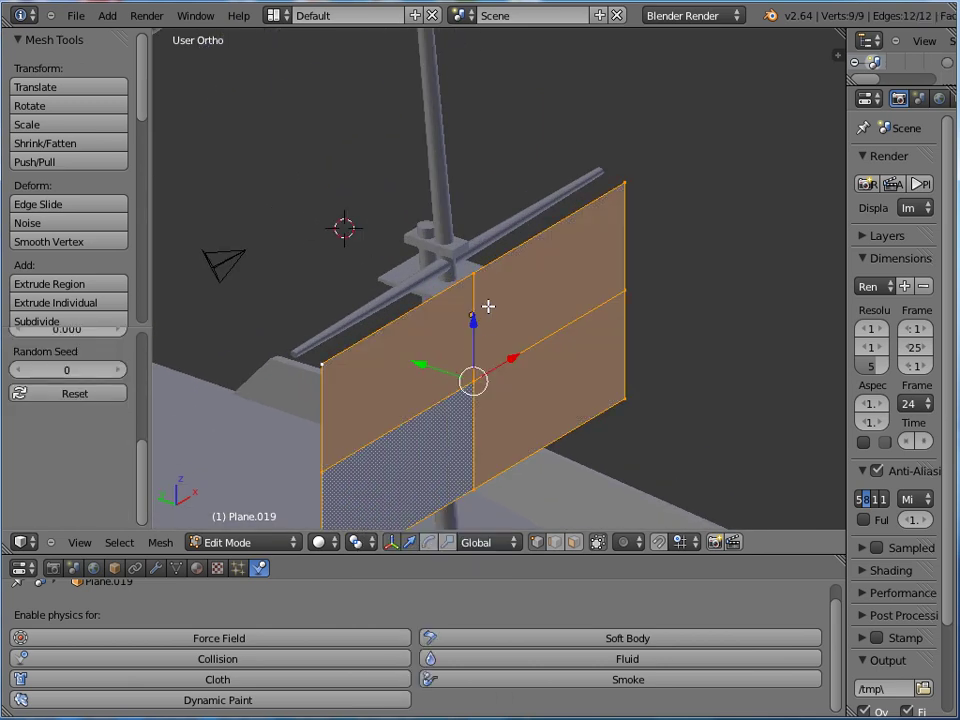
Select the vertices along both side edges of the sail and move them back along Y toward the yard
scroll(484, 297, "down", 4)
right_click(411, 317)
right_click(416, 420, "shift")
right_click(566, 322, "alt+shift")
key("g")
key("y")
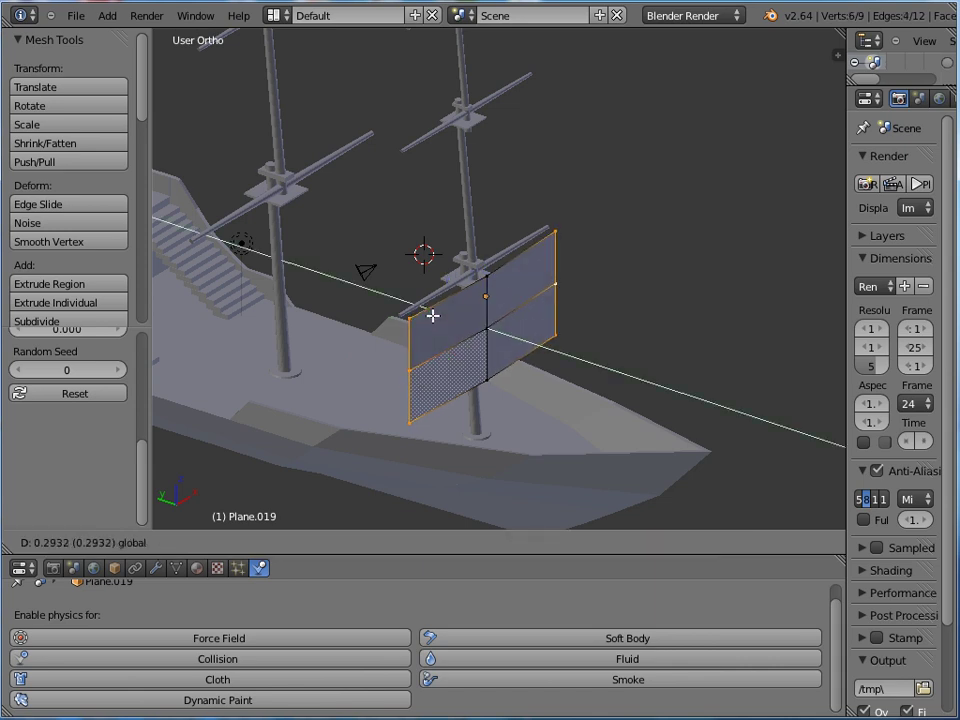
left_click_drag(427, 313, 427, 313)
Push the sail's centre-column vertices forward along the Y axis to start the sail's bulge
scroll(442, 324, "down", 1)
scroll(442, 324, "up", 1)
middle_click_drag(442, 324, 484, 300)
right_click(481, 281)
right_click(479, 336, "alt")
key("g")
key("y")
left_click(439, 328)
Move the sail's top-centre vertex forward along the Y axis, ending with a shift of about 0.36
right_click(486, 277)
key("g")
key("y")
left_click(439, 273)
key("g")
key("y")
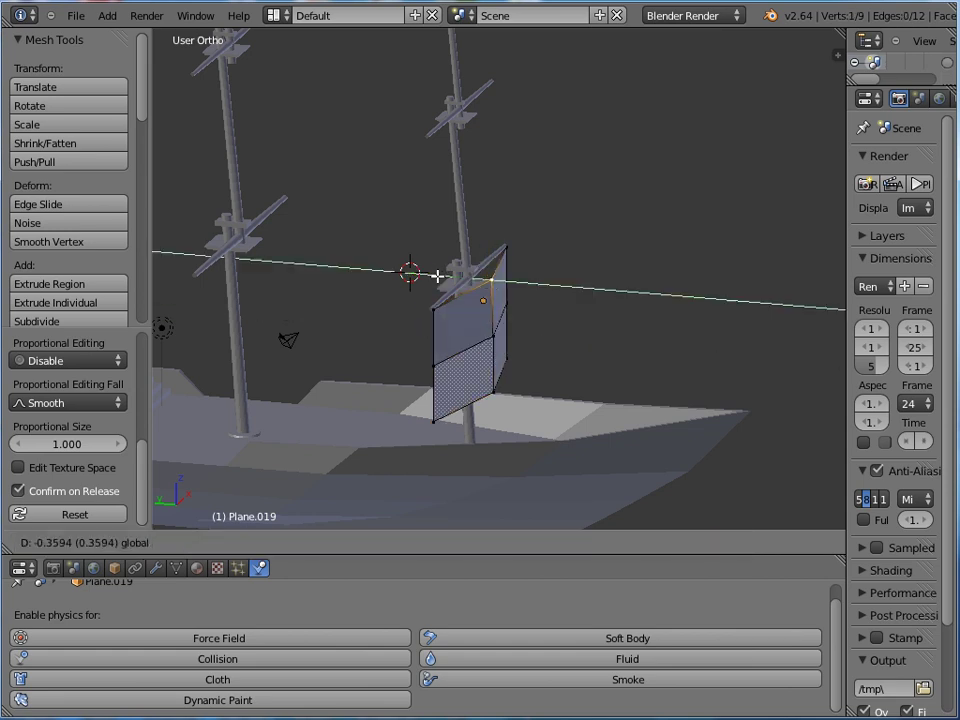
left_click(441, 278)
Select the sail's central and bottom-centre vertices and move them about 0.3 forward along Y
right_click(435, 418)
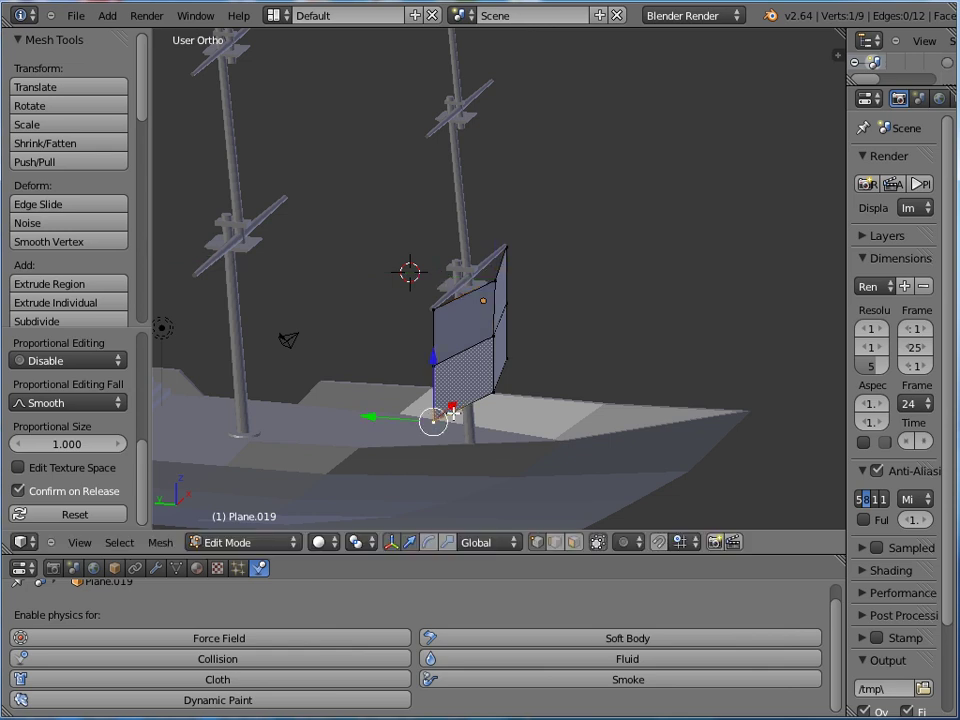
right_click(493, 334)
right_click(491, 392, "shift")
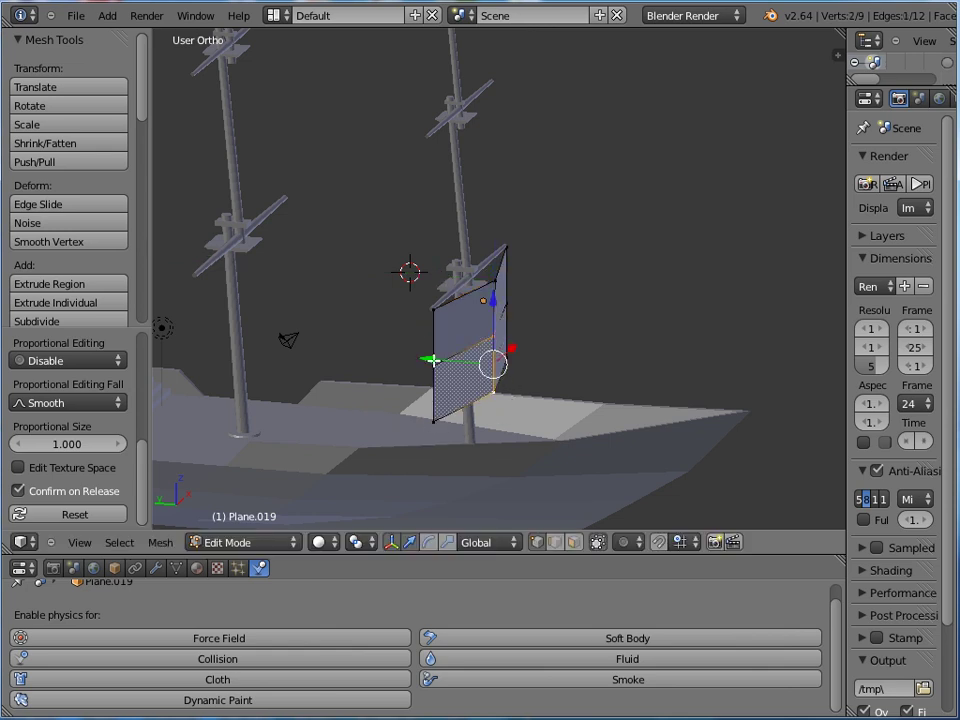
key("g")
key("y")
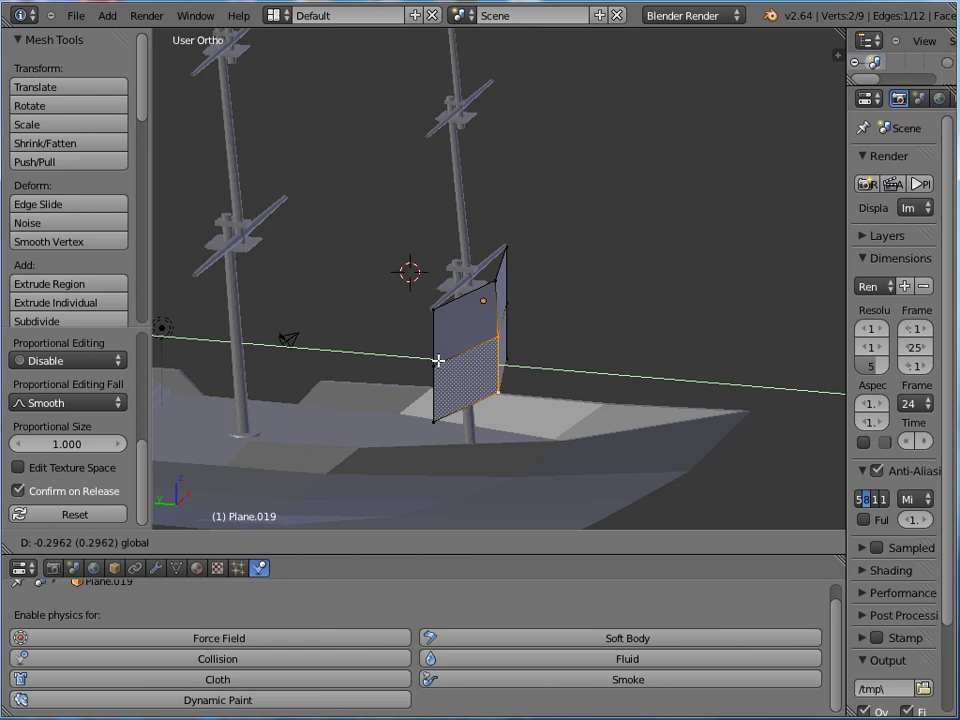
left_click(438, 361)
Move the mid-height vertices on both side edges of the sail slightly forward along the Y axis
right_click(433, 420)
right_click(521, 363, "shift")
middle_click_drag(512, 323, 366, 330)
right_click(456, 355, "shift")
right_click(614, 327, "shift")
middle_click_drag(542, 315, 470, 363)
left_click_drag(415, 362, 432, 364)
Move the sail's two lower corner vertices slightly forward along the Y axis
right_click(448, 416)
middle_click_drag(500, 348, 542, 346)
right_click(525, 382, "shift")
middle_click_drag(604, 357, 550, 362)
mouse_move(413, 395)
left_mouse_down()
mouse_move(406, 391)
mouse_move(430, 394)
left_mouse_up()
right_click(495, 395)
middle_click_drag(484, 364, 628, 245)
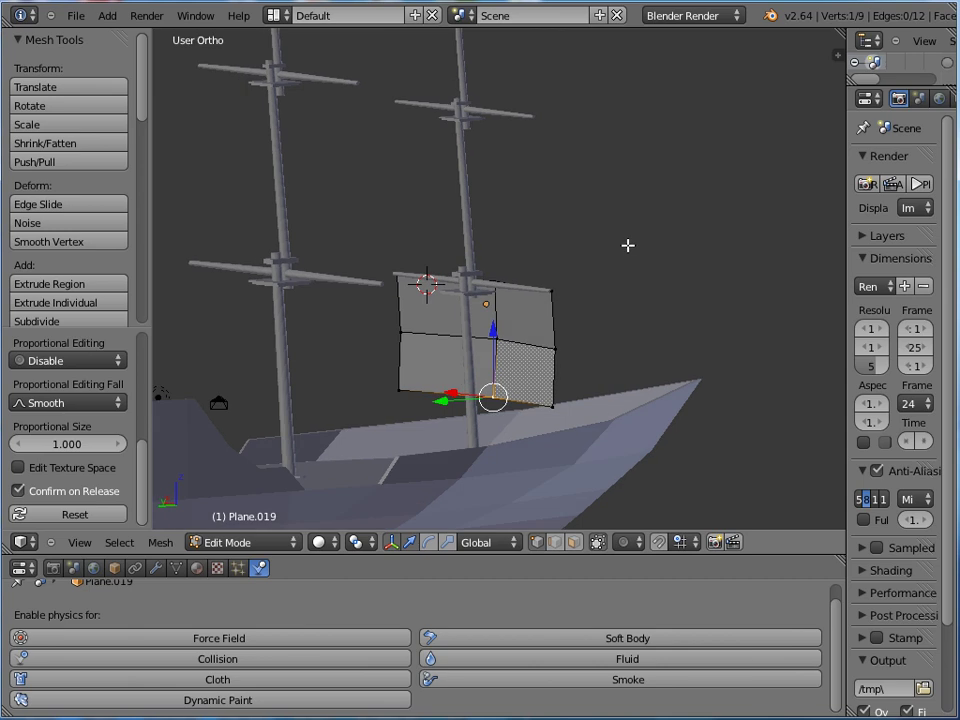
Select the entire sail mesh and subdivide it four times into a dense grid
key("a")
key("a")
key("w")
left_click(527, 187)
key("w")
left_click(527, 187)
key("w")
left_click(527, 187)
key("w")
left_click(527, 189)
Select only the four corner vertices of the subdivided sail
scroll(527, 190, "up", 4)
right_click(620, 297)
right_click(619, 298)
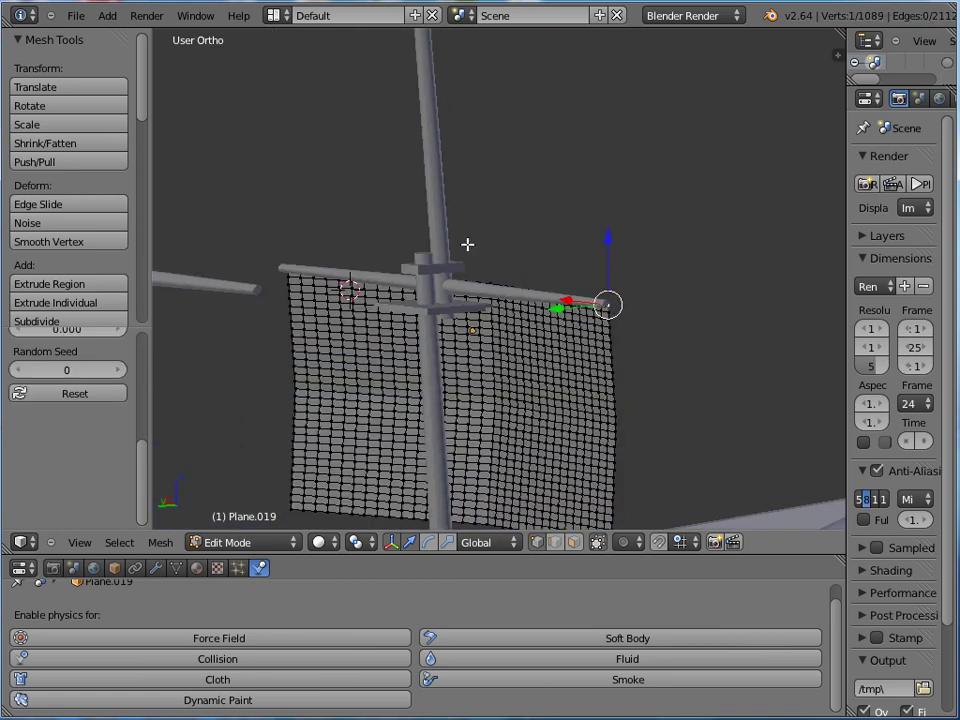
mouse_move(289, 218)
middle_mouse_down()
mouse_move(283, 253)
mouse_move(311, 257)
mouse_move(222, 225)
mouse_move(241, 257)
middle_mouse_up()
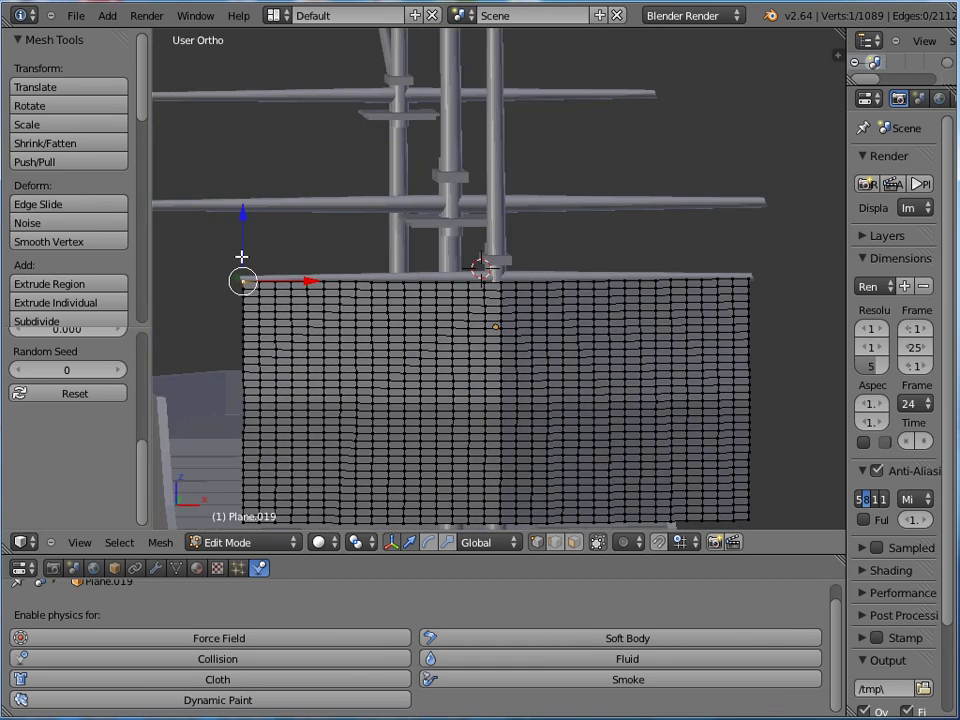
right_click(752, 281, "shift")
right_click(749, 289, "shift")
right_click(748, 293, "shift")
right_click(760, 290, "shift")
key("a")
right_click(244, 276, "shift")
scroll(318, 203, "down", 5, "shift")
right_click(249, 401, "shift")
right_click(755, 401, "shift")
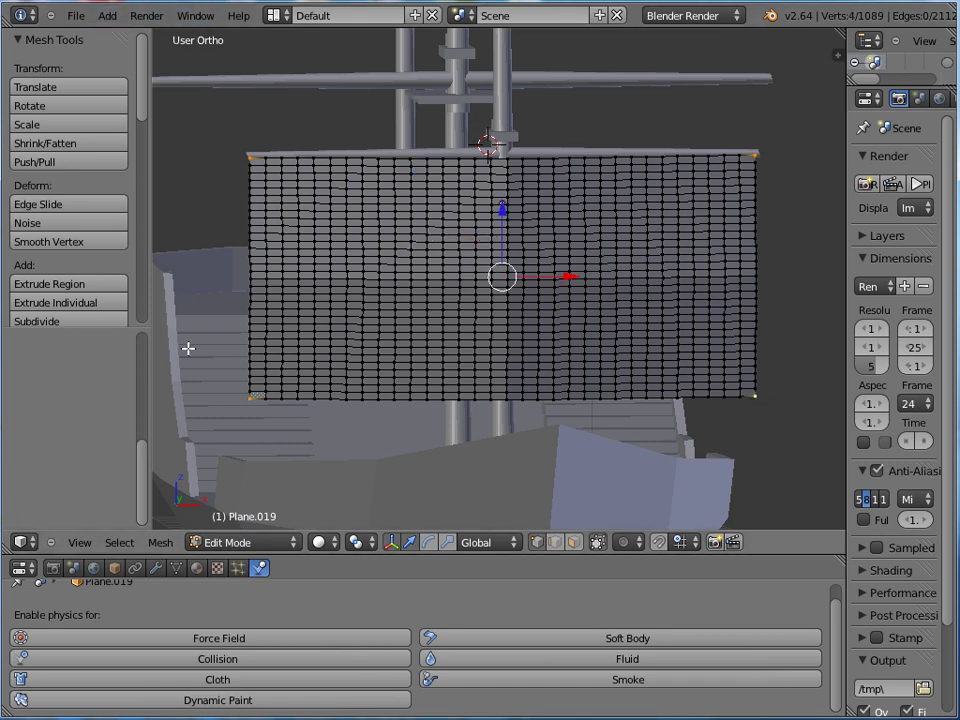
Create a vertex group named Group1 and assign the four selected corner vertices to it
left_click(177, 568)
scroll(270, 628, "down", 2)
scroll(270, 628, "up", 4)
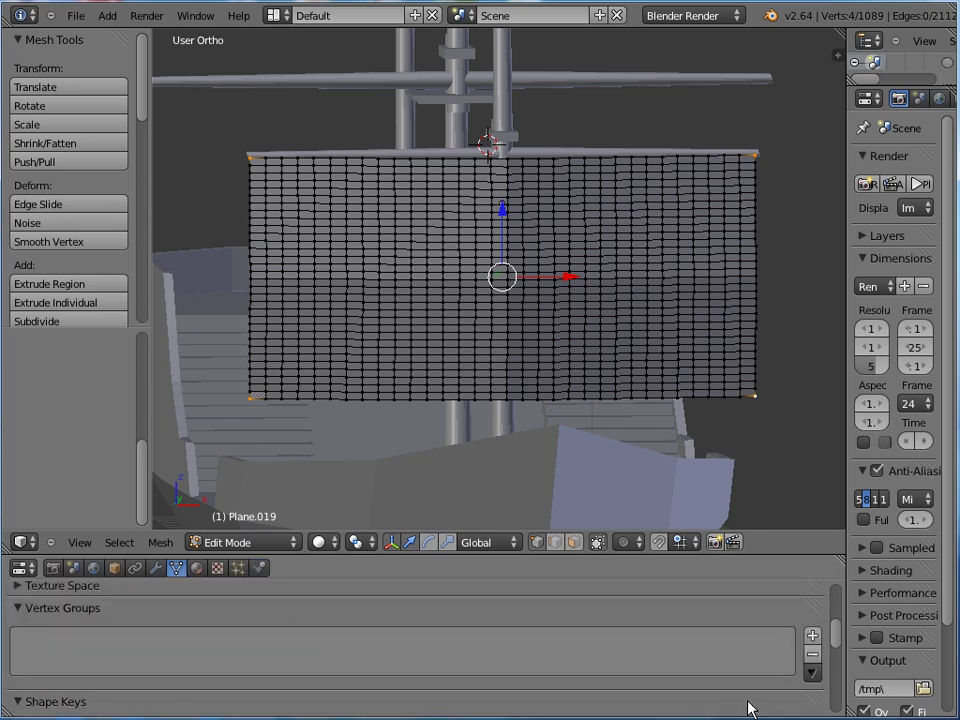
left_click(813, 636)
scroll(603, 687, "down", 3)
left_click(402, 636)
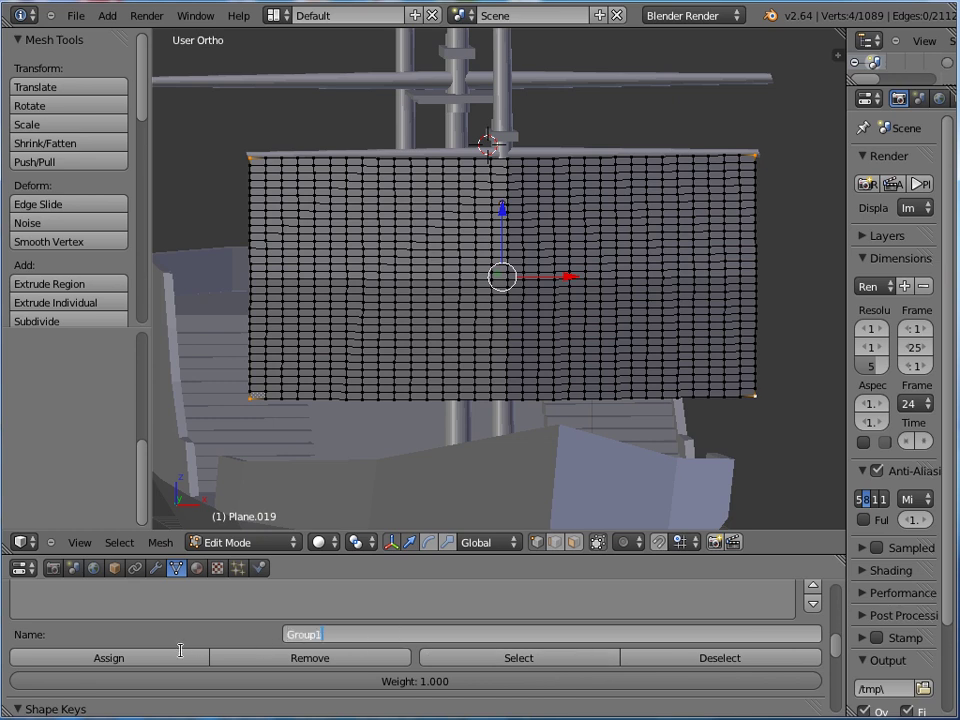
key("Return")
left_click(165, 660)
Enable Cloth physics on the sail with pinning to Group1, and set the air damping to 10
left_click(259, 568)
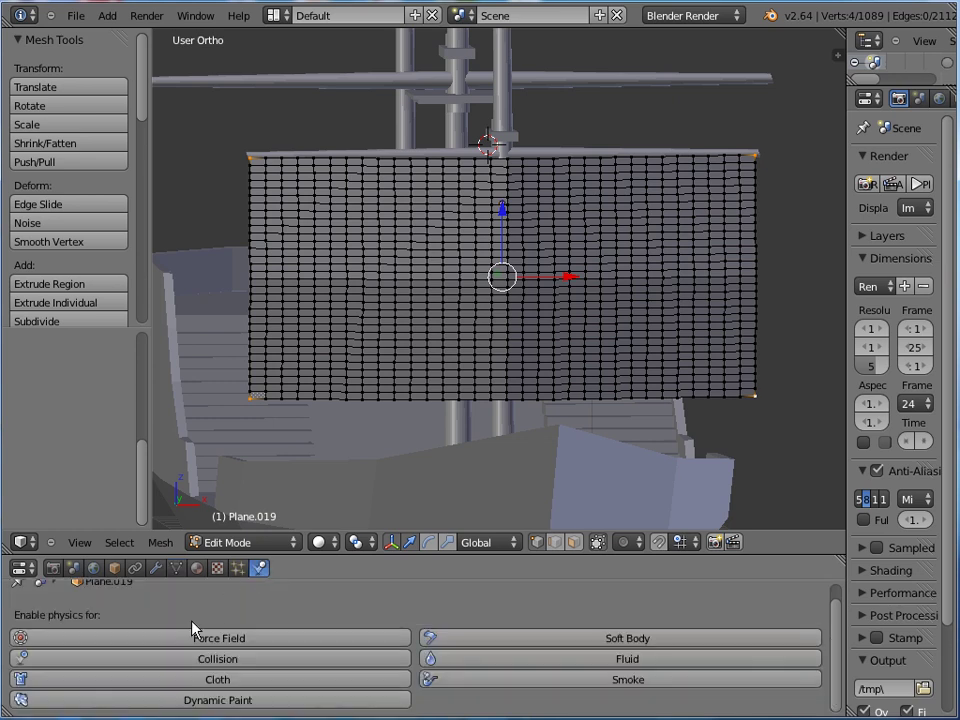
left_click(240, 679)
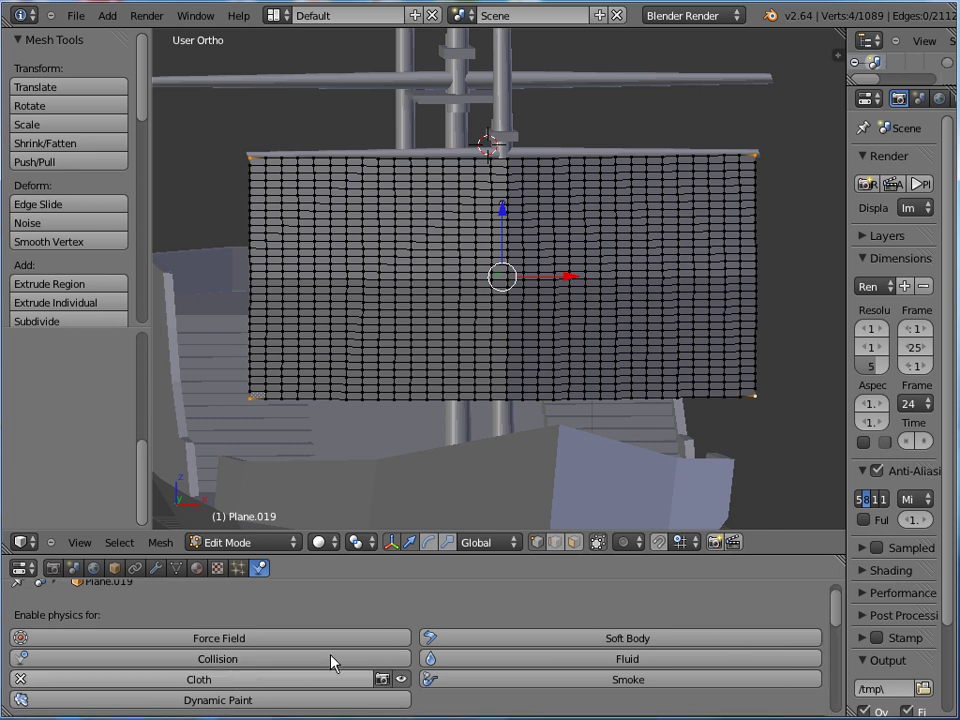
scroll(450, 680, "down", 5)
scroll(480, 690, "down", 2)
left_click(429, 651)
left_click(462, 671)
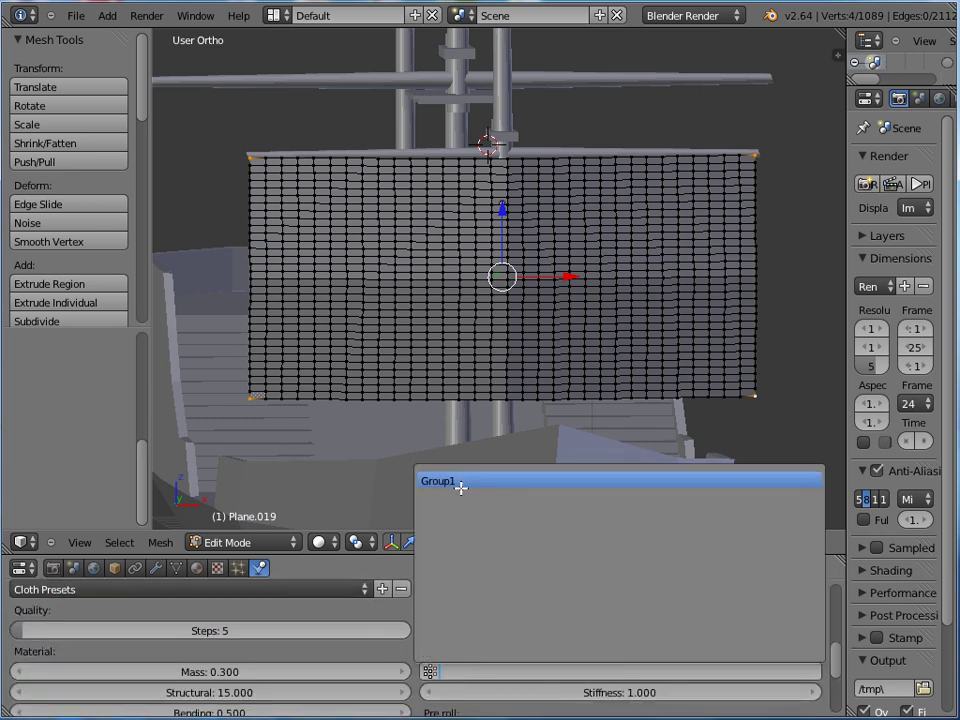
left_click(456, 484)
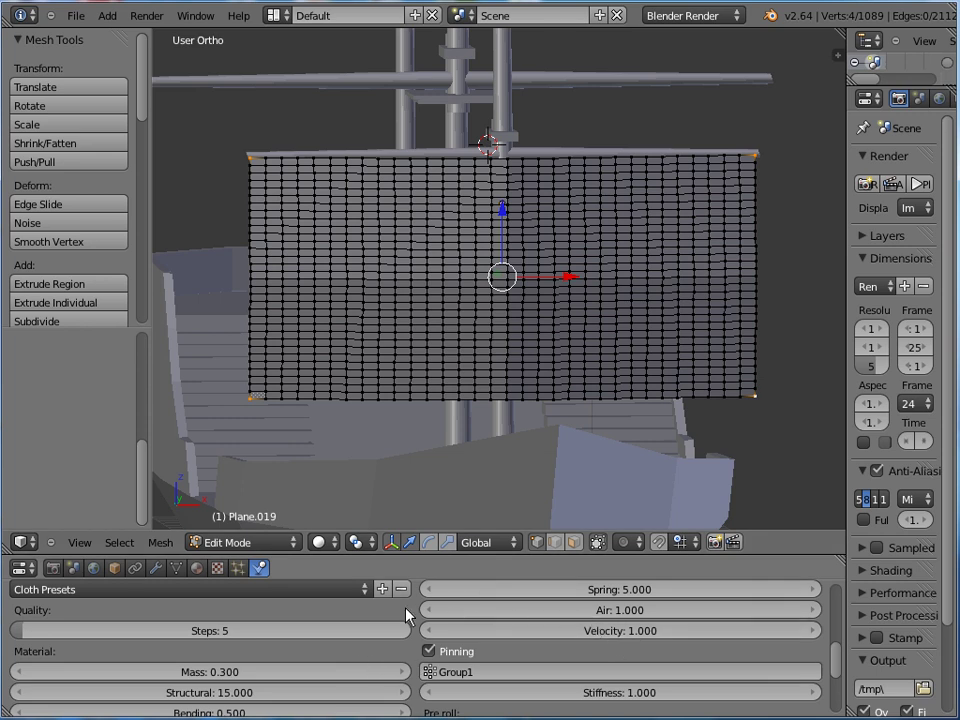
left_click_drag(473, 612, 895, 623)
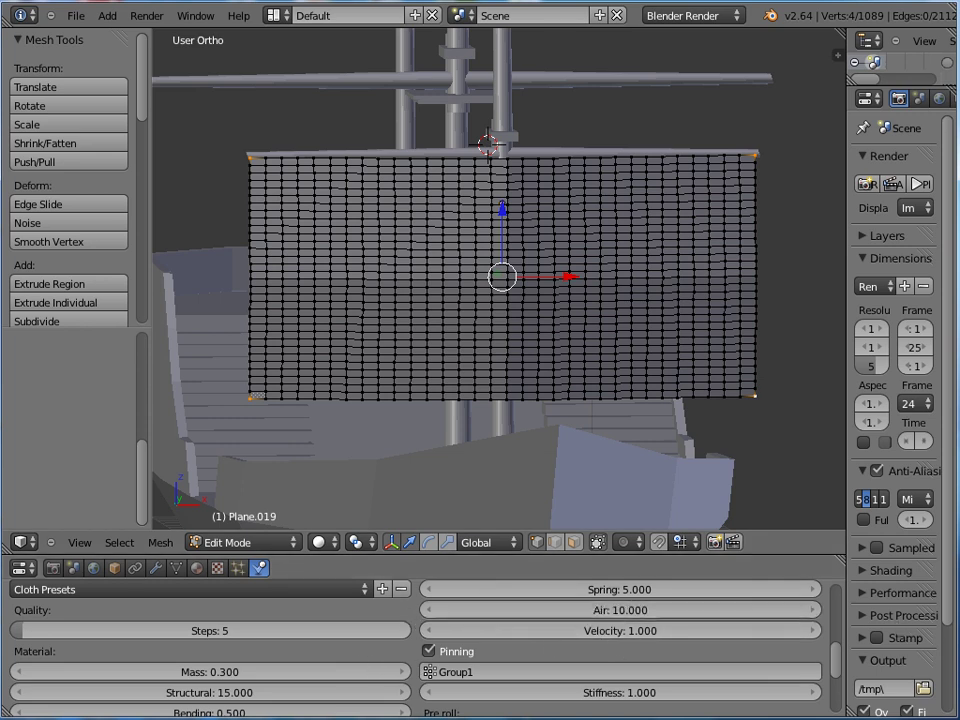
Leave mesh editing of the finished lower sail and add a new plane for the next sail
key("Tab")
scroll(386, 201, "down", 5)
middle_click_drag(226, 150, 464, 217)
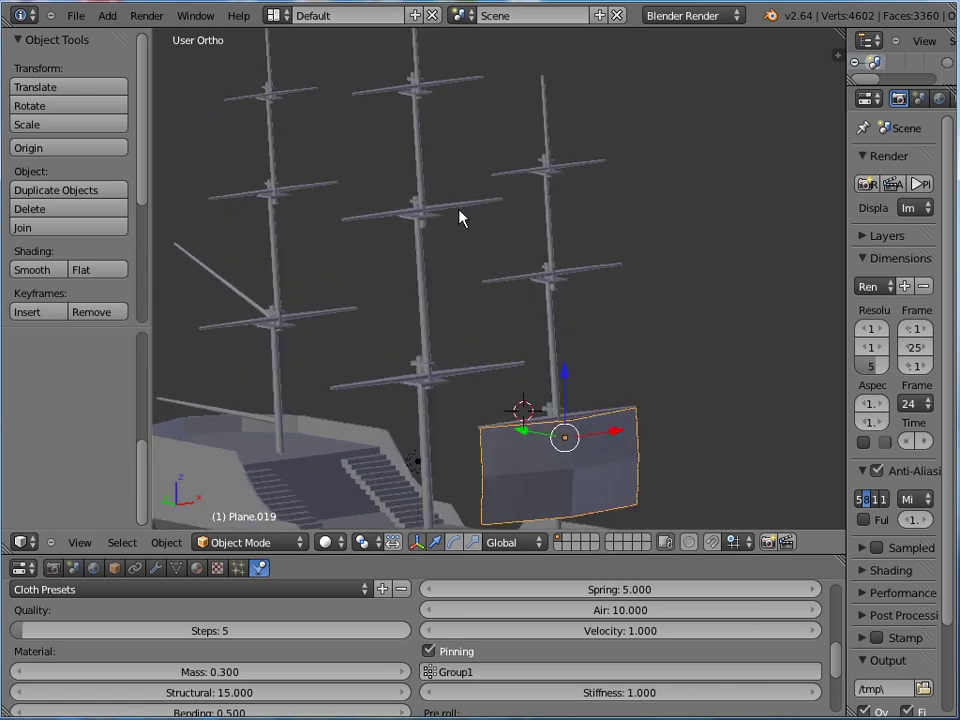
left_click(107, 16)
mouse_move(140, 35)
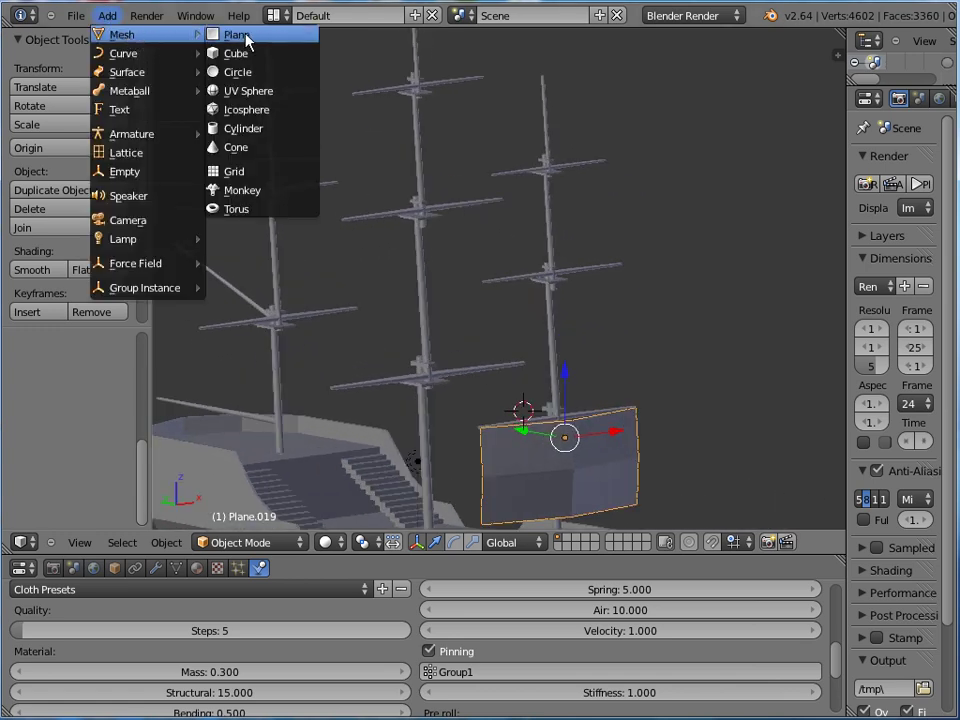
left_click(250, 36)
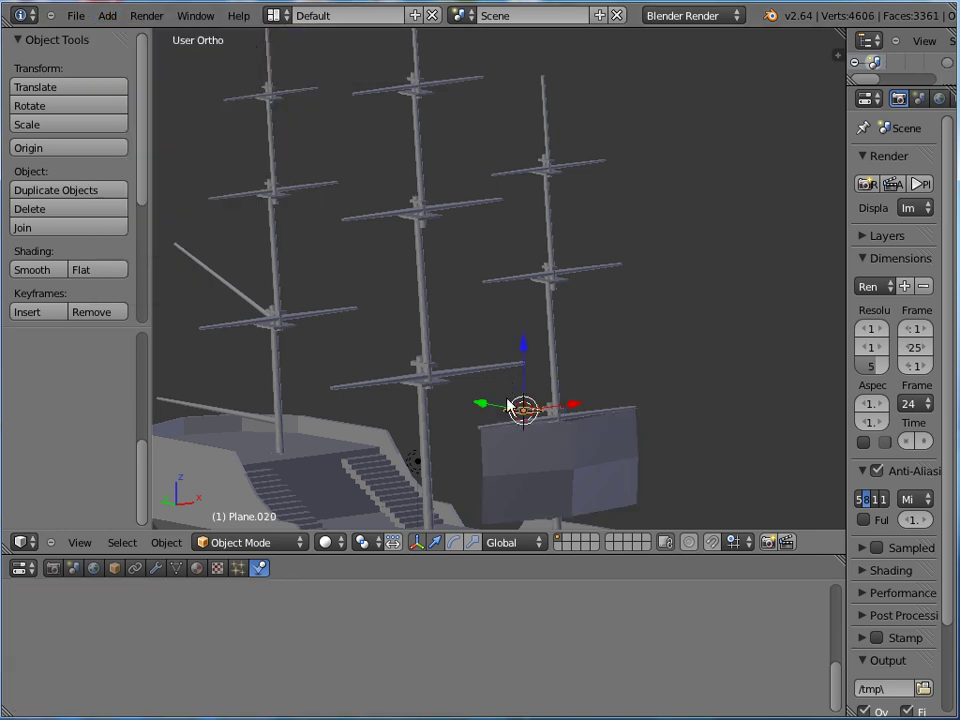
Raise the new plane and shift it along Y to just in front of the foremast, and rotate it upright
left_click_drag(527, 357, 531, 317)
key("KP_1")
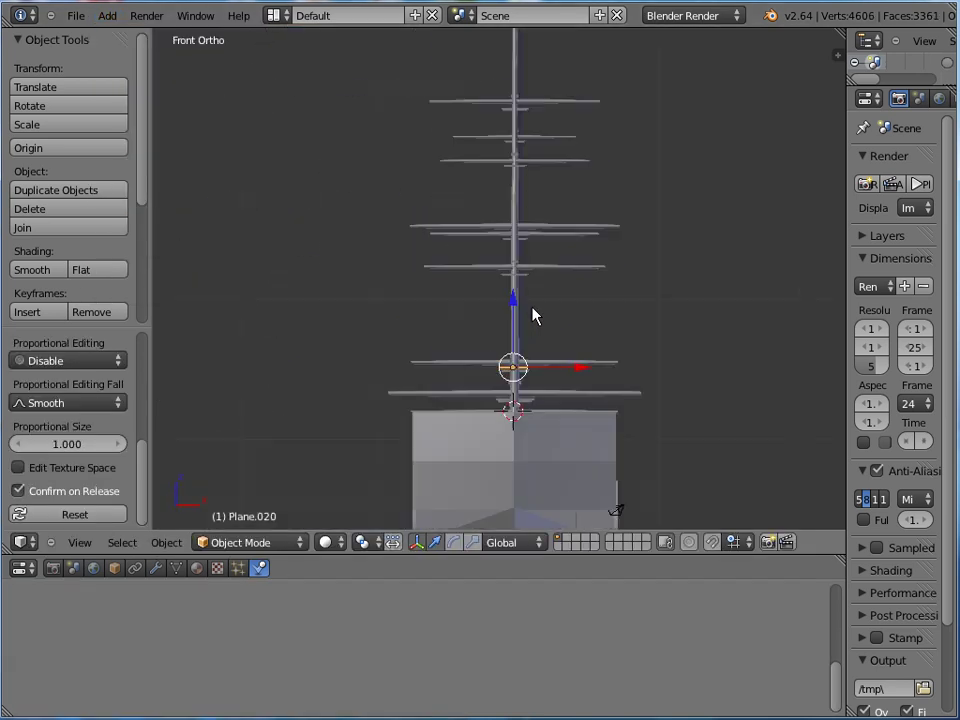
key("KP_3")
middle_click_drag(398, 304, 642, 272, "shift")
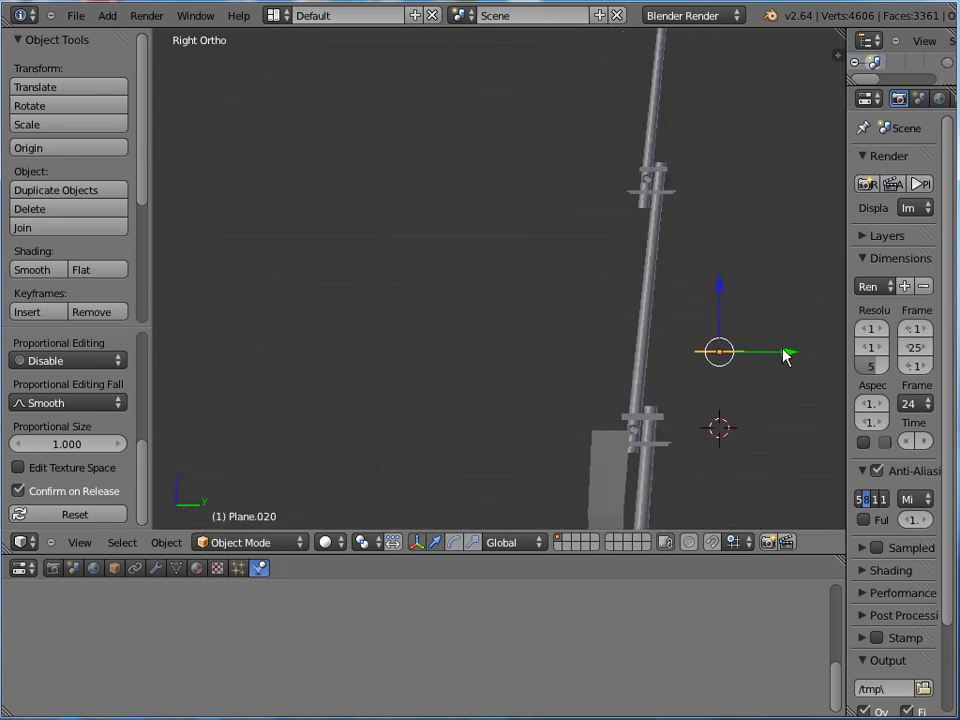
left_click_drag(785, 355, 693, 360)
left_click_drag(620, 360, 649, 358)
middle_click_drag(649, 358, 677, 392, "shift")
left_click_drag(699, 404, 737, 397)
key("r")
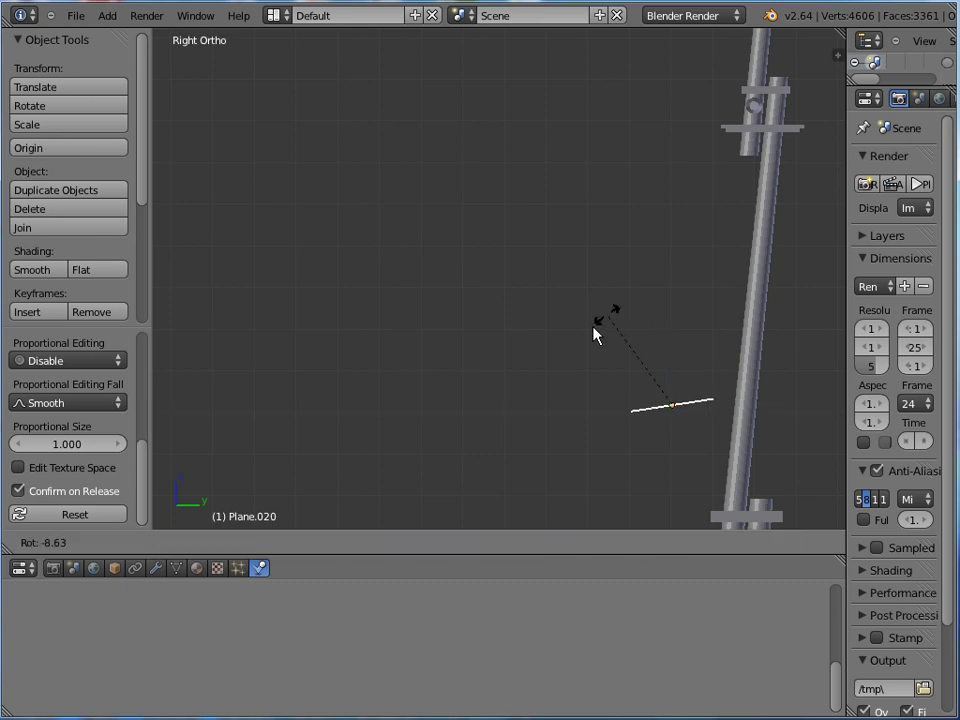
left_click(601, 446)
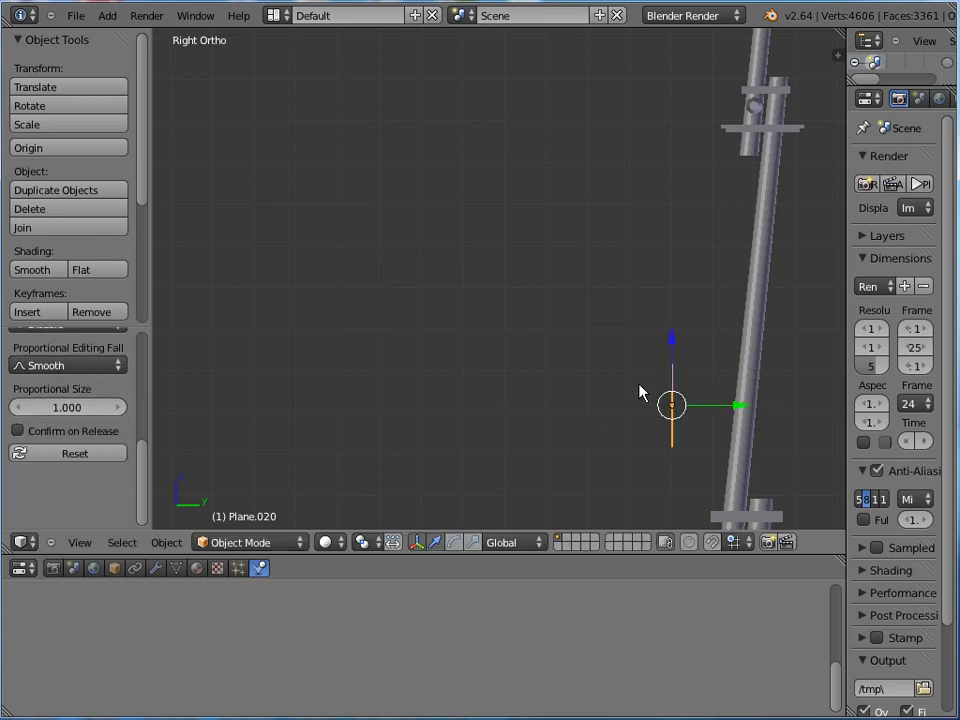
Position the upright plane just below the foremast's second yard and close in front of the mast
left_click_drag(672, 349, 675, 200)
left_click_drag(676, 131, 692, 151)
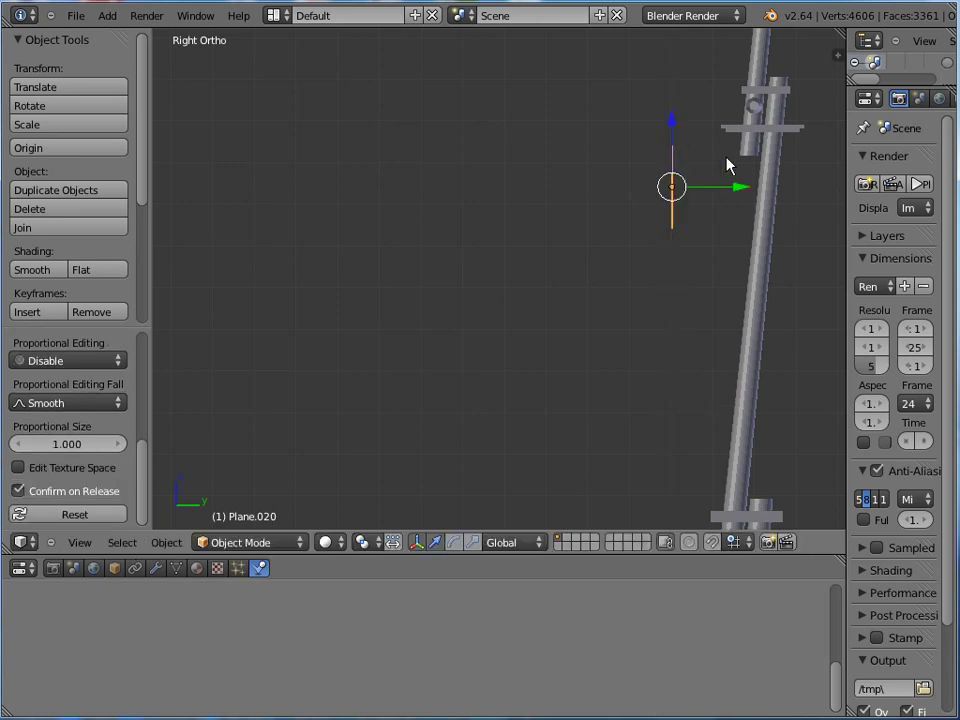
left_click_drag(724, 195, 756, 186)
left_click_drag(714, 137, 722, 95)
middle_click_drag(724, 100, 684, 133)
Stretch the plane's bottom edge straight down along Z until it reaches the foremast's lower yard
key("Tab")
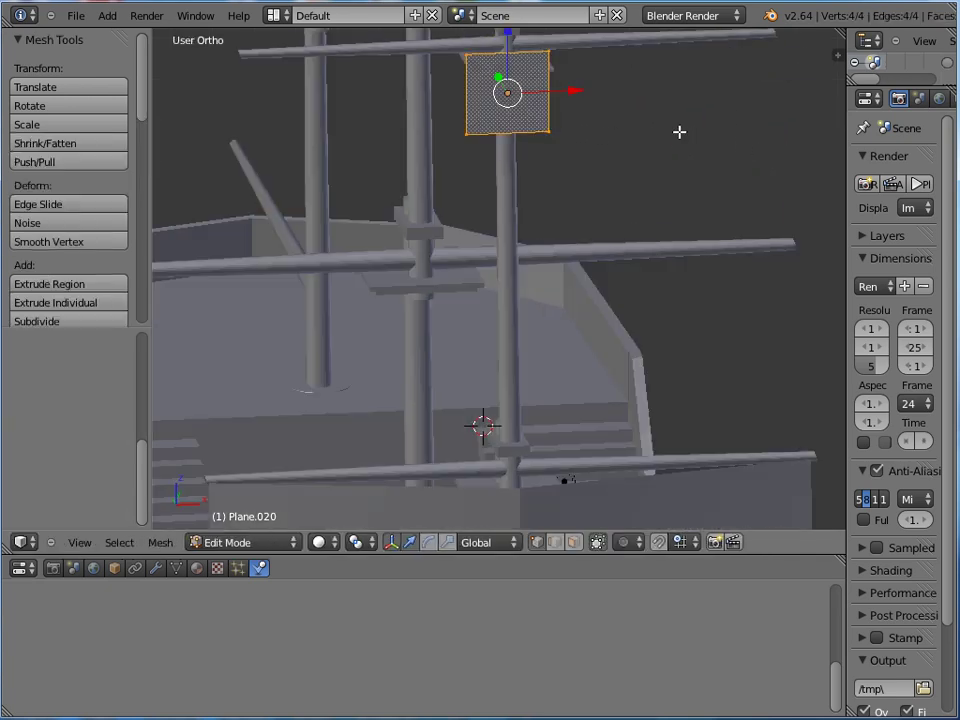
right_click(490, 134, "shift")
mouse_move(490, 134)
middle_mouse_down()
mouse_move(506, 165)
mouse_move(500, 143)
middle_mouse_up()
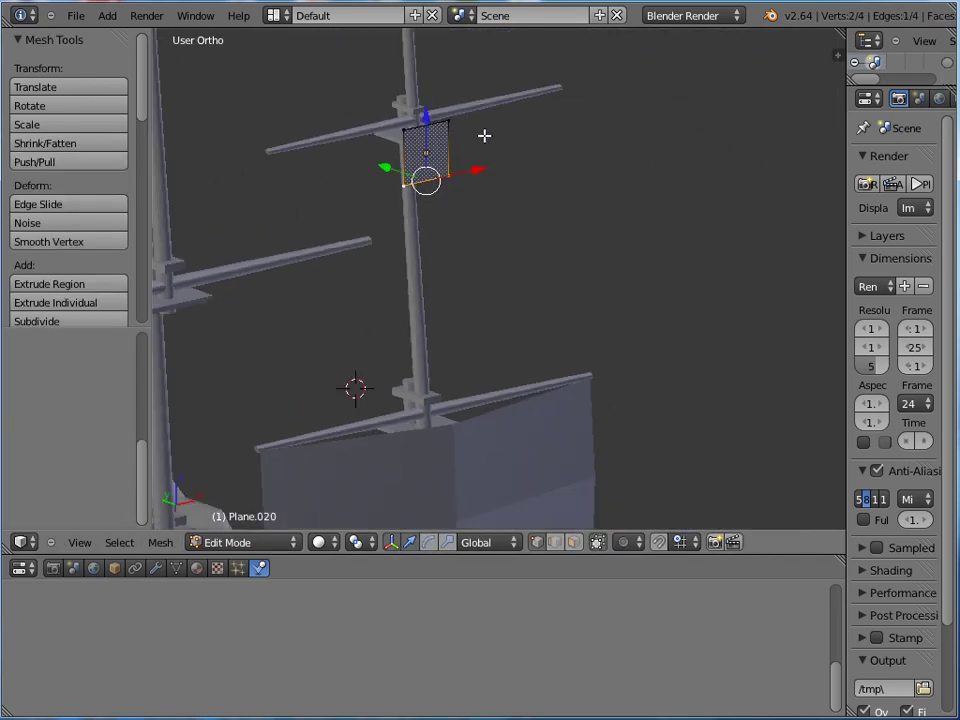
left_click_drag(427, 124, 441, 354)
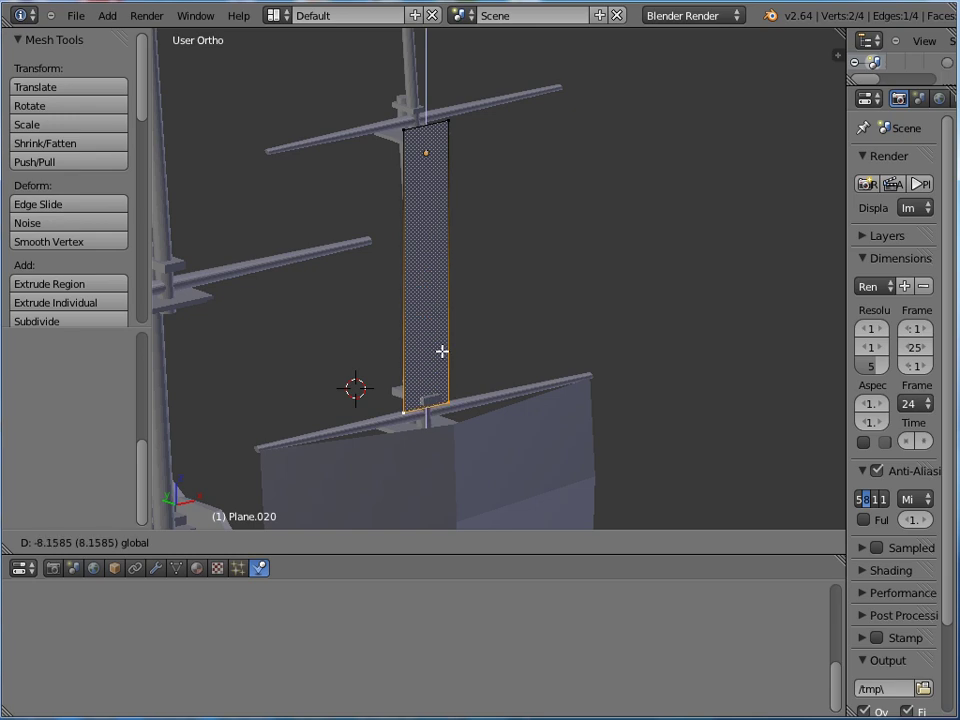
left_click(442, 351)
middle_click_drag(446, 347, 561, 311)
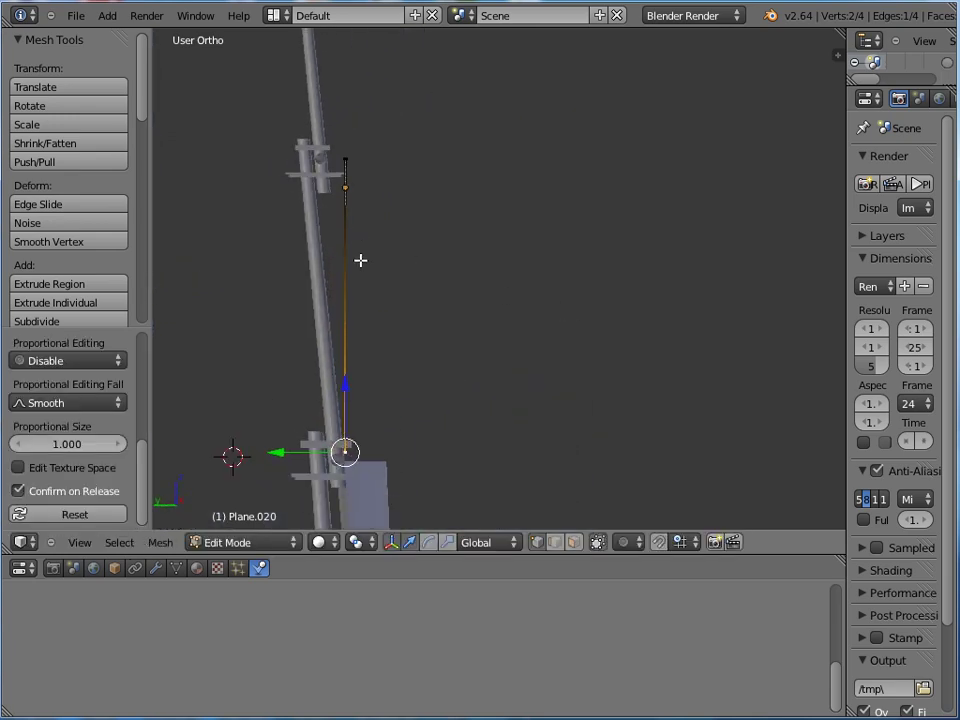
left_click_drag(345, 378, 344, 376)
middle_click_drag(344, 376, 284, 391)
Widen the plane along X by moving both side edges out to the ends of the lower yard
right_click(437, 135)
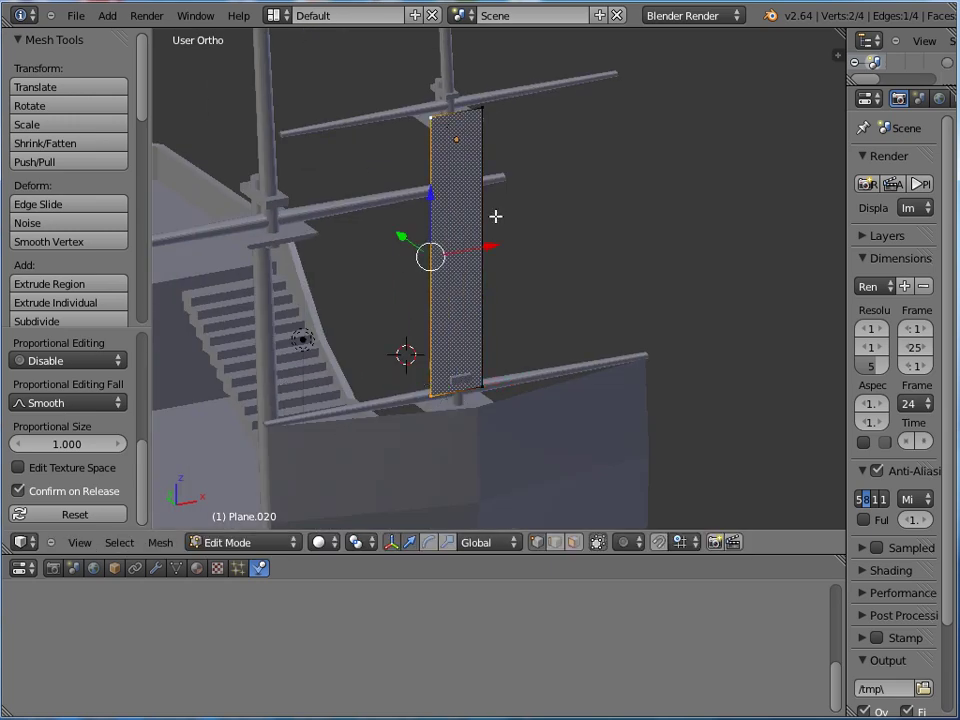
left_click_drag(474, 247, 339, 286)
right_click(484, 376)
right_click(476, 145, "shift")
middle_click_drag(566, 150, 506, 152)
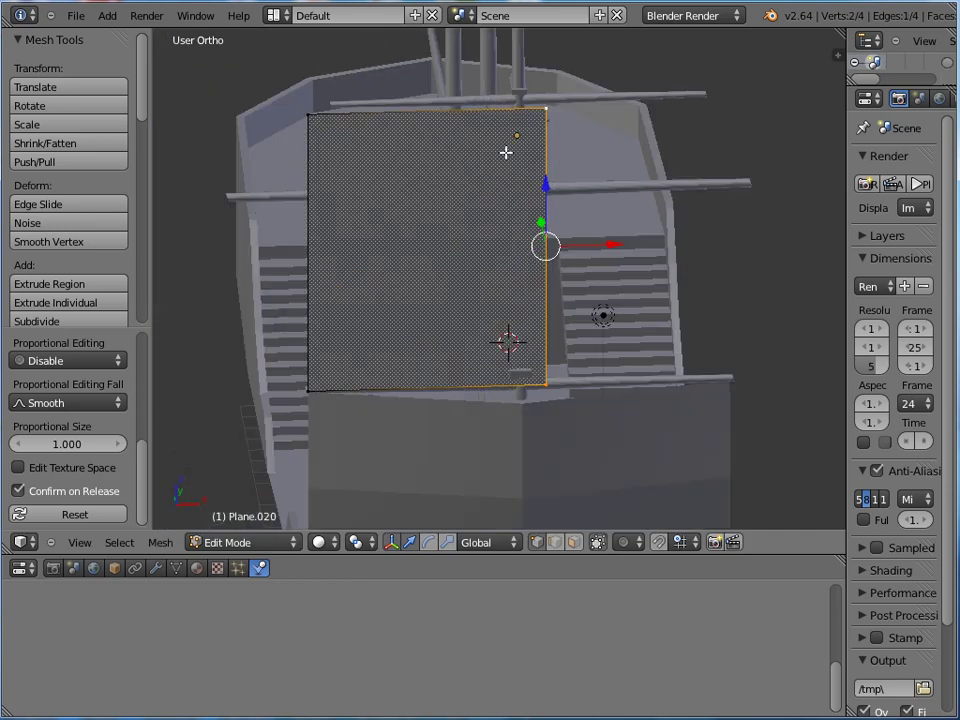
left_click_drag(607, 243, 769, 223)
middle_click_drag(751, 220, 729, 216)
left_click_drag(783, 263, 819, 266)
Scale the sail's top edge to about 0.9 to match the length of the shorter upper yard
right_click(759, 123)
right_click(349, 108, "shift")
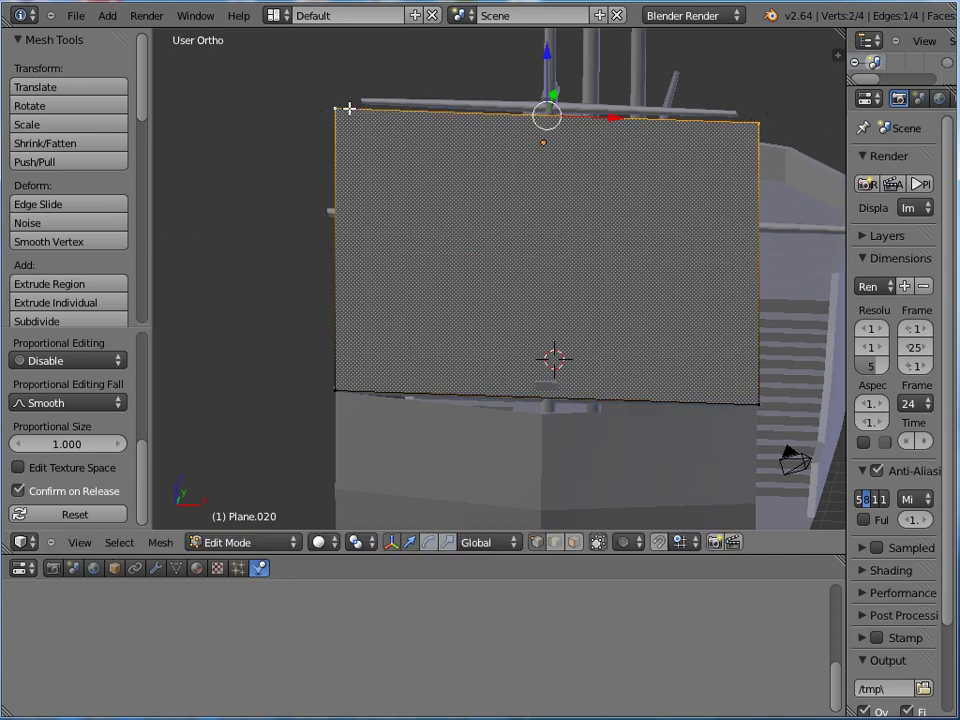
key("s")
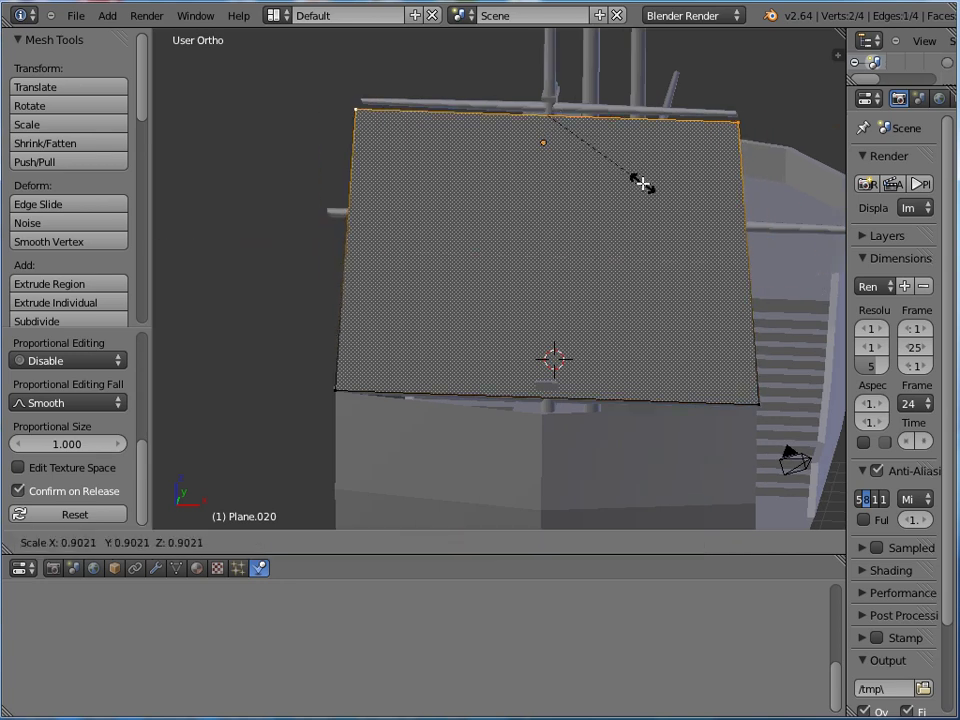
left_click(638, 182)
Select the whole sail mesh and subdivide it once into four faces
middle_click_drag(480, 180, 572, 186)
key("a")
key("a")
key("w")
left_click(531, 187)
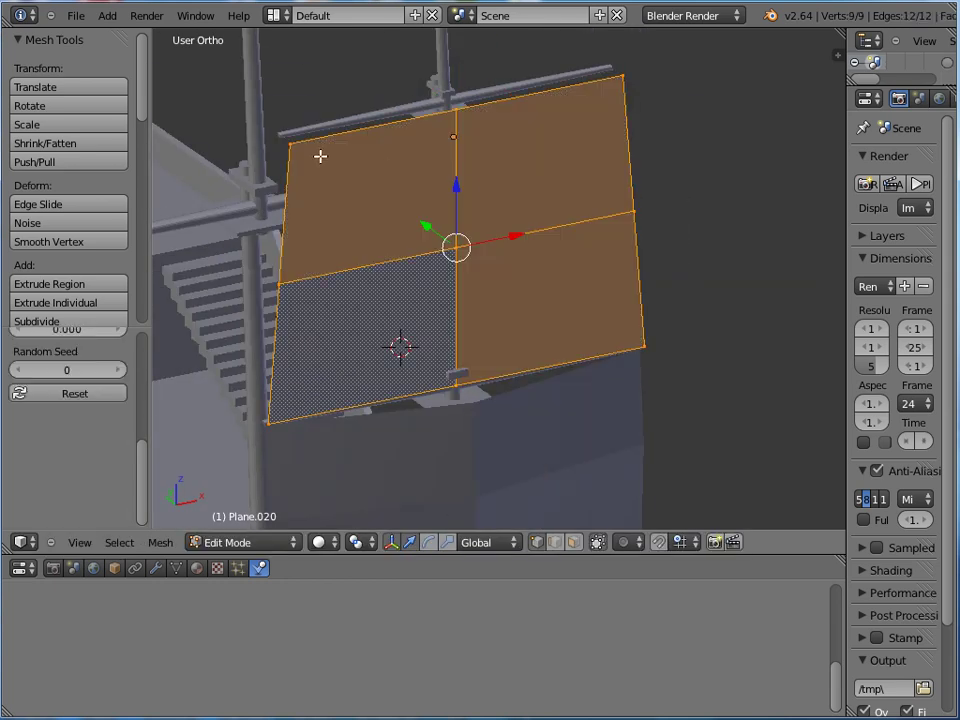
Move the sail's two top corner vertices about 0.81 along Y onto the ends of the upper yard
right_click(300, 148)
right_click(628, 80, "shift")
middle_click_drag(634, 84, 463, 145)
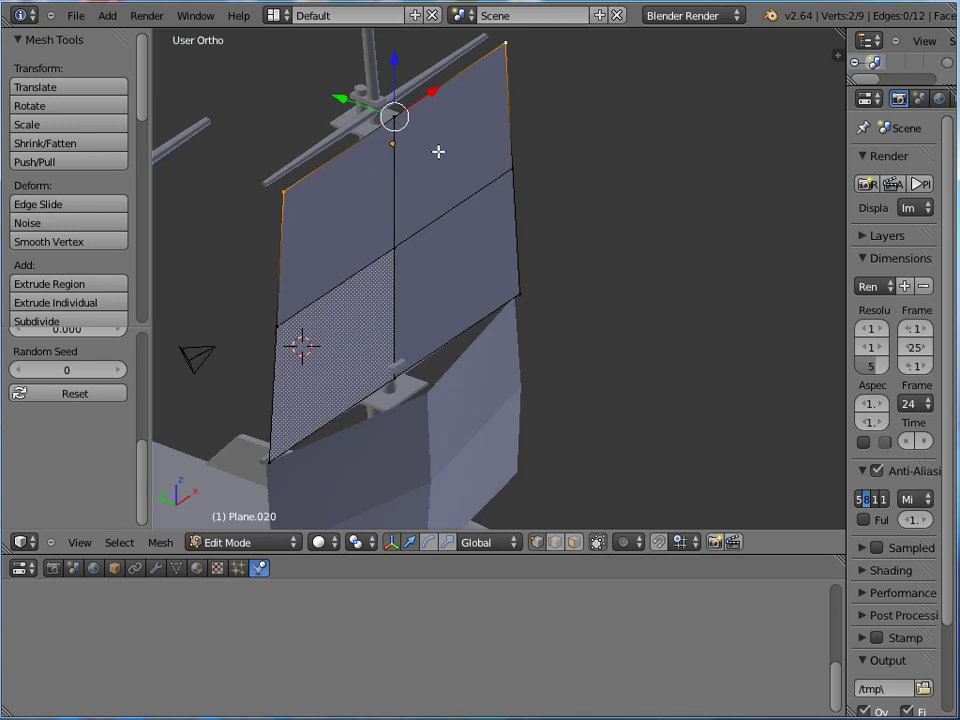
key("g")
key("y")
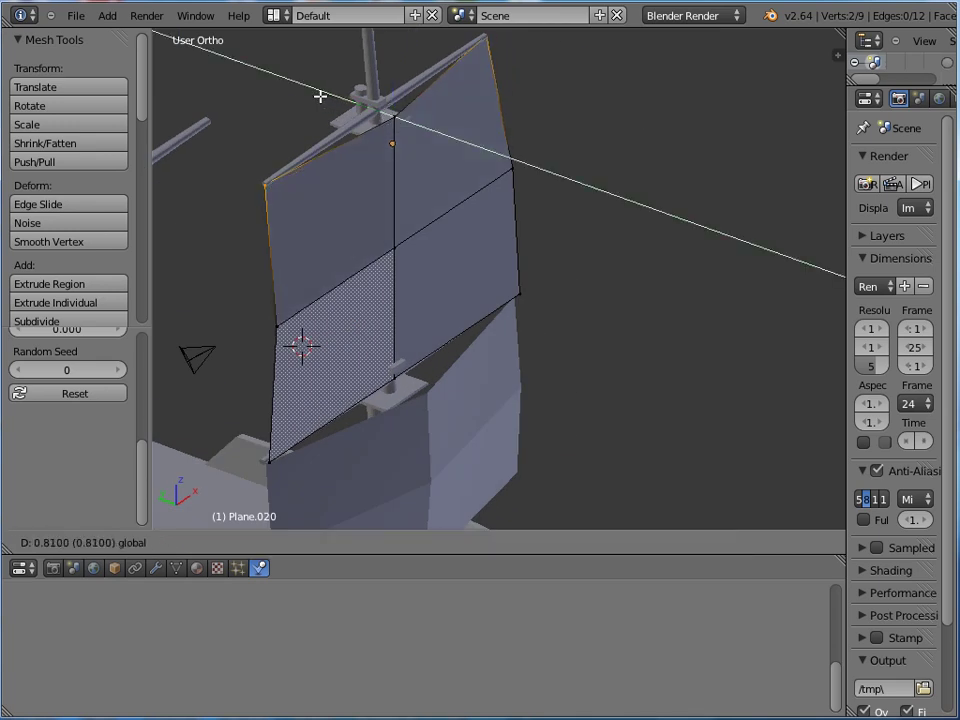
left_click(322, 97)
Align the sail's bottom corners with the lower yard and move its bottom-middle vertex forward along Y
right_click(319, 458)
right_click(533, 296, "shift")
left_click_drag(342, 365, 338, 363)
right_click(408, 359)
key("g")
key("y")
left_click(352, 345)
Move the sail's centre vertex forward along Y and push the bottom-middle vertex further forward to the lower sail's bulge
right_click(385, 262)
key("g")
key("y")
left_click(372, 298)
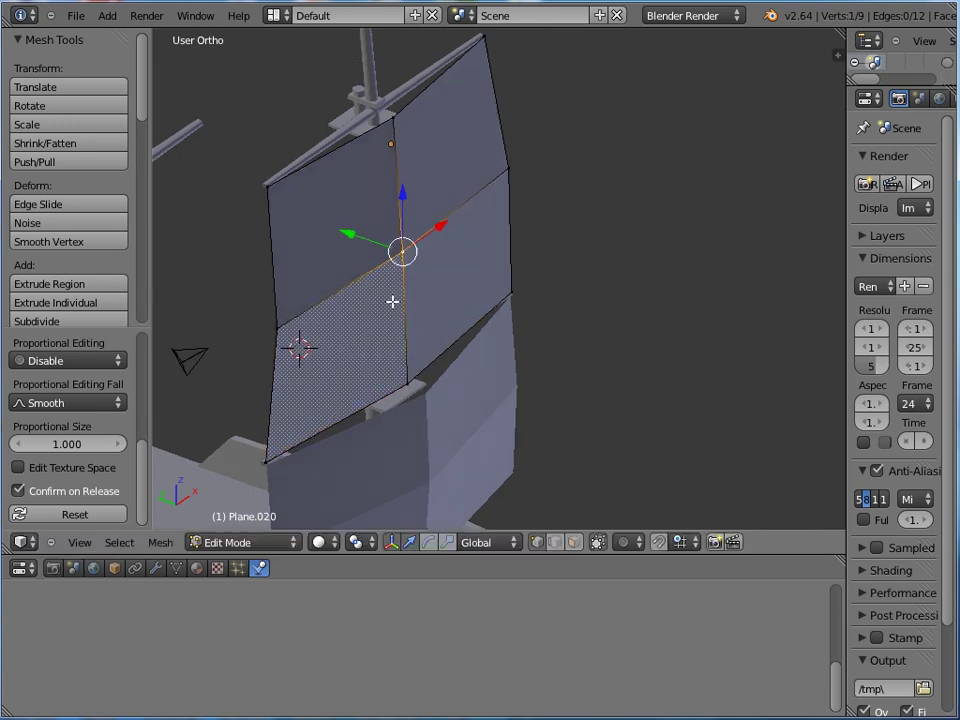
middle_click_drag(375, 302, 450, 242)
right_click(367, 450)
key("g")
key("y")
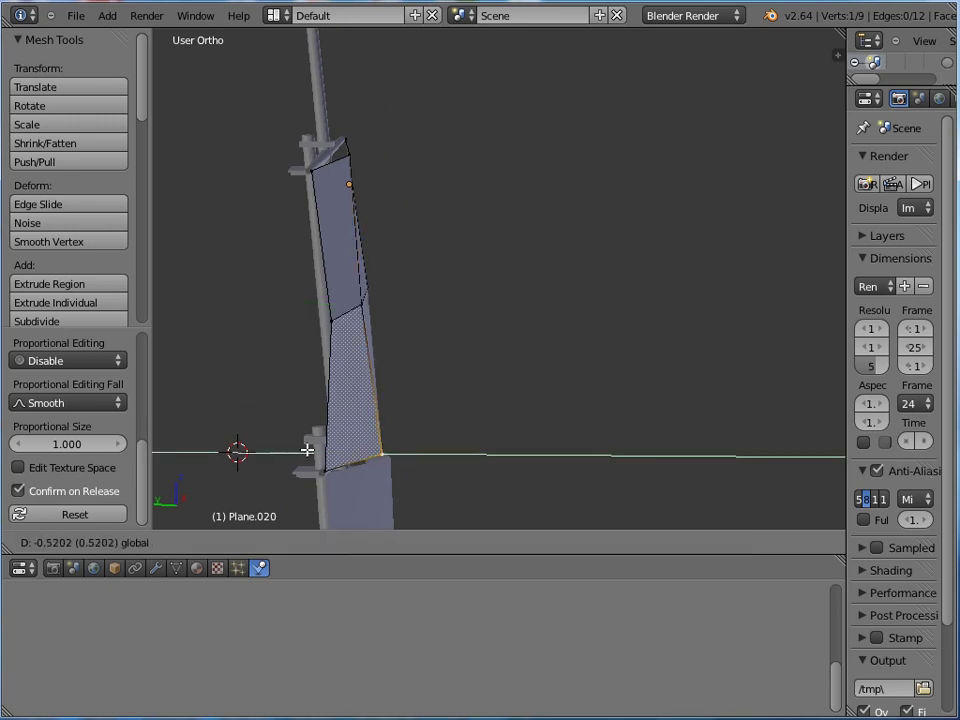
left_click(390, 445)
Bulge the sail further by moving its centre vertex about 0.55 and its top-middle vertex about 0.1 forward along Y
right_click(358, 306)
key("g")
key("y")
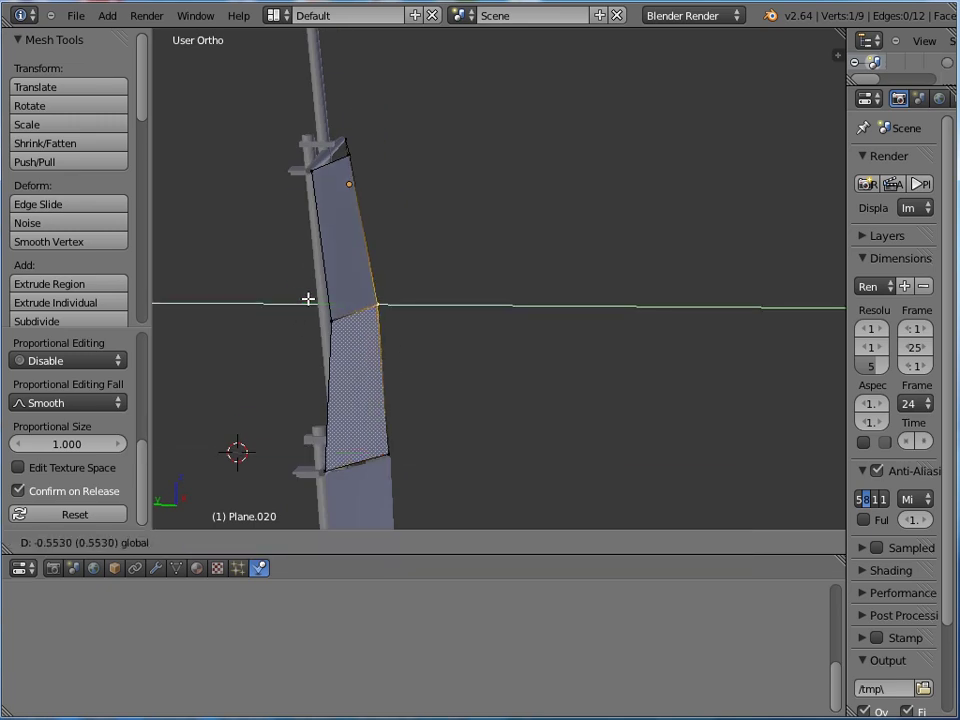
left_click(346, 150)
right_click(346, 150)
key("g")
key("y")
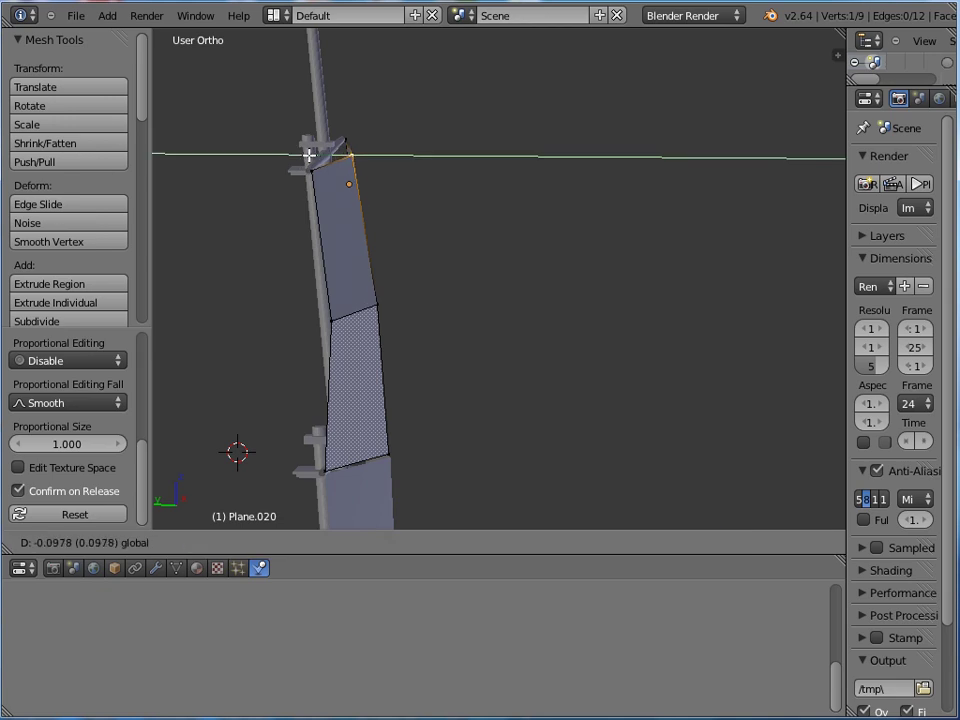
left_click(313, 155)
Select the entire upper sail mesh and subdivide it four more times into a dense grid
middle_click_drag(399, 174, 591, 328)
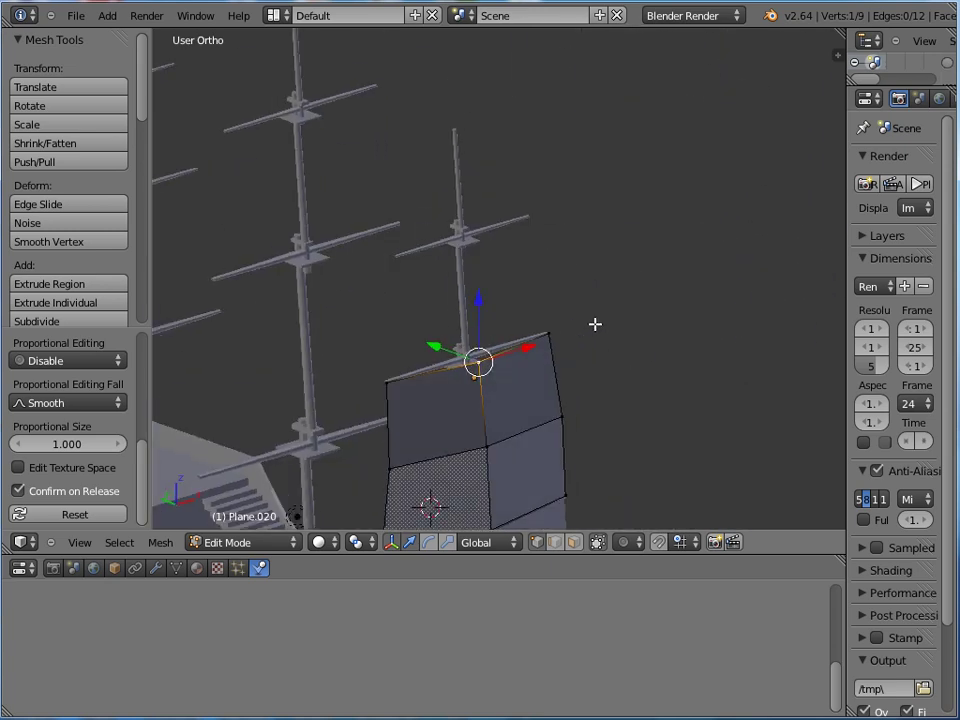
middle_click_drag(598, 388, 613, 238)
key("a")
key("w")
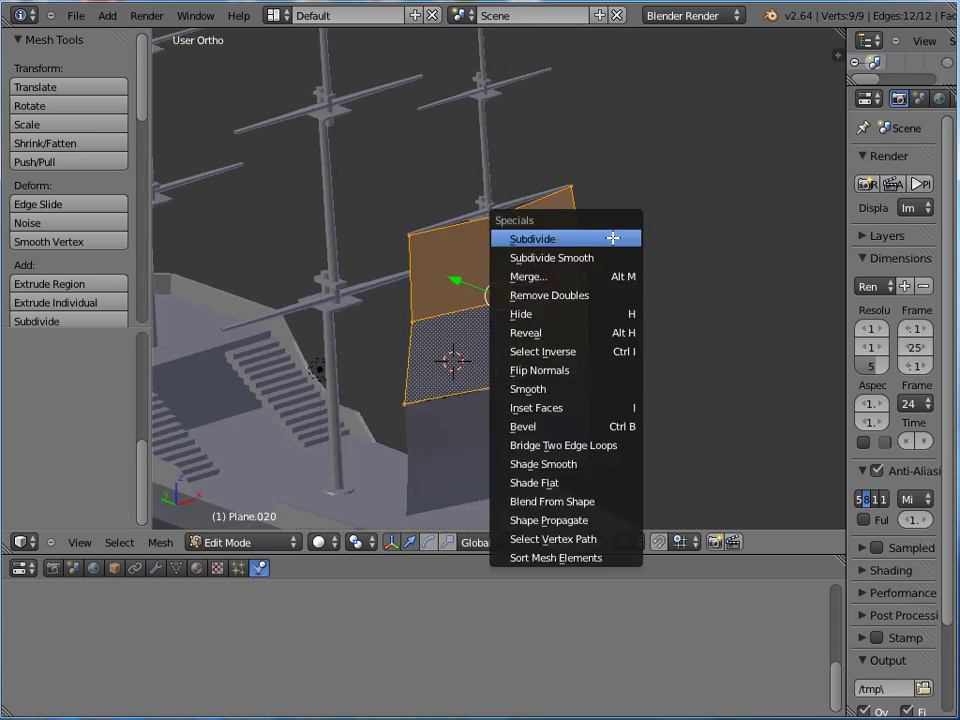
left_click(612, 238)
key("w")
left_click(612, 238)
key("w")
left_click(612, 238)
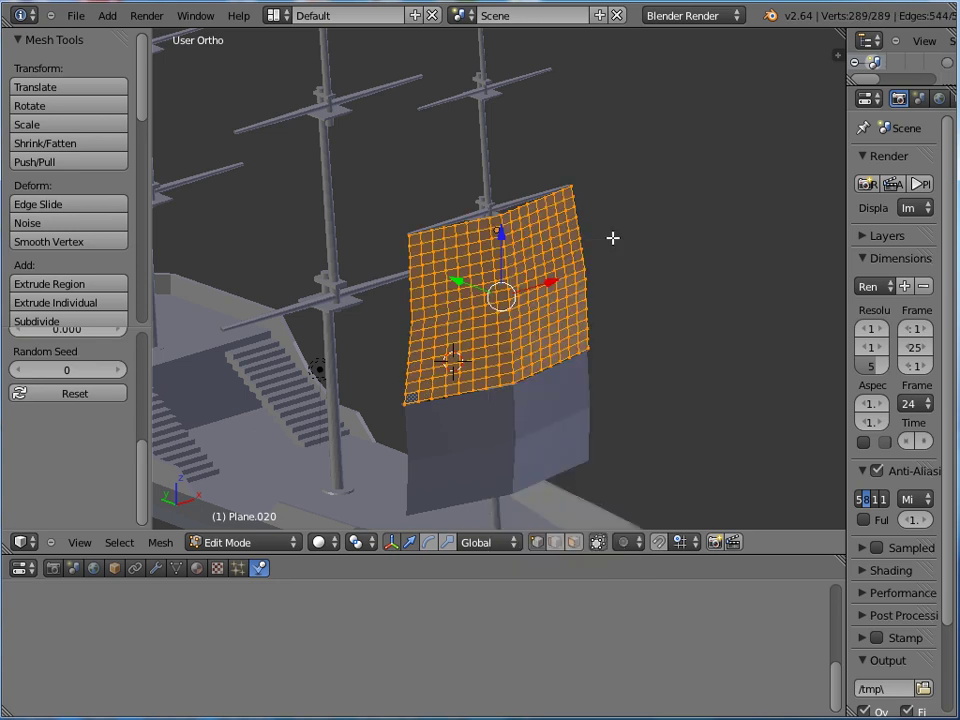
key("w")
left_click(608, 256)
Select only the four corner vertices of the densely subdivided upper sail
right_click(390, 418)
middle_click_drag(531, 399, 714, 437)
right_click(700, 416, "shift")
right_click(689, 229, "shift")
right_click(460, 224, "shift")
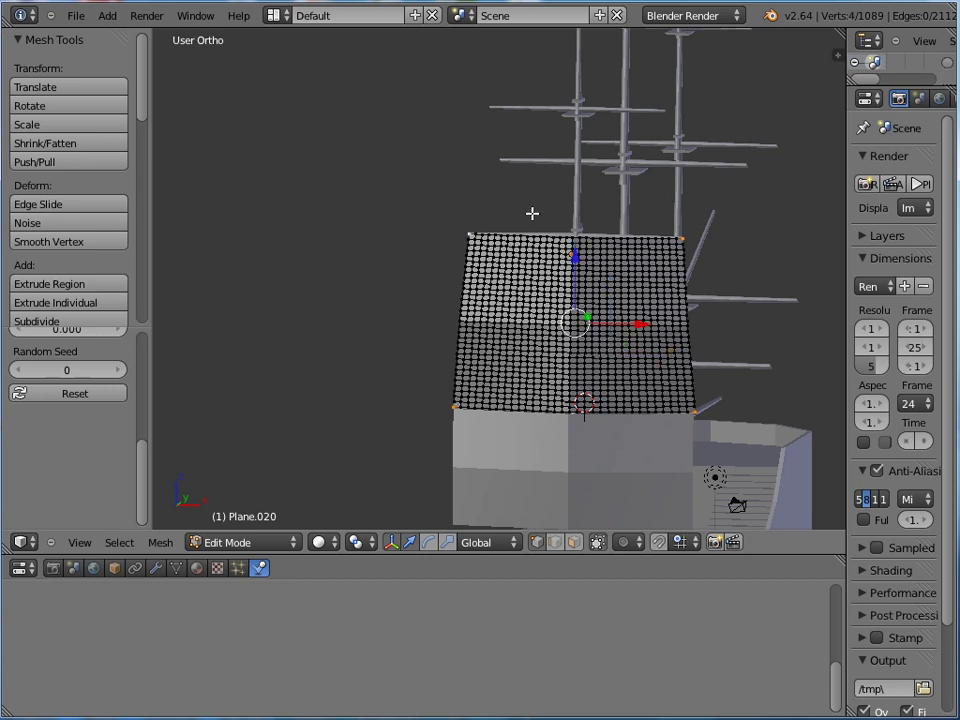
Create a vertex group named Group2 for the upper sail's four selected corner vertices
left_click(180, 567)
scroll(259, 626, "up", 5)
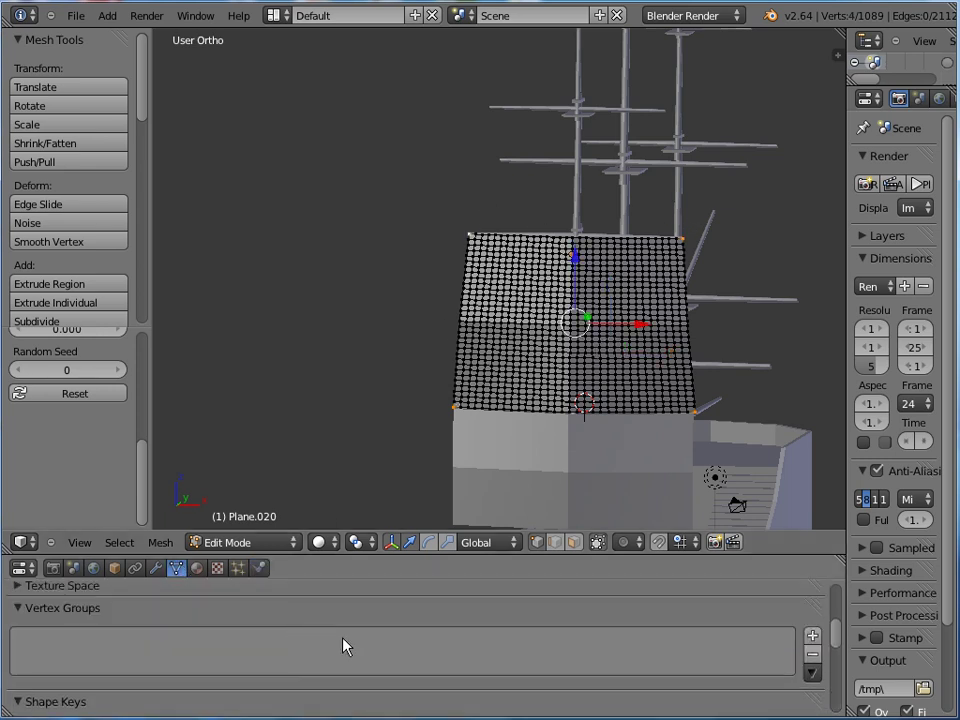
left_click(813, 674)
scroll(733, 634, "down", 4)
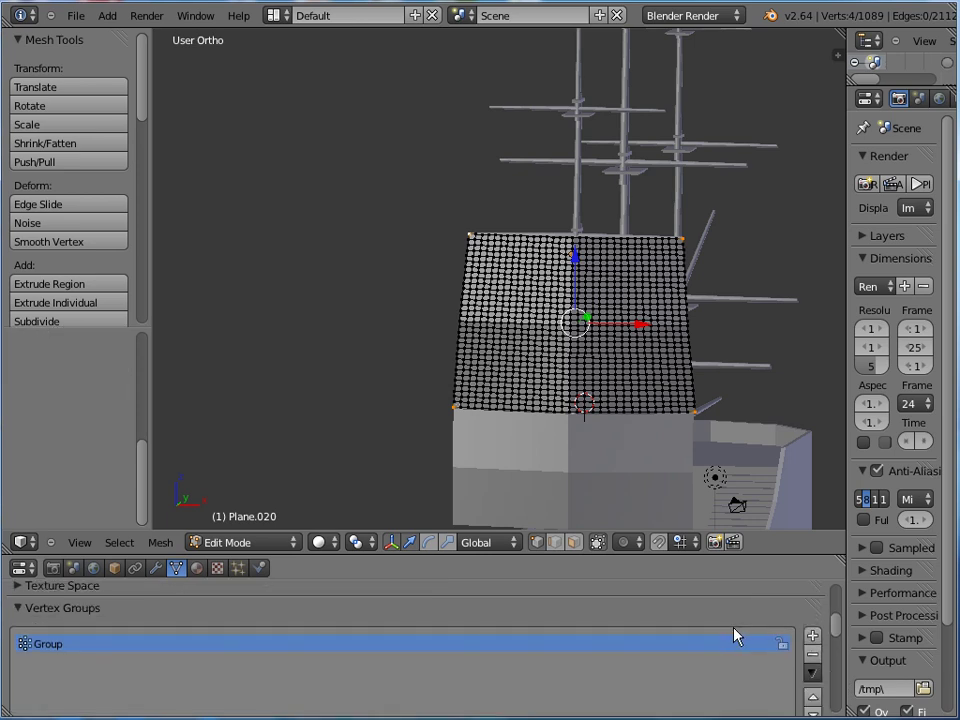
scroll(313, 656, "down", 2)
left_click(330, 667)
type("2")
key("Return")
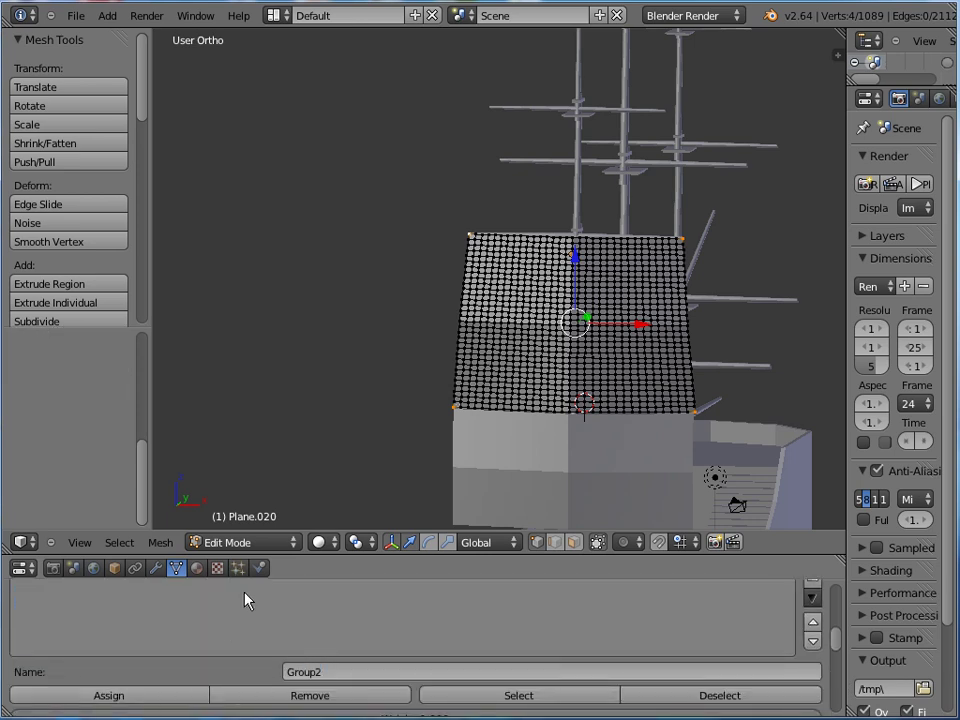
Enable Cloth physics on the upper sail with air damping 10 and pinning to Group2, and return to Object Mode
left_click(258, 568)
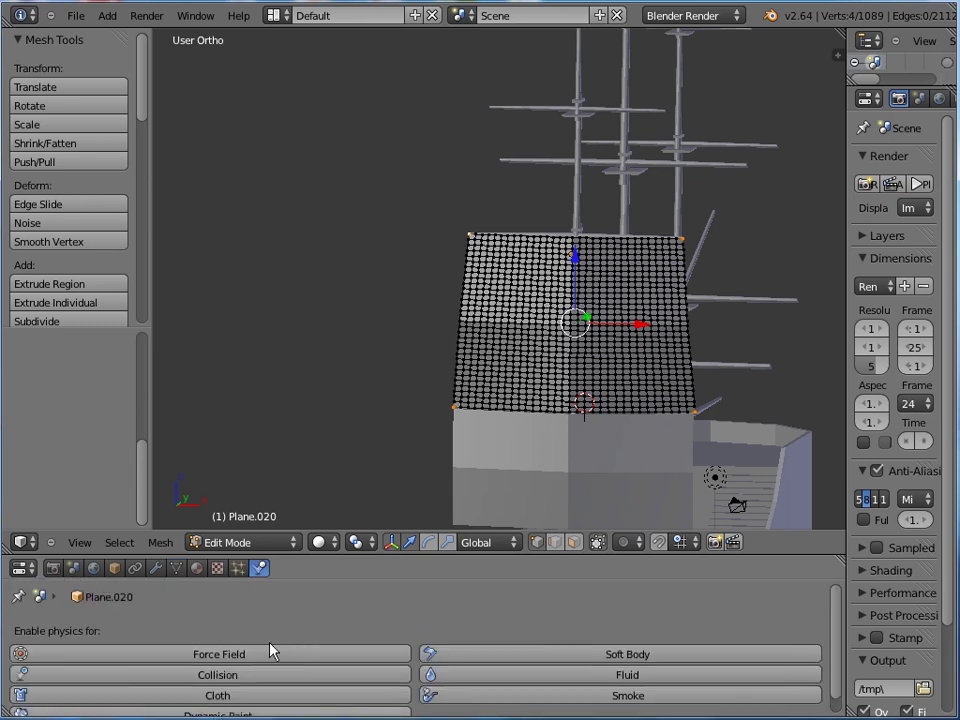
left_click(368, 679)
scroll(624, 653, "down", 1)
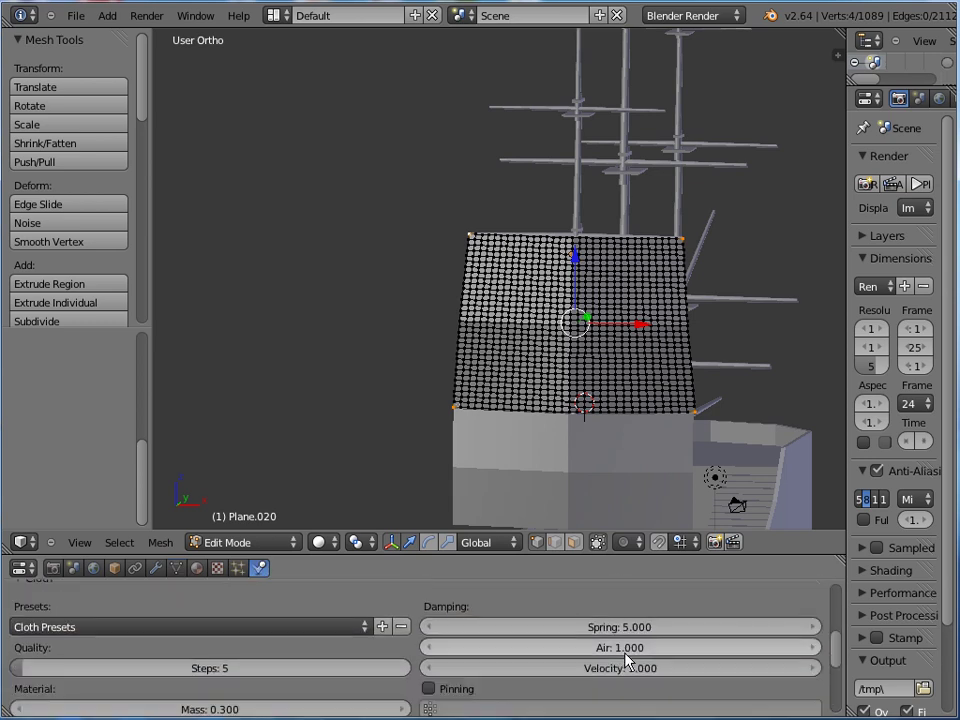
left_click_drag(584, 649, 660, 700)
left_click(428, 688)
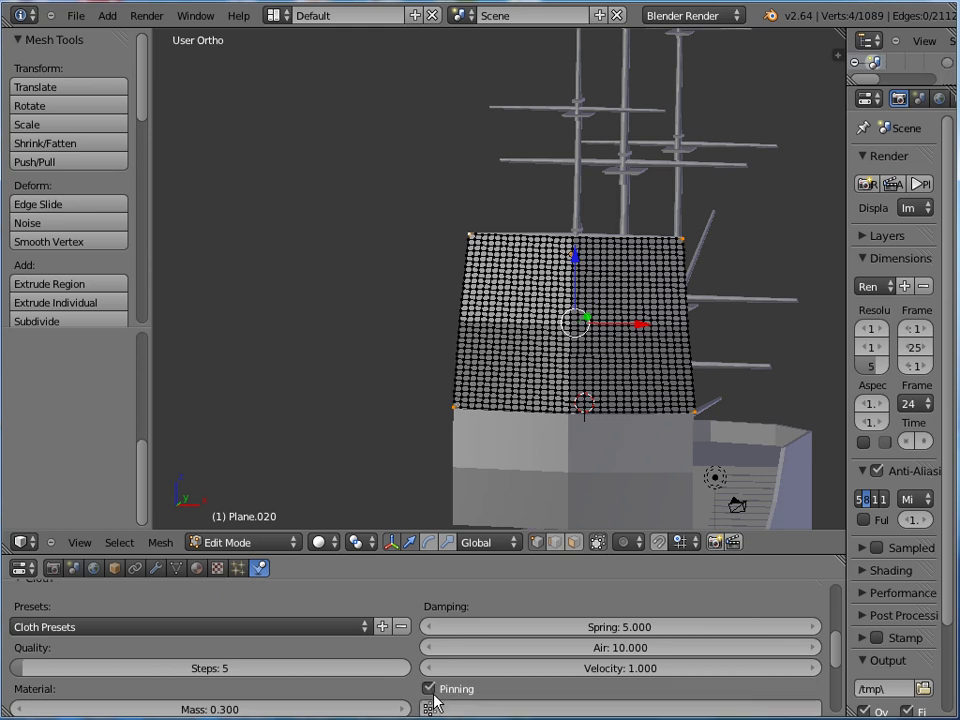
scroll(497, 680, "down", 2)
left_click(491, 634)
left_click(485, 443)
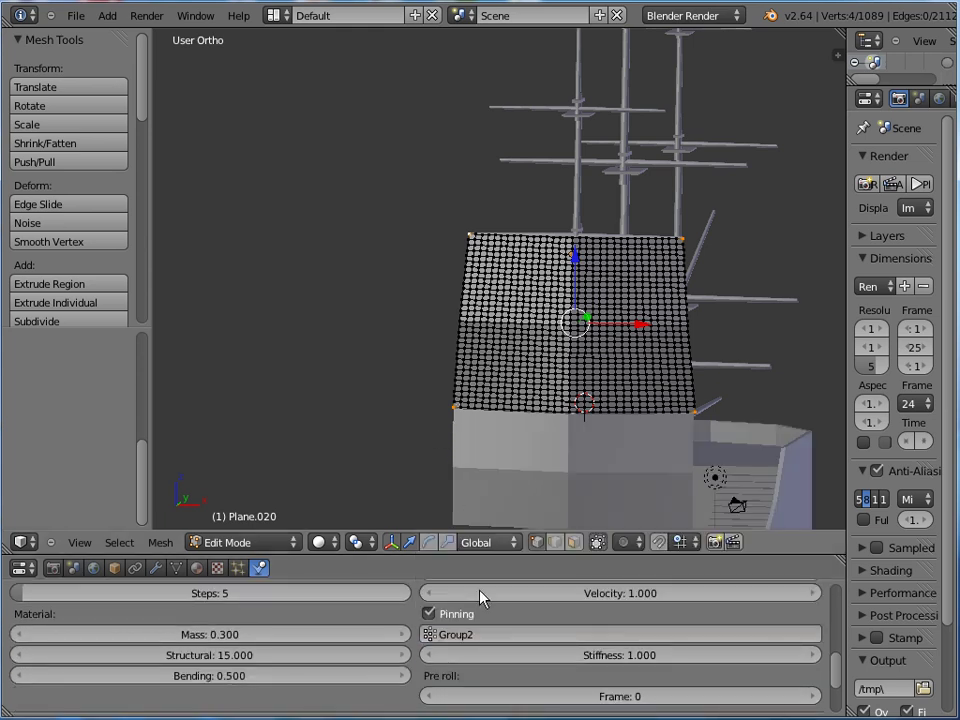
key("Tab")
middle_click_drag(396, 388, 362, 306)
middle_click_drag(327, 243, 356, 328, "shift")
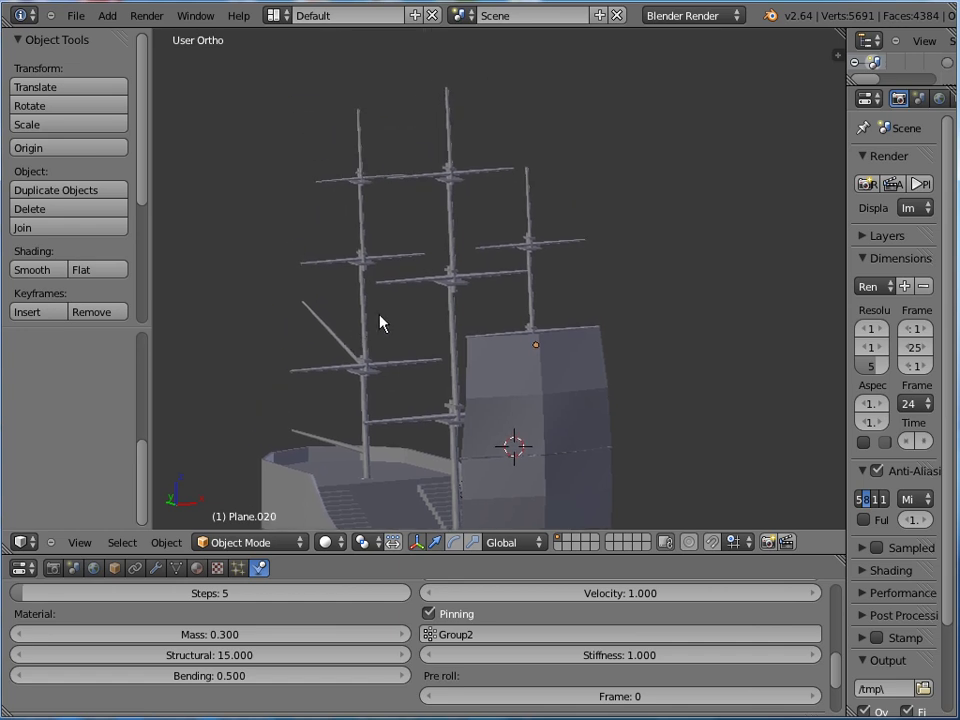
Add a mesh plane for the foremast's third sail and raise it to the space between the two highest yards
scroll(418, 302, "up", 1)
middle_click_drag(418, 302, 474, 306)
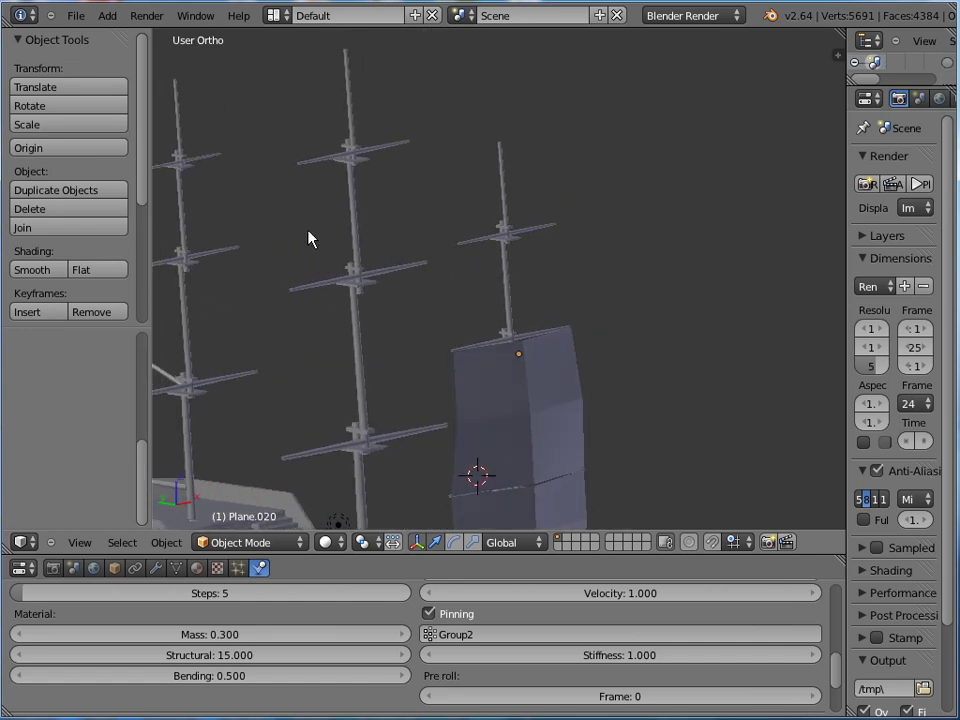
left_click(107, 16)
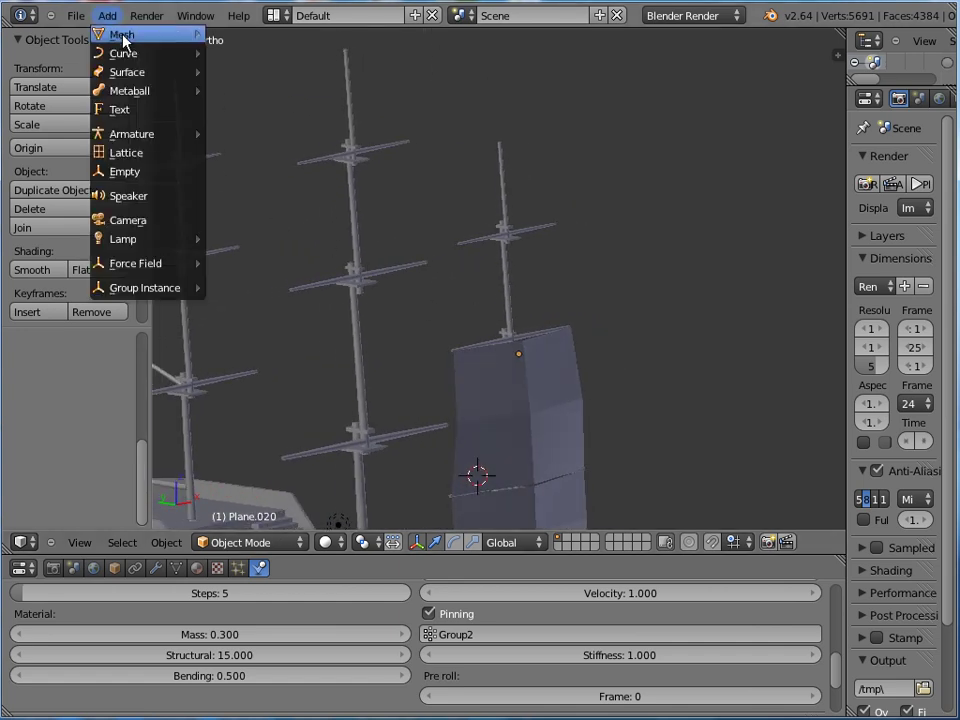
mouse_move(116, 32)
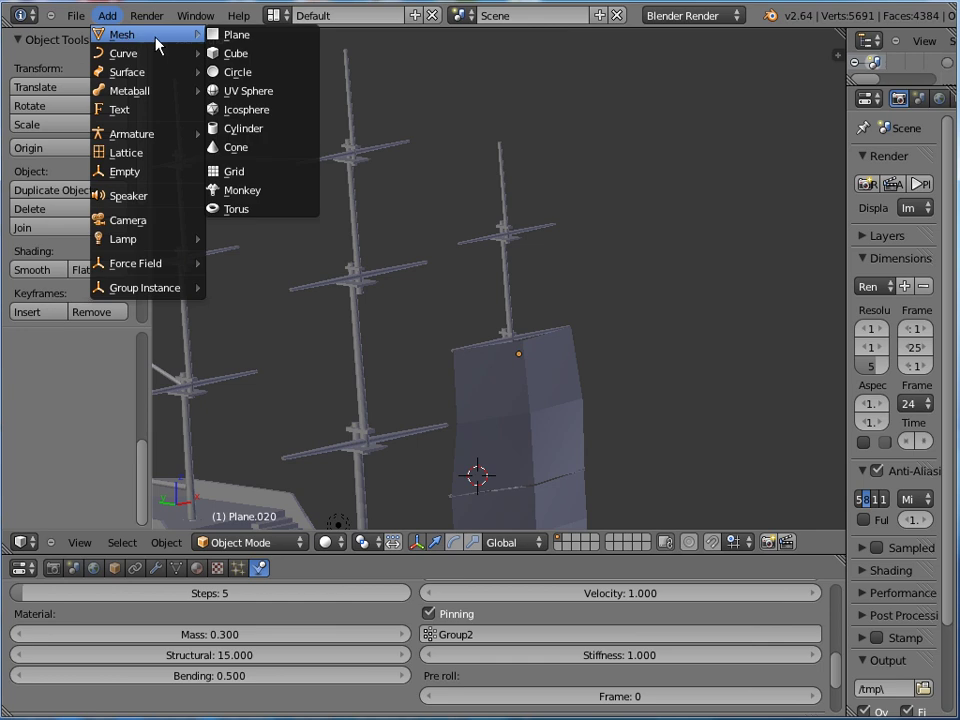
left_click(268, 43)
key("KP_5")
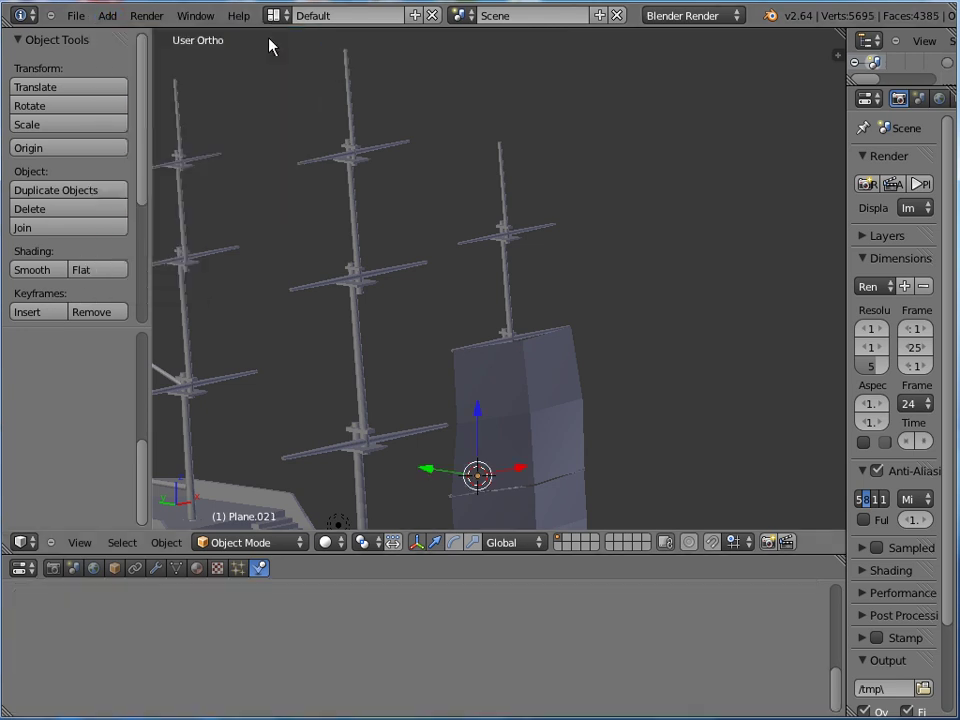
scroll(474, 400, "up", 1)
left_click_drag(476, 422, 525, 249)
left_click_drag(462, 258, 484, 213)
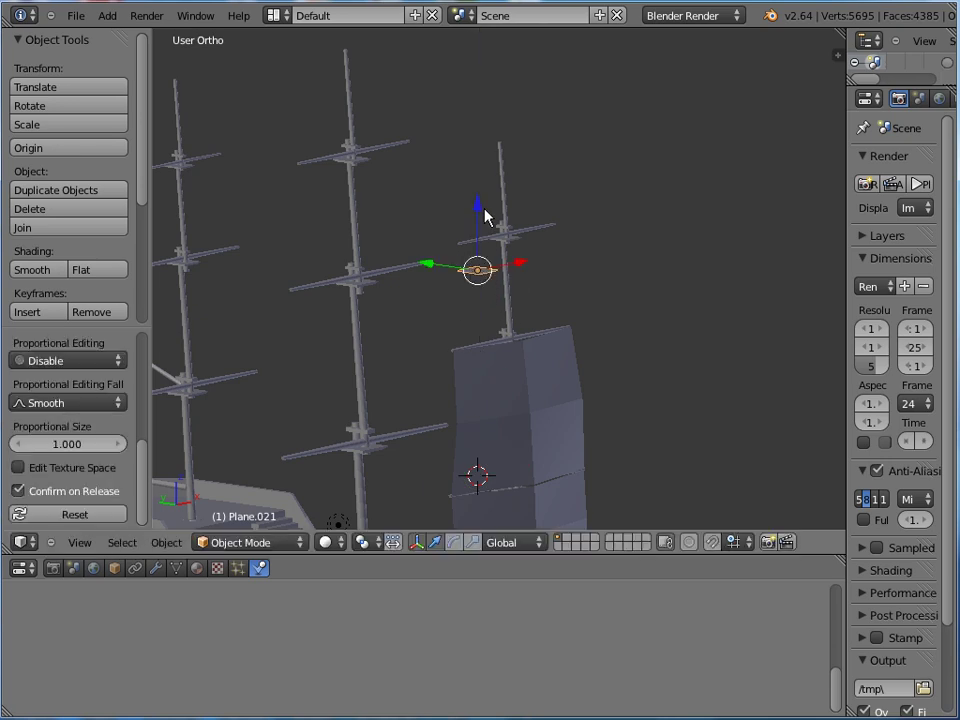
In side view, rotate the new plane upright along the mast and position it just in front of the foremast's highest yard
key("KP_3")
scroll(609, 251, "up", 7)
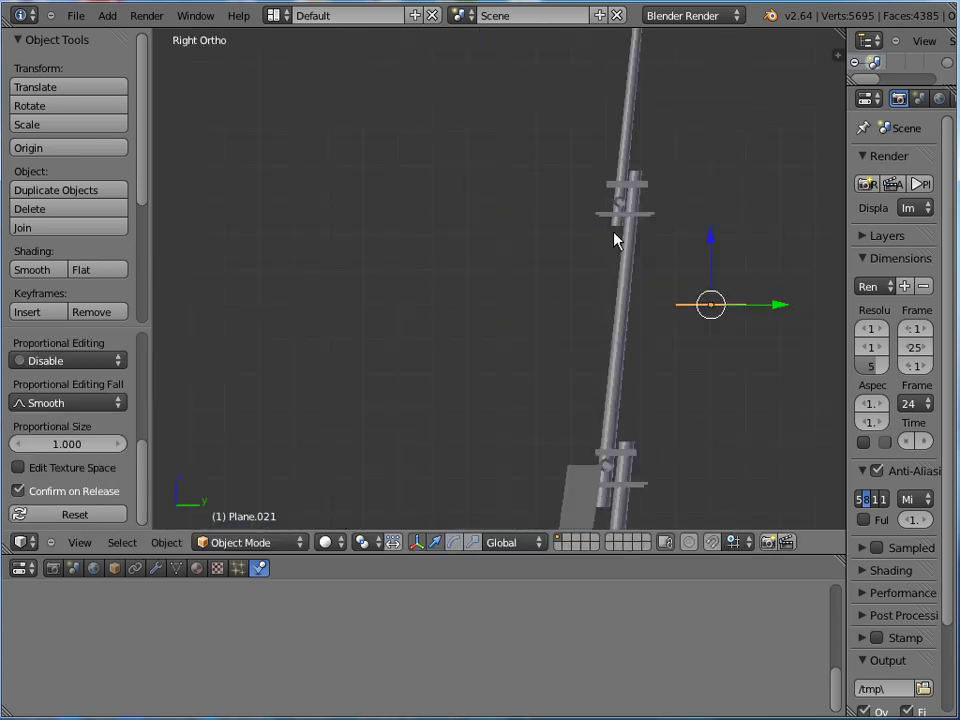
left_click_drag(821, 311, 656, 300)
key("r")
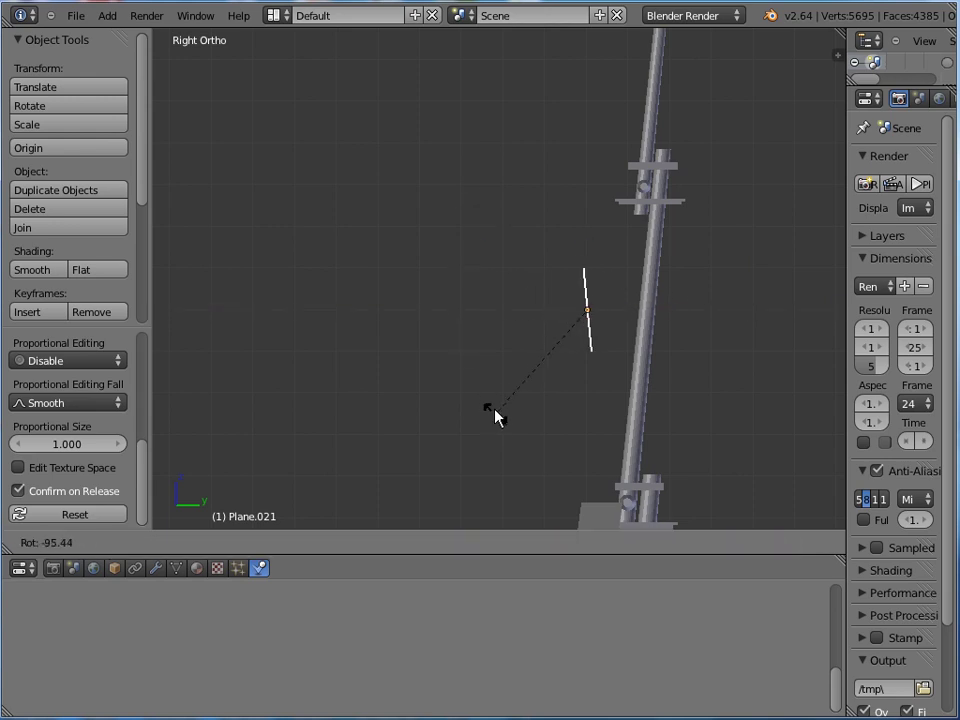
left_click(494, 401)
left_click_drag(655, 310, 676, 325)
left_click_drag(625, 247, 664, 186)
Enter Edit Mode and lower the plane's two bottom vertices to the yard above the sail beneath
scroll(716, 222, "up", 3)
scroll(703, 192, "down", 2)
key("Tab")
middle_click_drag(643, 266, 705, 272)
right_click(659, 272, "shift")
middle_click_drag(638, 274, 800, 304)
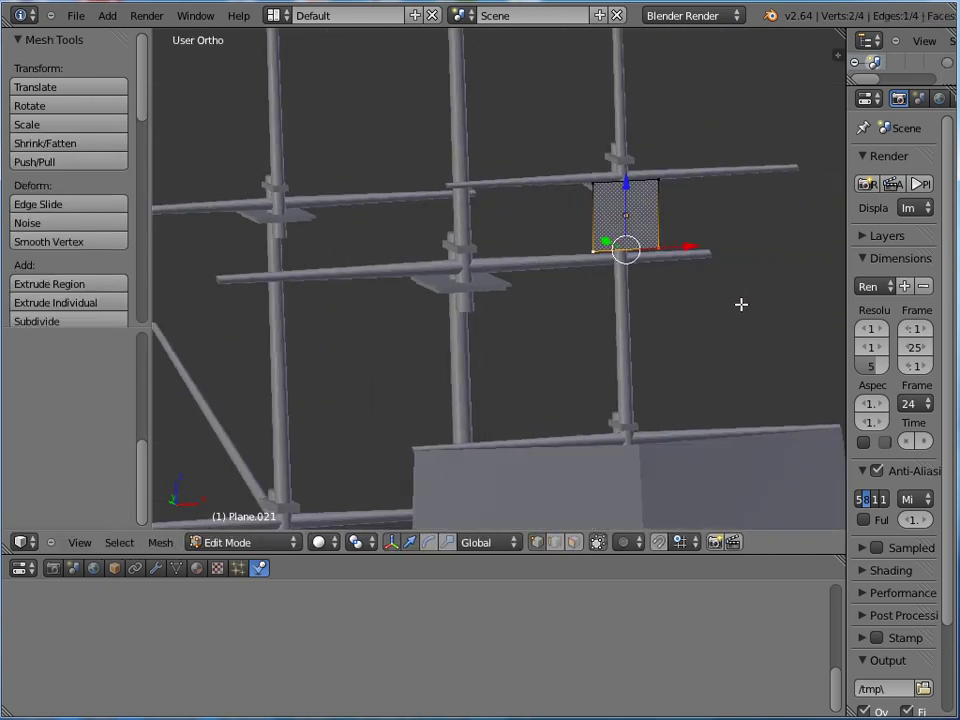
left_click_drag(611, 186, 623, 371)
Move the plane's left edge outward along X to the end of the lower yard
right_click(581, 345)
right_click(587, 411, "shift")
middle_click_drag(587, 411, 677, 345)
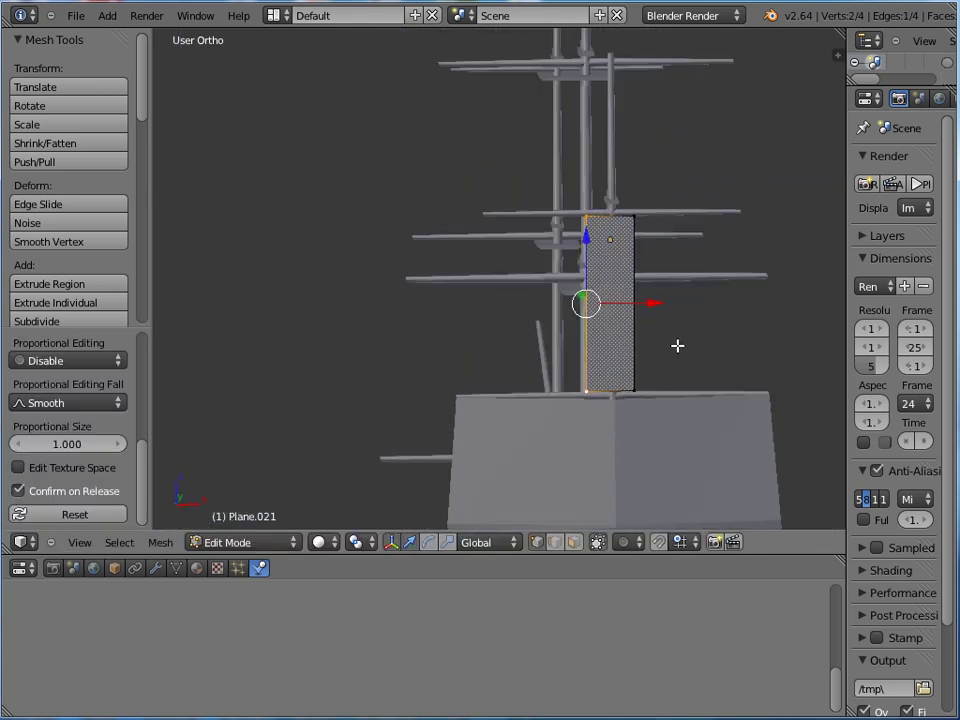
scroll(677, 345, "up", 1)
key("g")
key("x")
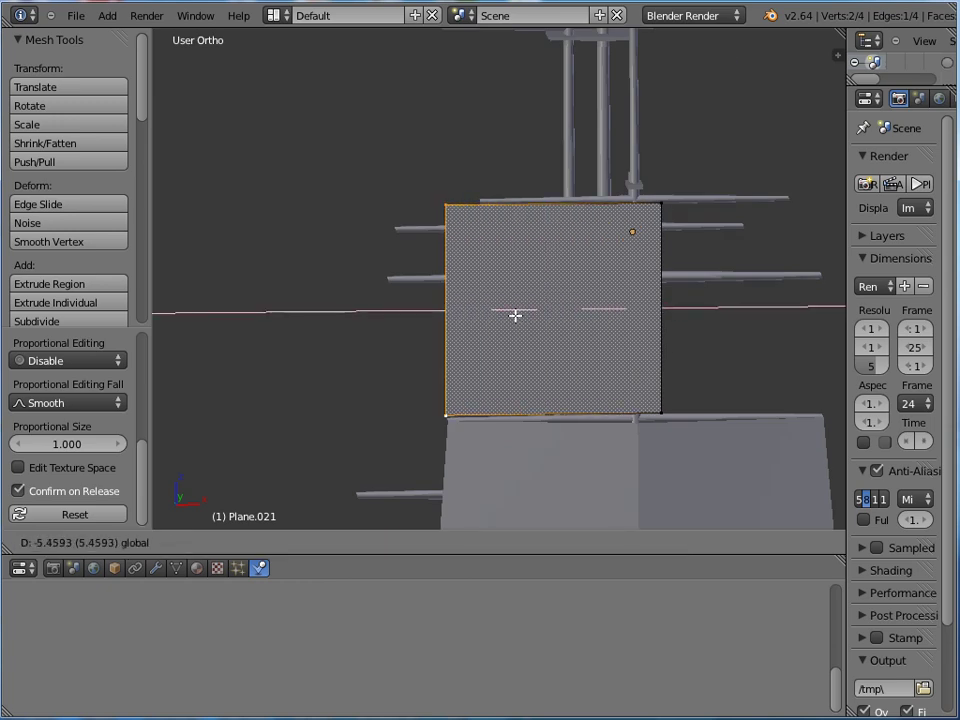
left_click(523, 315)
Move the plane's right edge outward along X to the opposite end of the lower yard
right_click(660, 411)
right_click(660, 205, "shift")
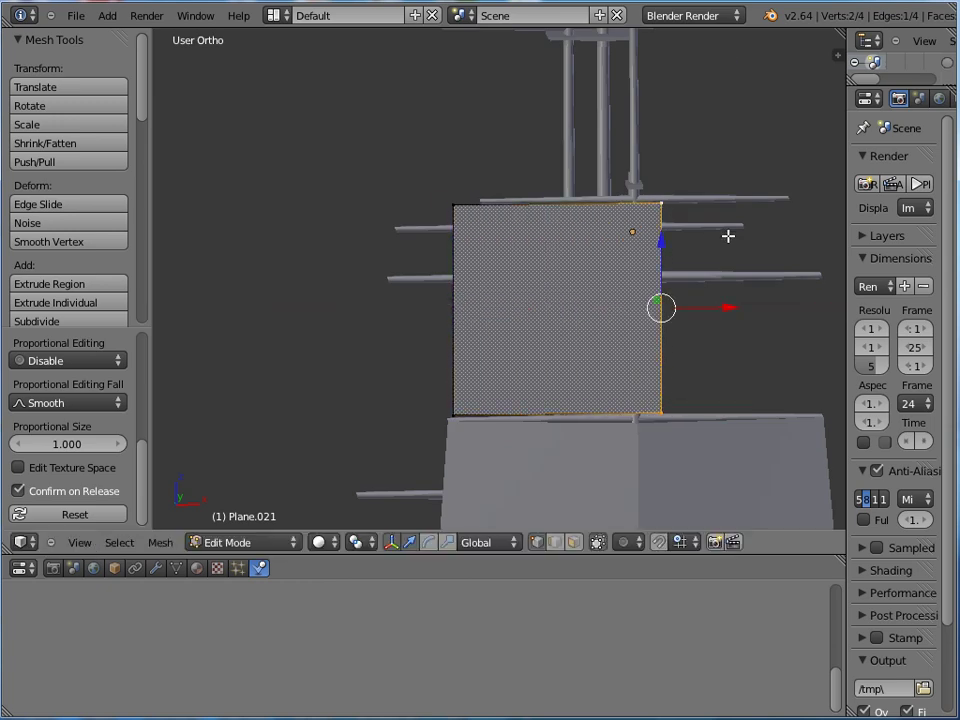
middle_click_drag(728, 235, 522, 228, "shift")
key("g")
key("x")
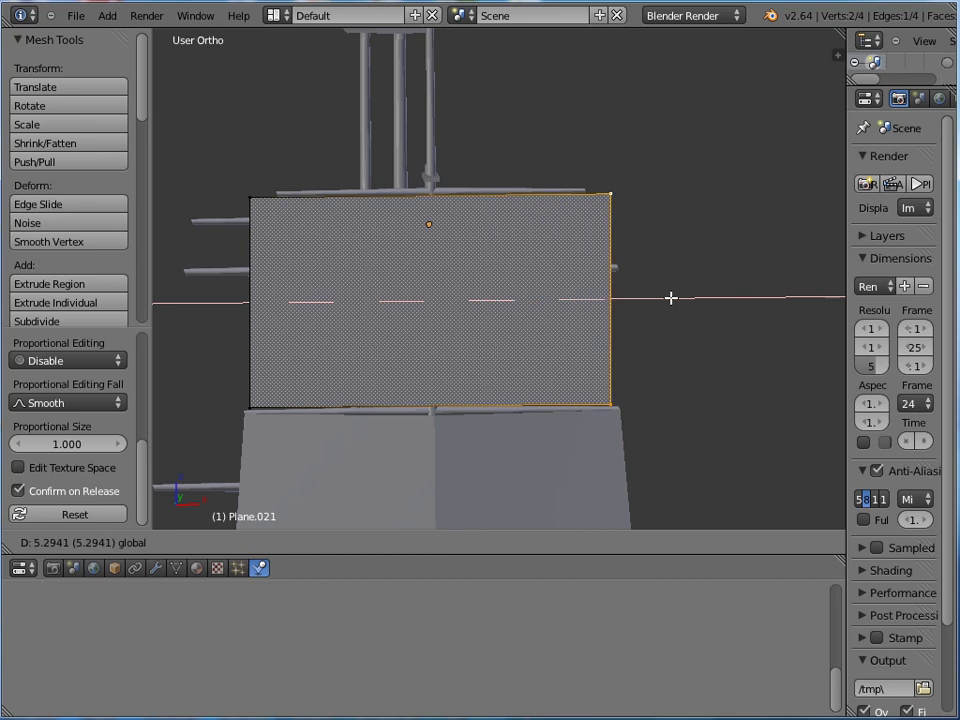
left_click(680, 297)
Subdivide the whole plane once and scale its two top corners inward to match the upper yard's width
key("a")
key("w")
left_click(606, 290)
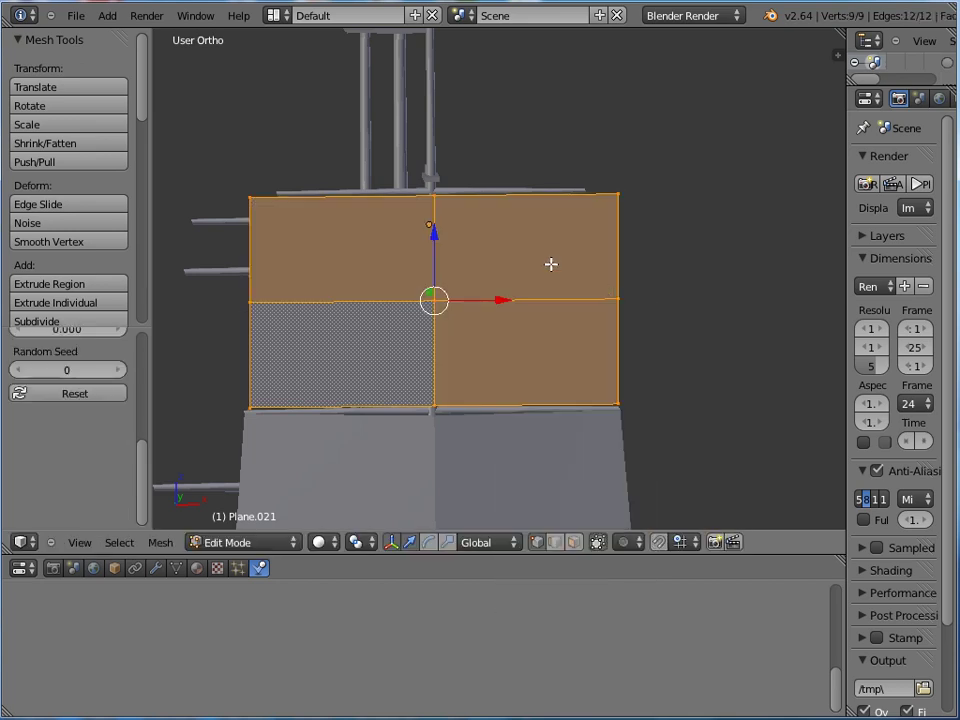
right_click(618, 210)
right_click(255, 204, "shift")
key("s")
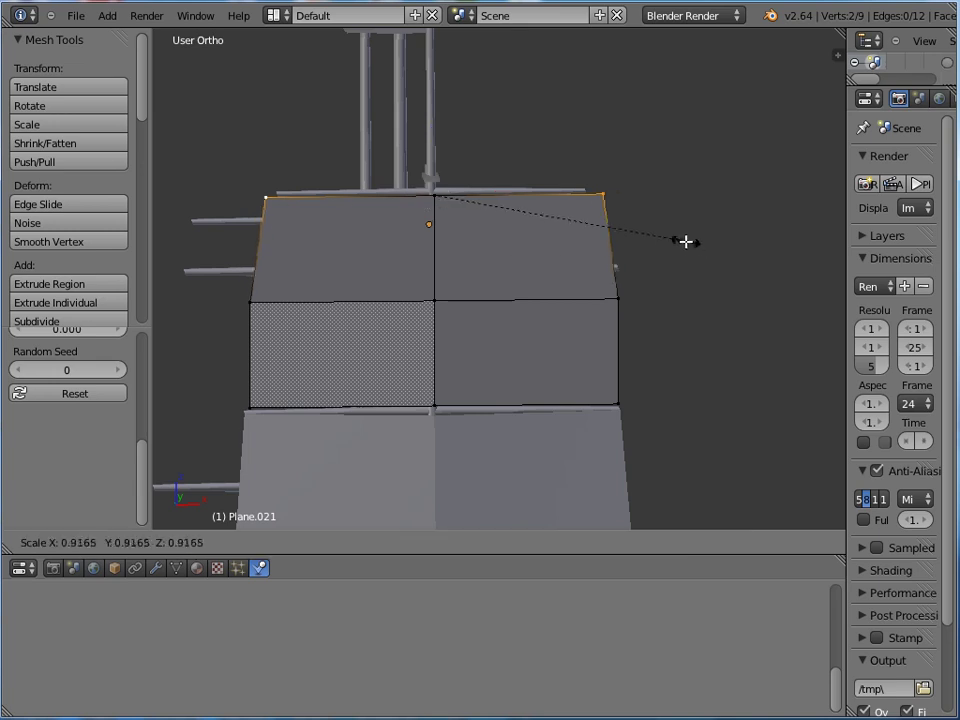
left_click(662, 242)
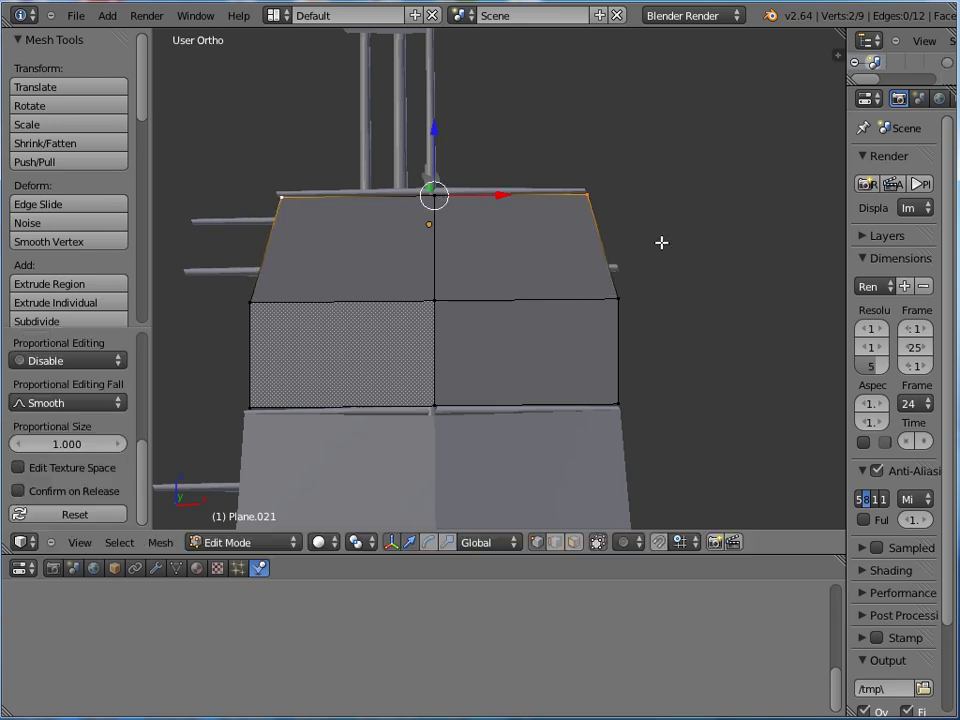
Scale the middle row's two outer vertices inward for an even taper and adjust the top-left corner in front view
right_click(617, 298)
right_click(288, 311, "shift")
key("s")
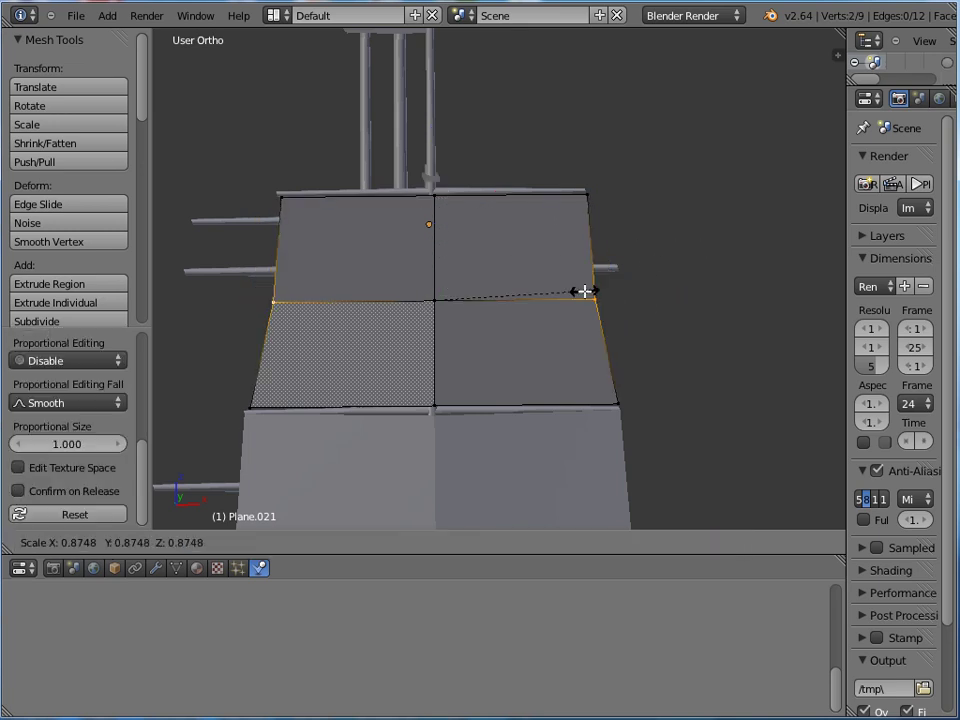
left_click(606, 287)
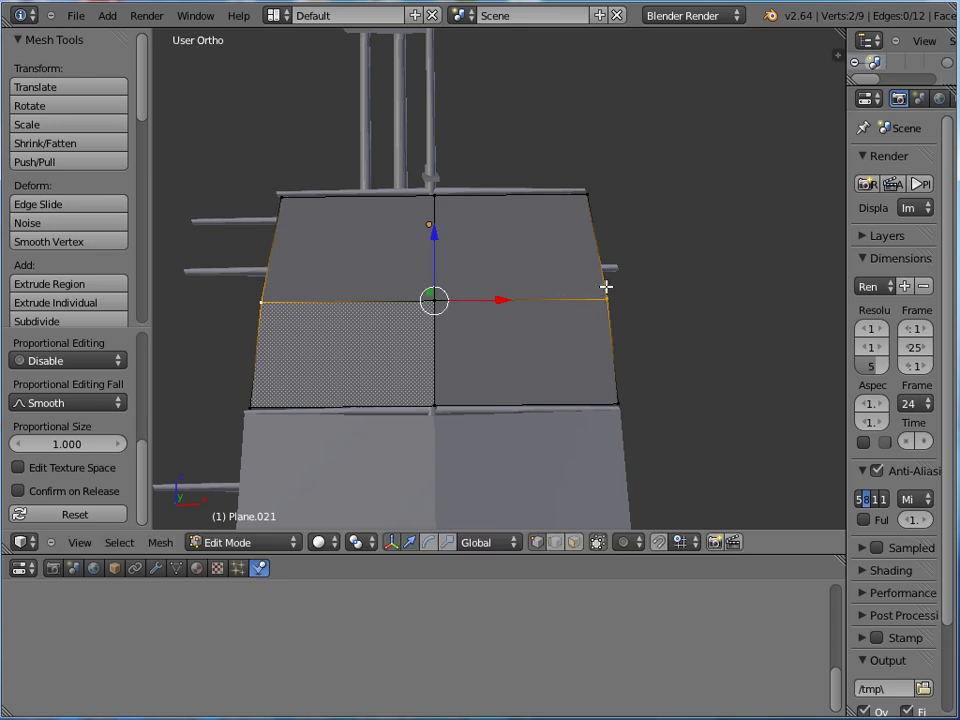
key("KP_1")
right_click(309, 206)
left_click_drag(349, 209, 346, 205)
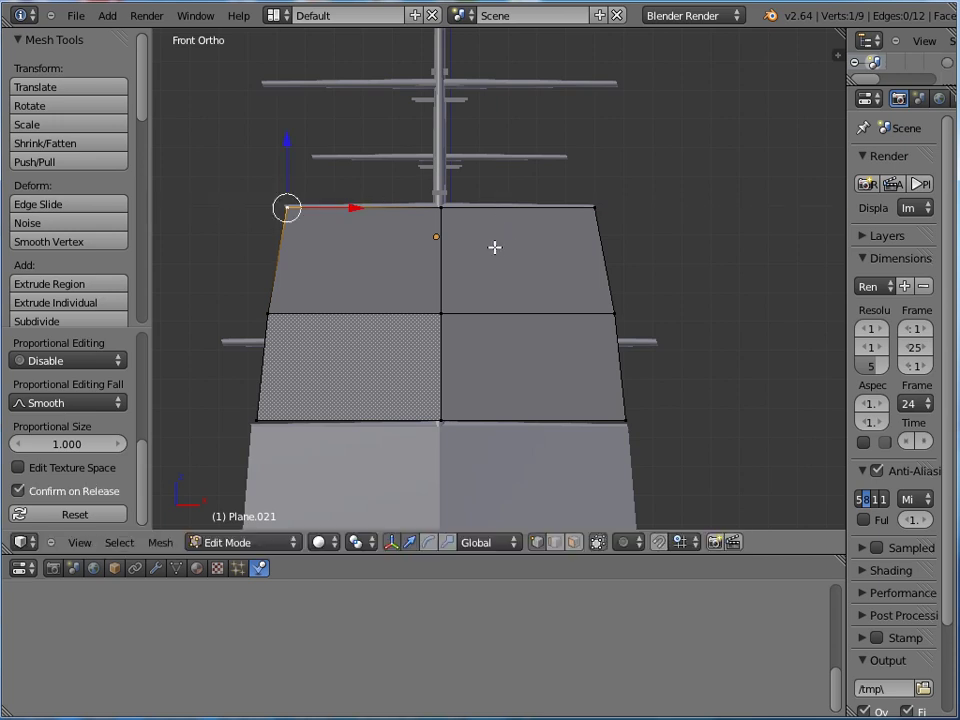
Pull the sail's centre column of three vertices forward, away from the mast, to form a bulge
middle_click_drag(450, 236, 540, 290)
right_click(386, 418)
right_click(386, 312, "shift")
right_click(396, 218, "shift")
middle_click_drag(396, 218, 424, 235)
left_click_drag(333, 322, 349, 325)
Shift the sail's bottom corner vertices and its top-row vertices back along Y toward their yards
right_click(343, 479)
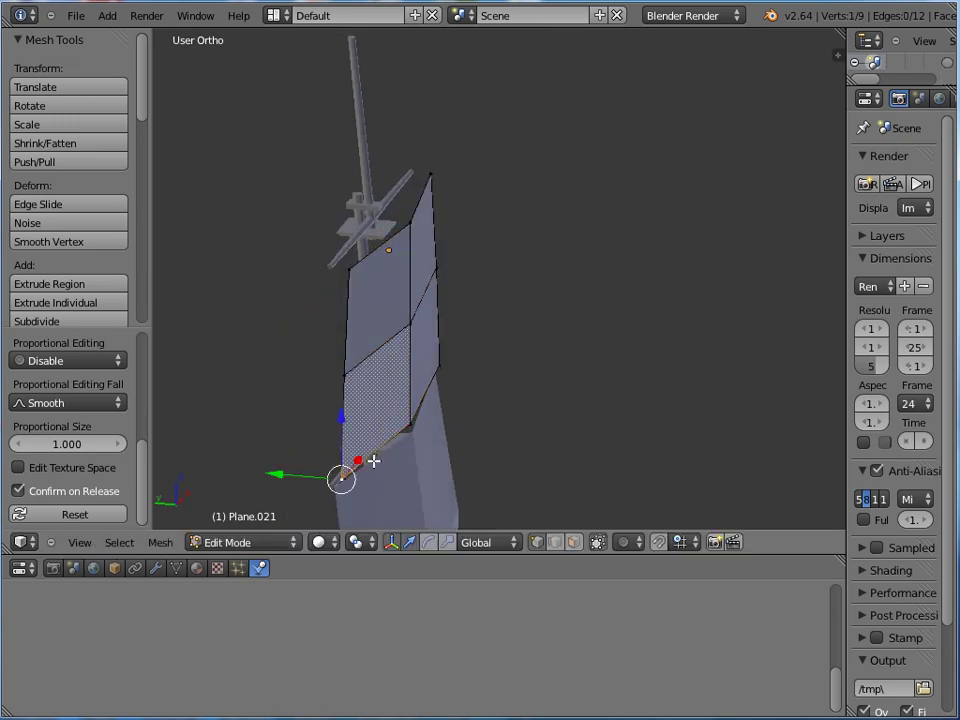
right_click(445, 357, "shift")
middle_click_drag(435, 364, 461, 365)
left_click_drag(339, 428, 329, 433)
right_click(388, 276)
right_click(409, 181, "shift")
left_click_drag(360, 224, 340, 226)
right_click(408, 246)
mouse_move(340, 226)
middle_mouse_down()
mouse_move(214, 182)
mouse_move(264, 229)
mouse_move(214, 212)
mouse_move(336, 231)
middle_mouse_up()
Select the sail's two bottom corners and move them down onto the ends of the lower yard
right_click(605, 313)
right_click(568, 311)
left_click_drag(644, 304, 653, 300)
left_click(653, 299)
middle_click_drag(649, 281, 519, 268)
right_click(756, 298, "shift")
middle_click_drag(756, 298, 786, 221)
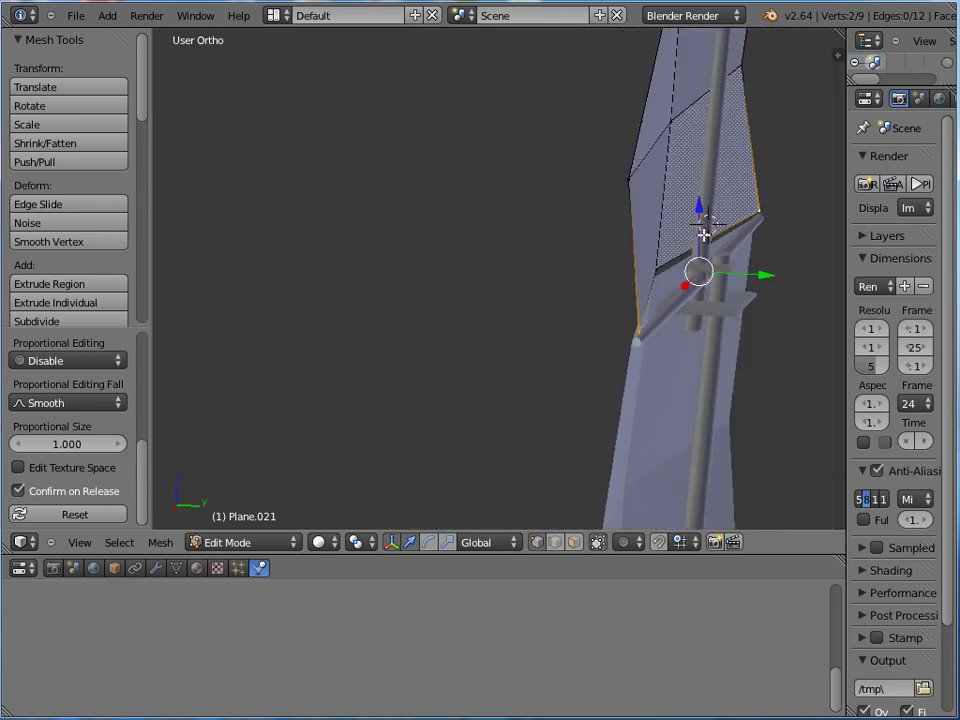
mouse_move(702, 214)
left_mouse_down()
mouse_move(703, 226)
mouse_move(696, 214)
left_mouse_up()
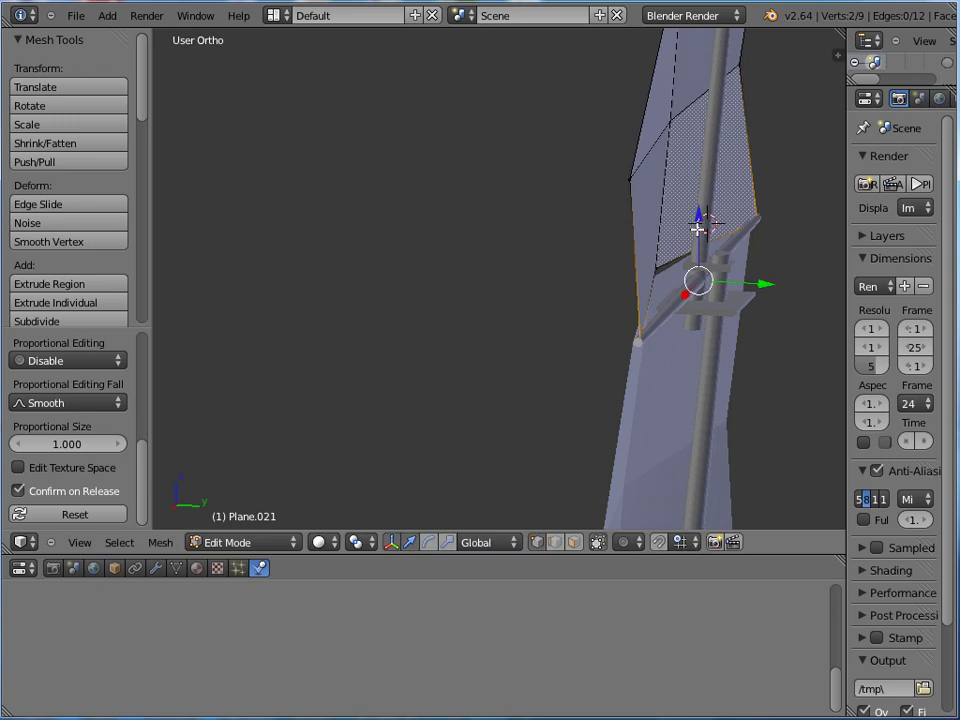
Fine-tune the fit of the lower corners and adjust the position of the sail's central vertex
middle_click_drag(696, 214, 738, 232)
left_click_drag(731, 257, 726, 257)
middle_click_drag(639, 246, 638, 214)
right_click(636, 210)
left_click_drag(688, 210, 690, 208)
middle_click_drag(690, 208, 606, 101)
left_click_drag(663, 57, 671, 58)
middle_click_drag(671, 58, 557, 202)
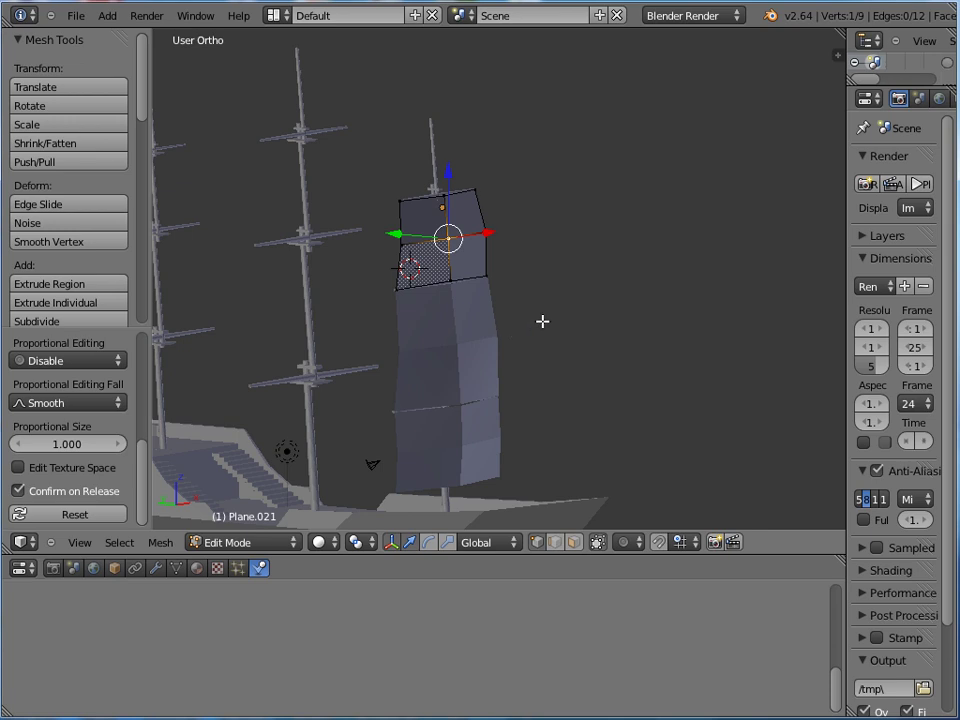
Select the entire top sail mesh and subdivide it four more times into a dense grid
key("a")
key("w")
left_click(499, 317)
key("w")
left_click(437, 317)
key("w")
left_click(494, 324)
key("w")
left_click(494, 324)
Select only the four corner vertices of the densely subdivided top sail
scroll(511, 166, "up", 4)
right_click(324, 356)
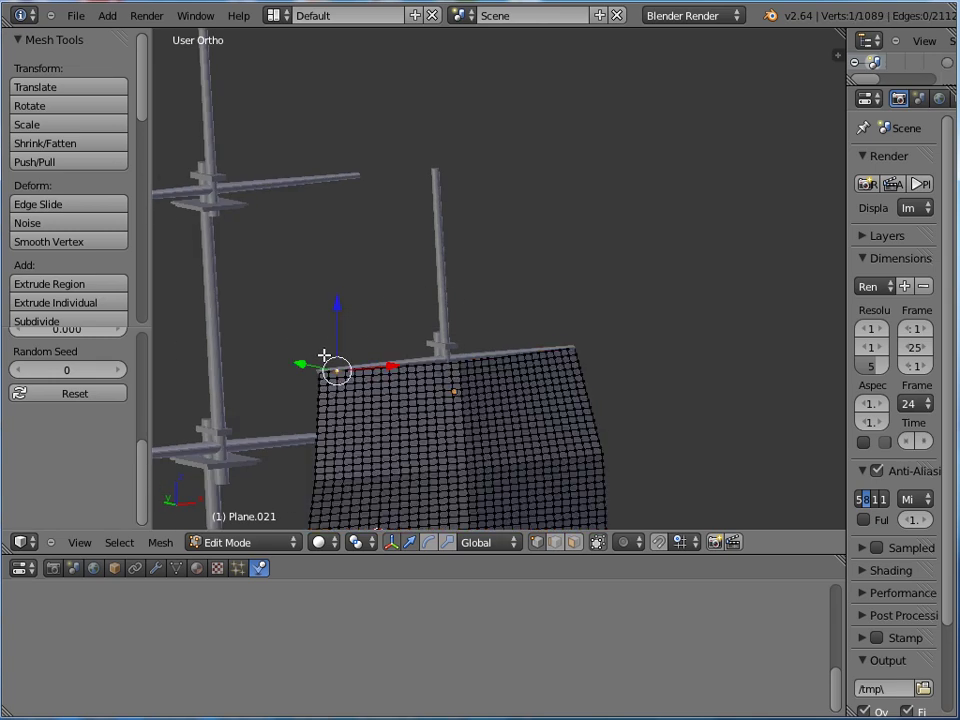
right_click(320, 368)
right_click(572, 346, "shift")
middle_click_drag(572, 345, 671, 113, "shift")
right_click(358, 382, "shift")
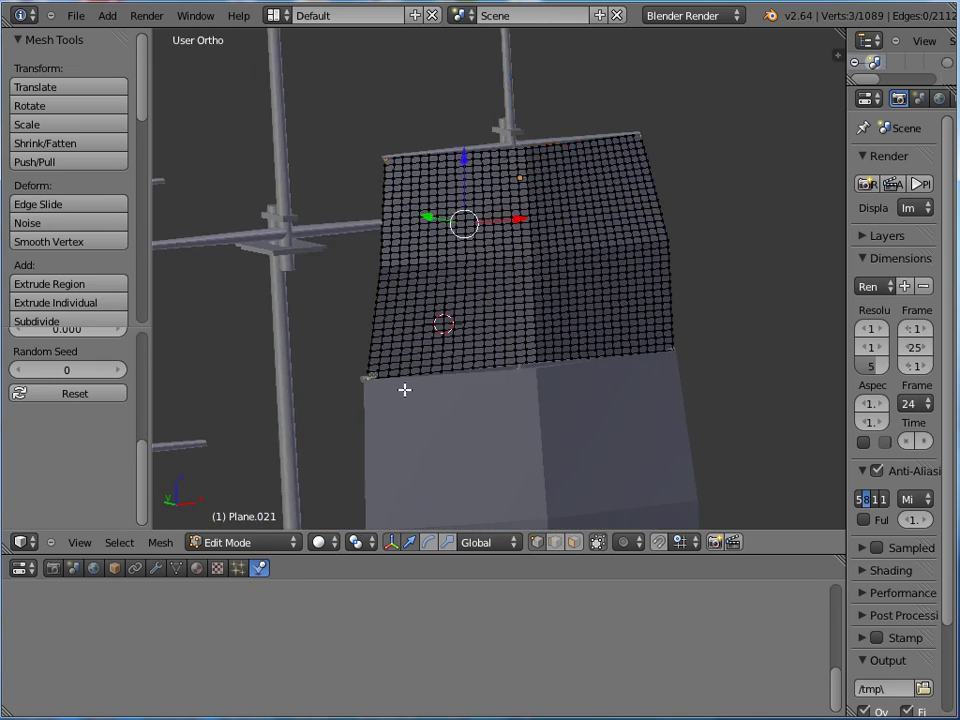
right_click(679, 356, "shift")
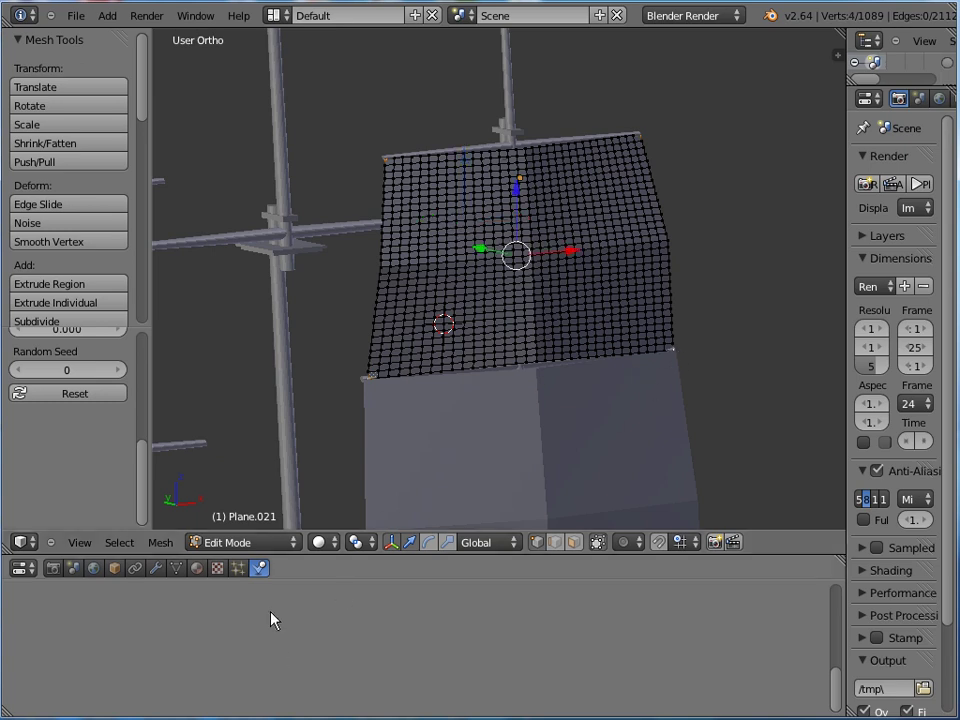
Create a vertex group named Group3 for the top sail's four selected corner vertices
left_click(180, 566)
scroll(321, 656, "up", 4)
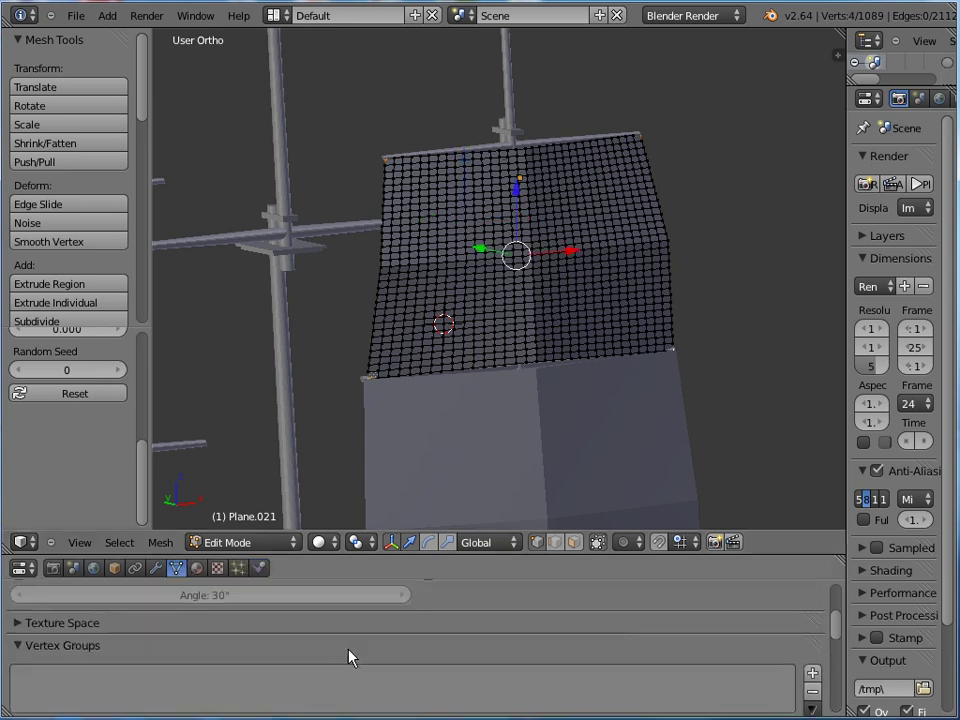
left_click(812, 678)
scroll(557, 641, "down", 3)
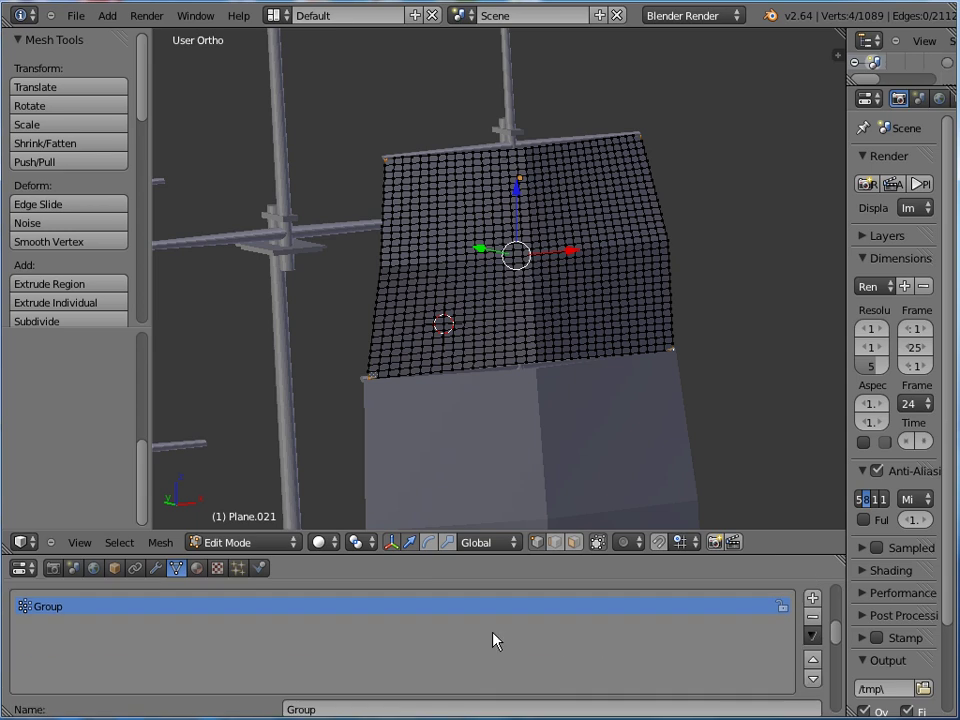
scroll(410, 700, "down", 1)
left_click(351, 672)
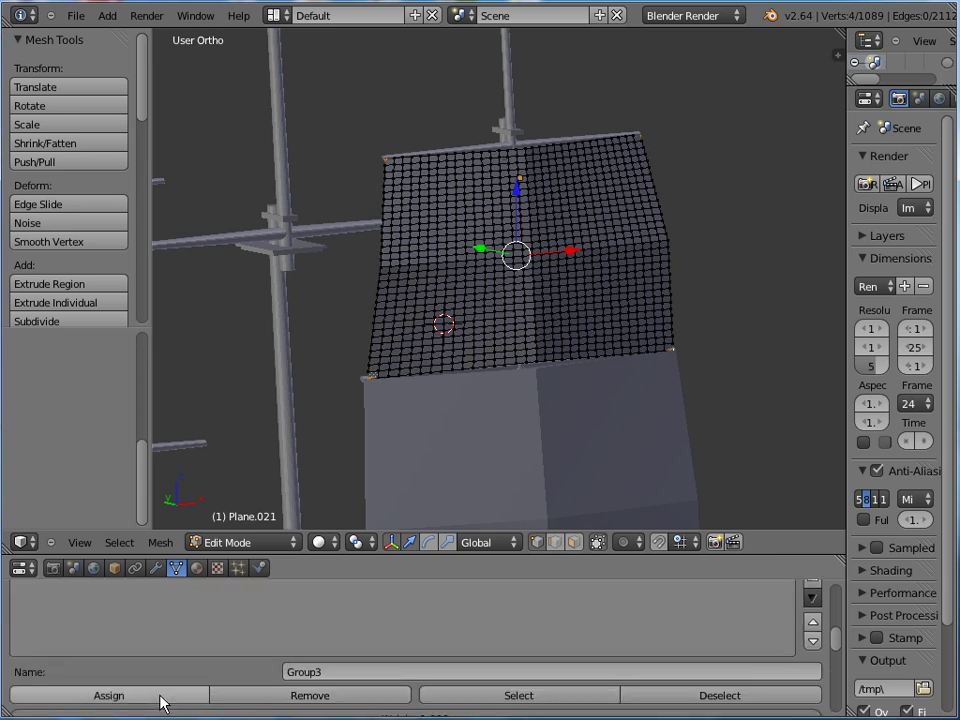
Enable Cloth physics on the top sail and set its air damping to 10
left_click(260, 568)
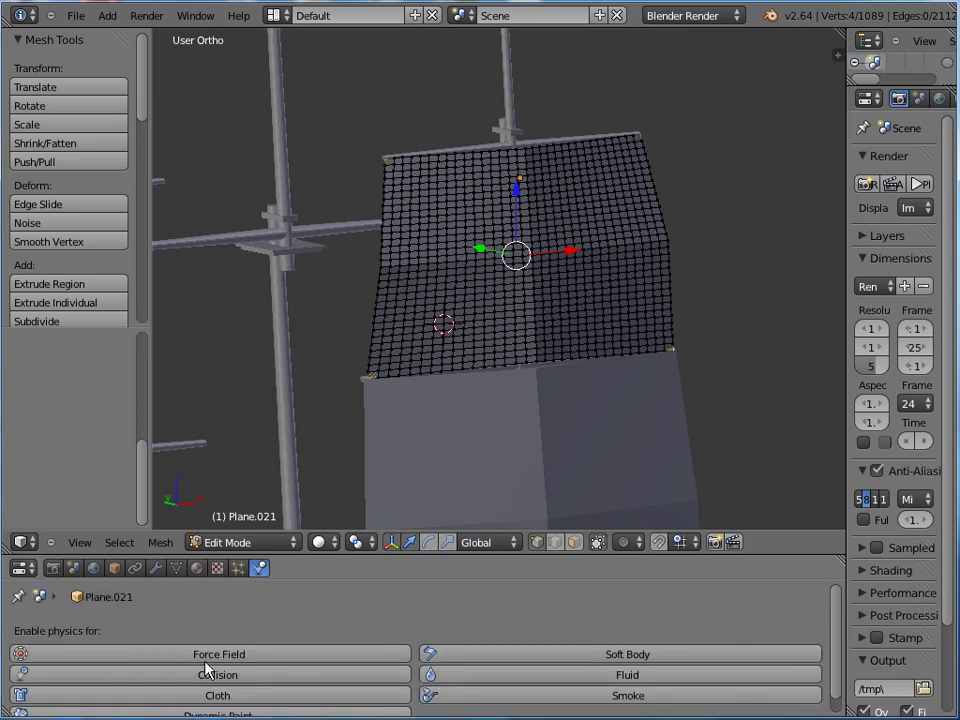
left_click(242, 679)
scroll(400, 680, "down", 3)
left_click_drag(590, 701, 641, 699)
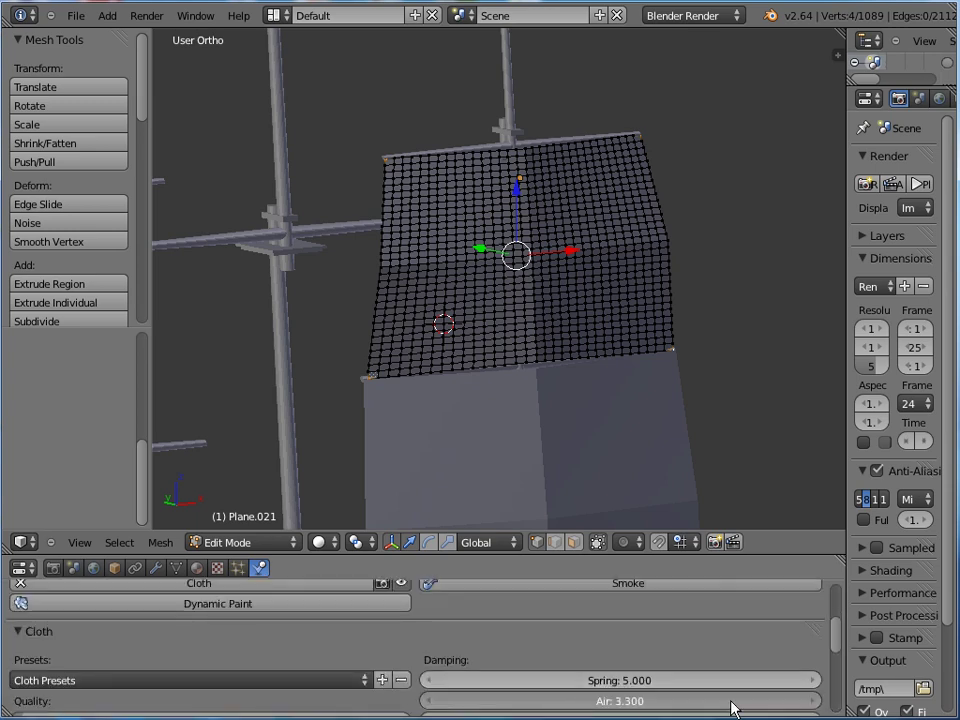
key("a")
scroll(731, 645, "down", 1)
scroll(687, 628, "up", 2)
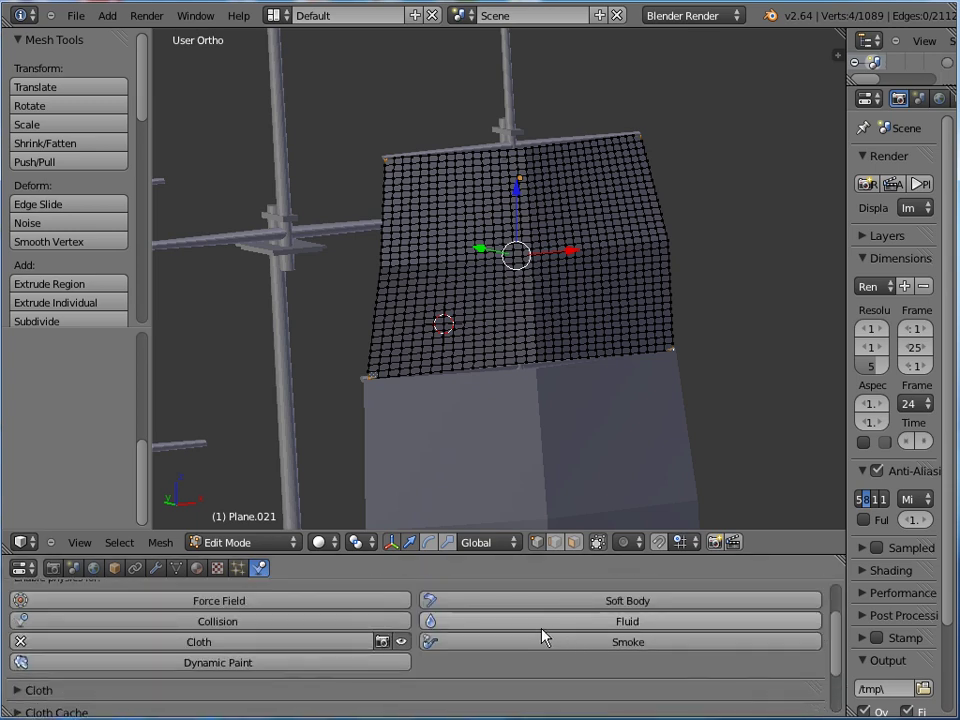
scroll(305, 640, "down", 2)
left_click(96, 641)
left_click(102, 641)
left_click(110, 618)
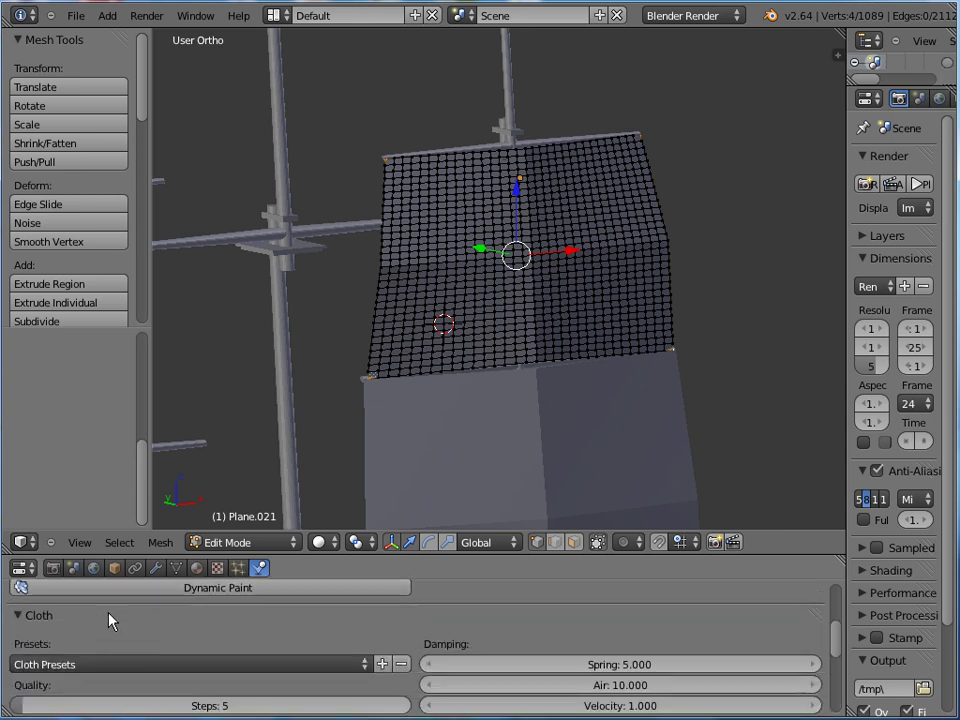
Turn on cloth pinning with the Group3 vertex group and return to Object Mode
scroll(400, 655, "down", 2)
left_click(430, 651)
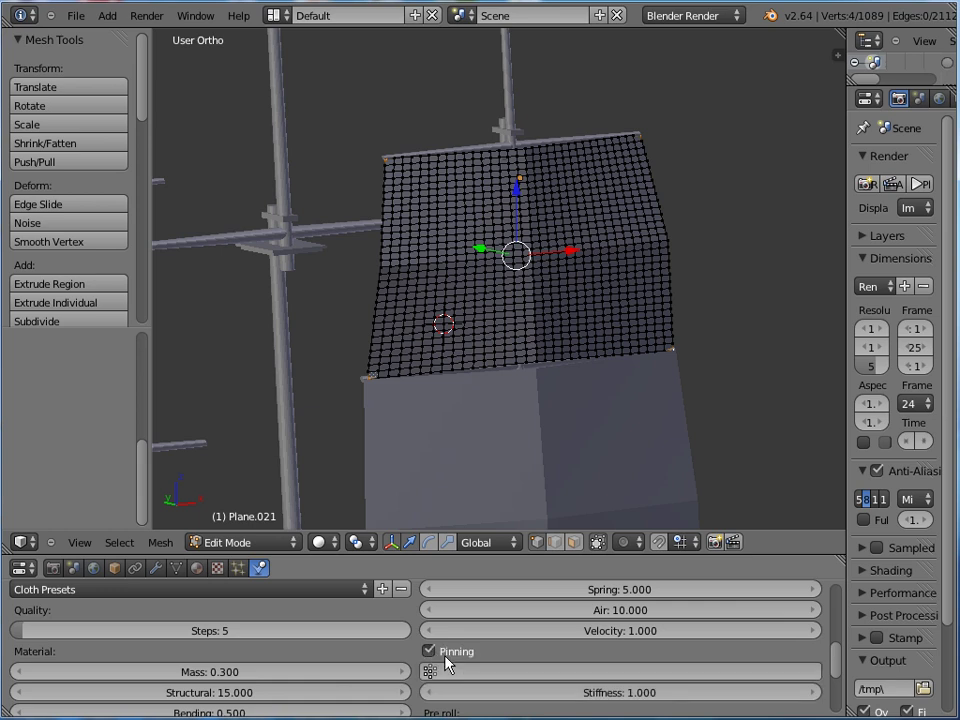
left_click(430, 672)
left_click(450, 484)
scroll(418, 354, "down", 2)
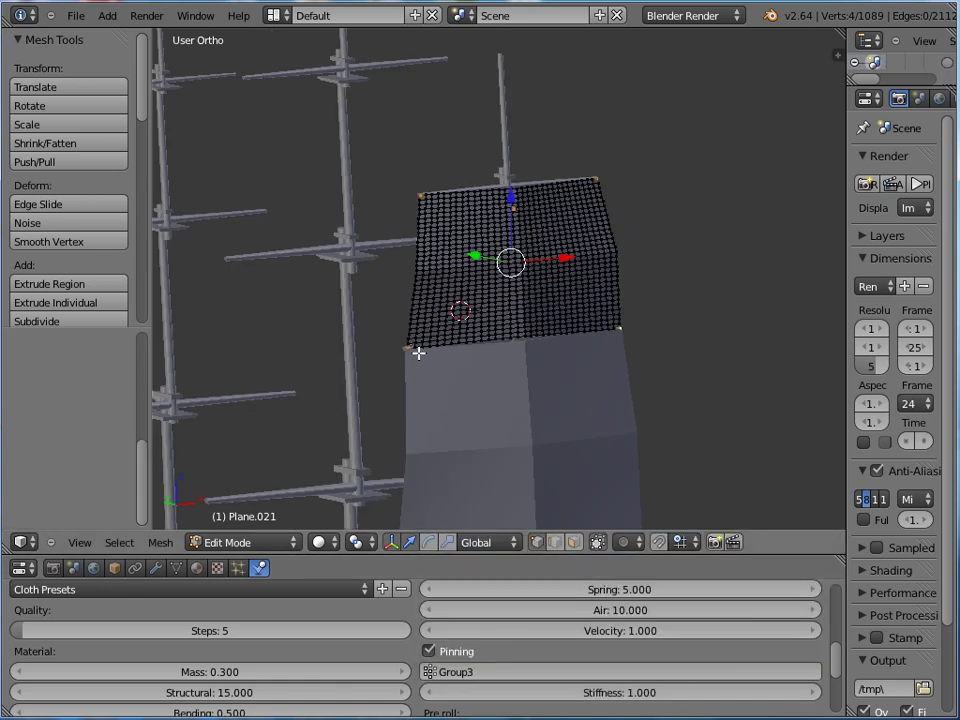
key("Tab")
scroll(354, 315, "down", 4)
middle_click_drag(269, 270, 300, 268)
middle_click_drag(240, 253, 314, 258, "shift")
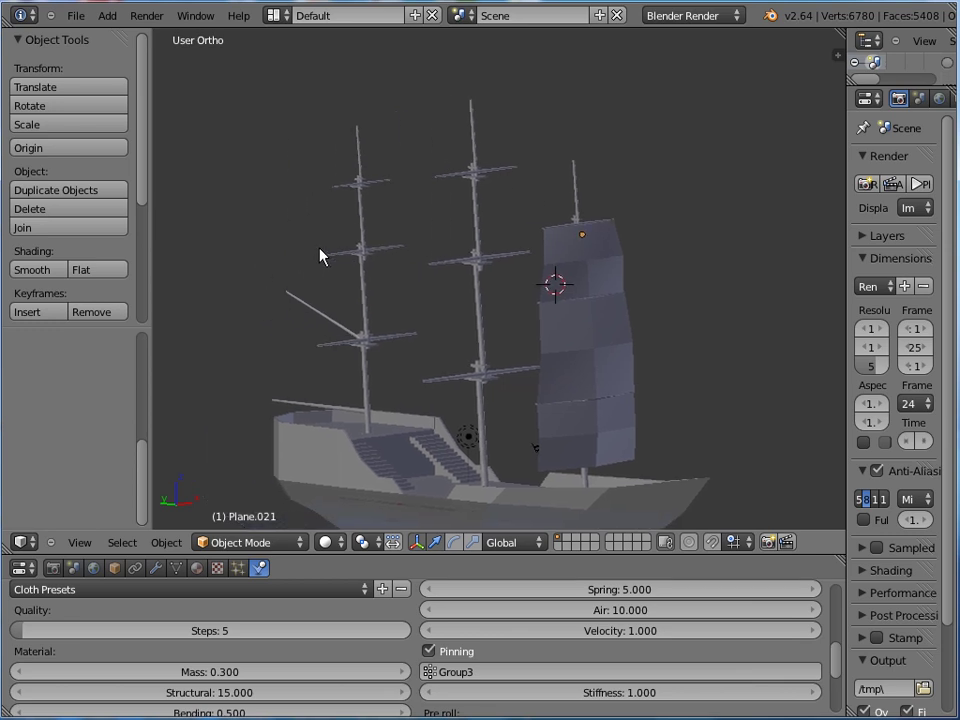
Add a new plane in Object Mode and move it toward the middle mast's lowest yard
middle_click_drag(396, 289, 446, 290)
middle_click_drag(591, 370, 525, 337)
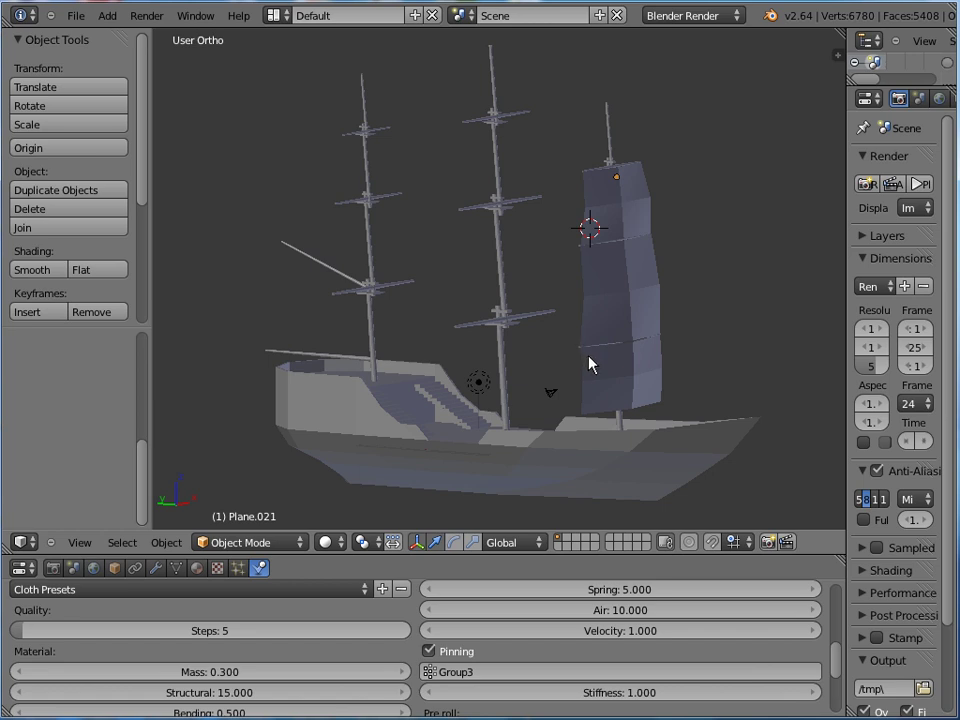
mouse_move(590, 364)
middle_mouse_down()
mouse_move(546, 321)
mouse_move(499, 354)
mouse_move(585, 369)
middle_mouse_up()
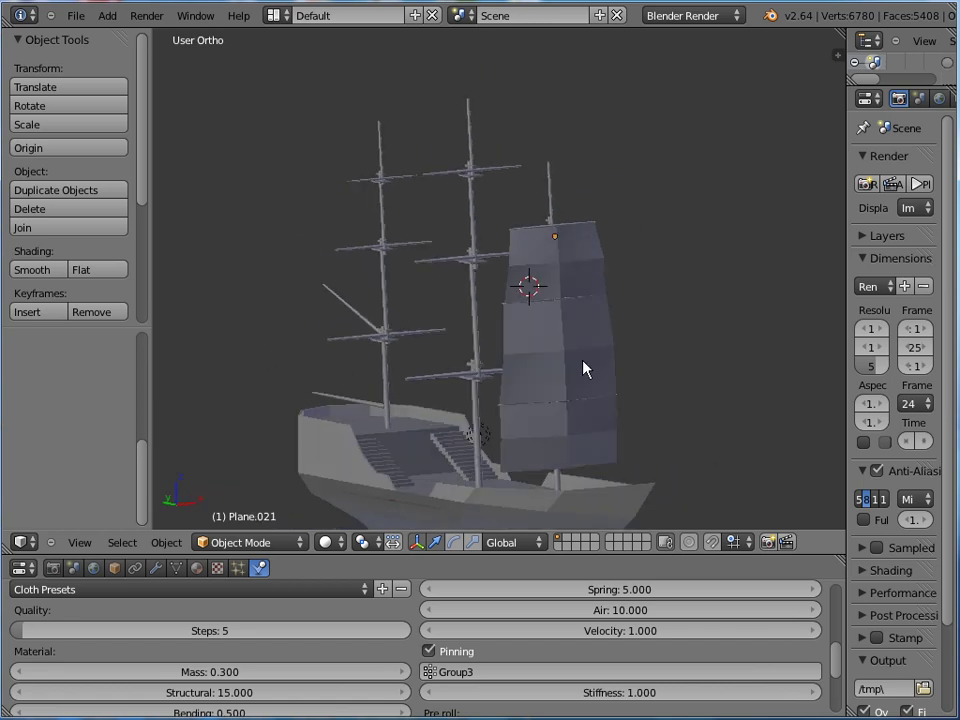
scroll(556, 356, "up", 1)
middle_click_drag(398, 321, 492, 275, "shift")
scroll(512, 258, "up", 1)
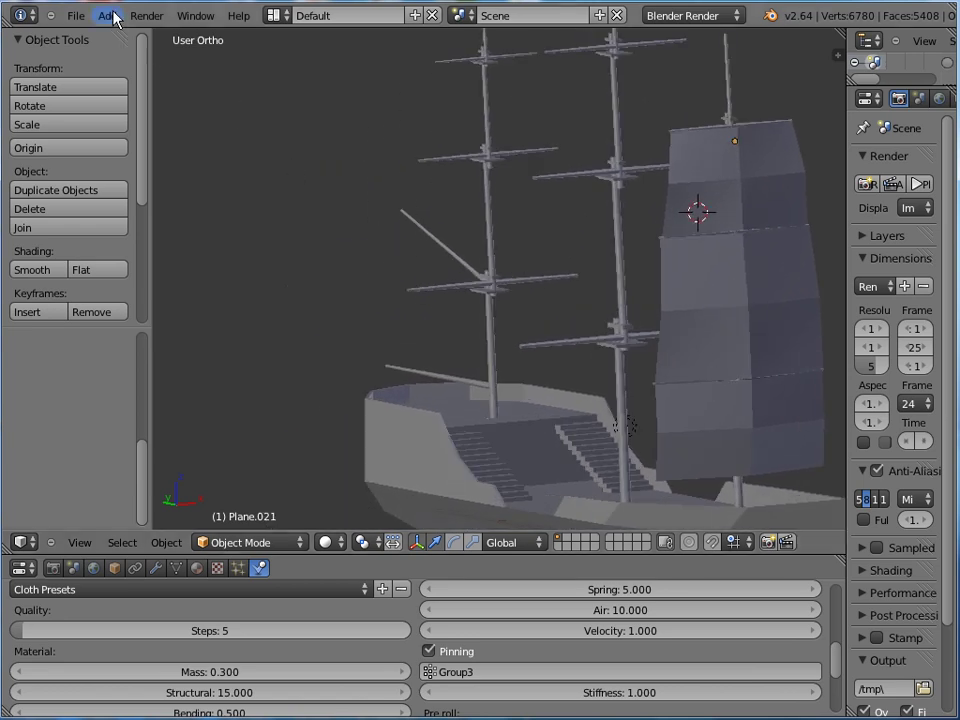
left_click(107, 15)
mouse_move(140, 42)
left_click(240, 44)
middle_click_drag(700, 230, 727, 221)
left_click_drag(556, 162, 454, 140)
left_click_drag(489, 97, 499, 221)
middle_click_drag(640, 225, 498, 215)
key("KP_1")
key("KP_3")
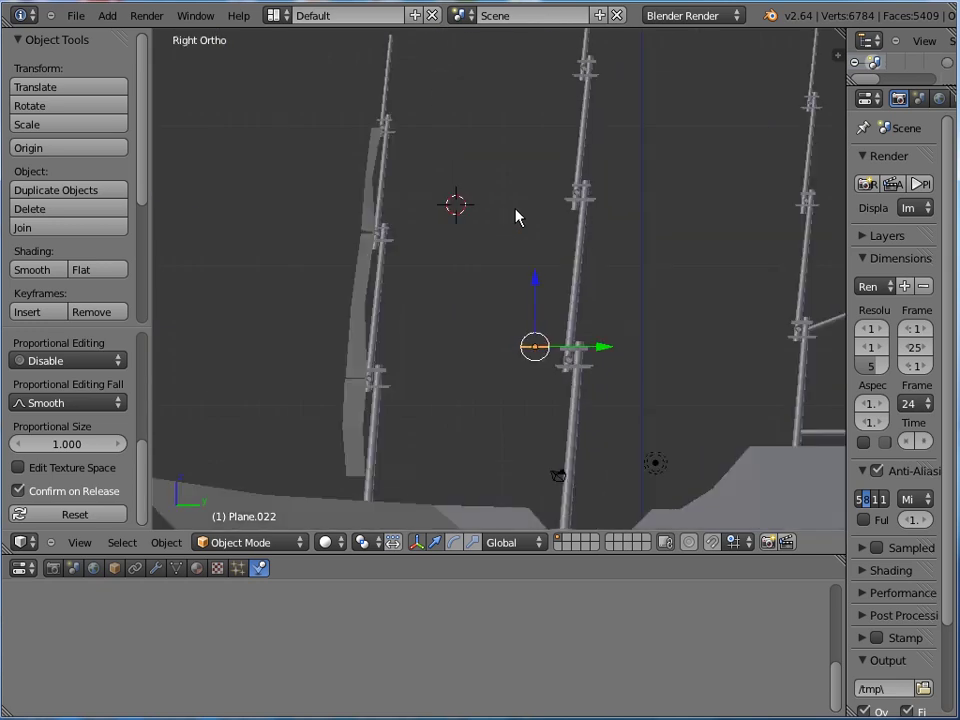
Rotate the new plane about -90 degrees in side view and place it upright just in front of the middle mast's lowest yard
scroll(555, 272, "up", 5)
left_click_drag(684, 487, 713, 470)
middle_click_drag(780, 457, 702, 245, "shift")
left_click_drag(598, 223, 523, 362)
key("r")
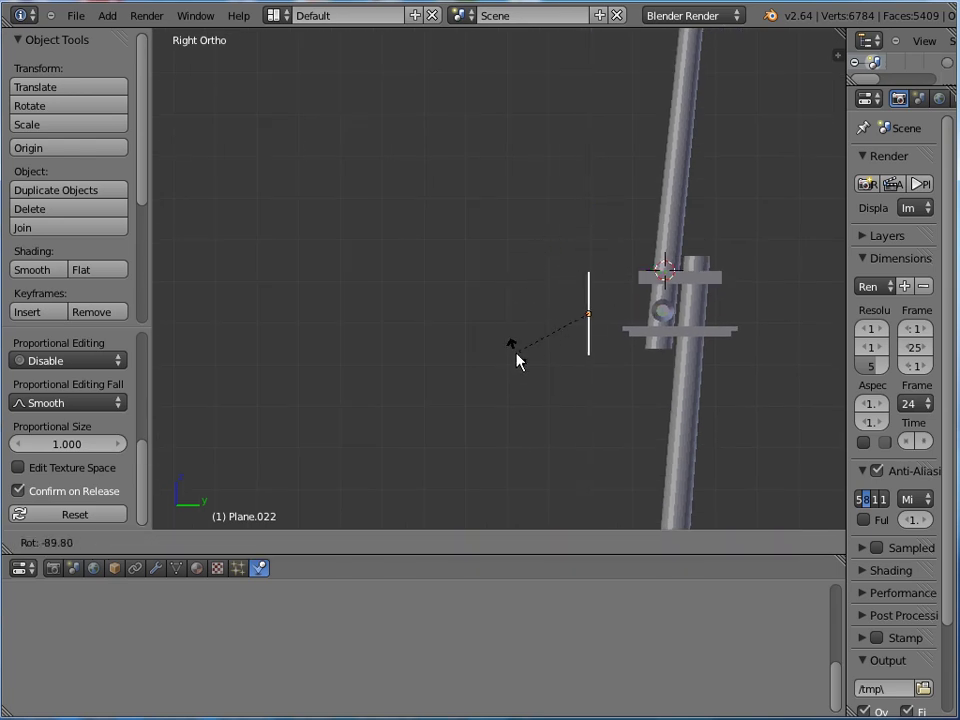
left_click(517, 360)
left_click_drag(586, 254, 598, 304)
left_click_drag(645, 357, 692, 360)
middle_click_drag(707, 407, 501, 223, "shift")
In Edit Mode, pull the plane's bottom edge down to just above the deck
key("Tab")
scroll(673, 238, "down", 5)
scroll(501, 222, "up", 2)
right_click(422, 227)
middle_click_drag(422, 224, 496, 269)
left_click_drag(461, 184, 442, 367)
middle_click_drag(443, 367, 415, 350)
key("KP_3")
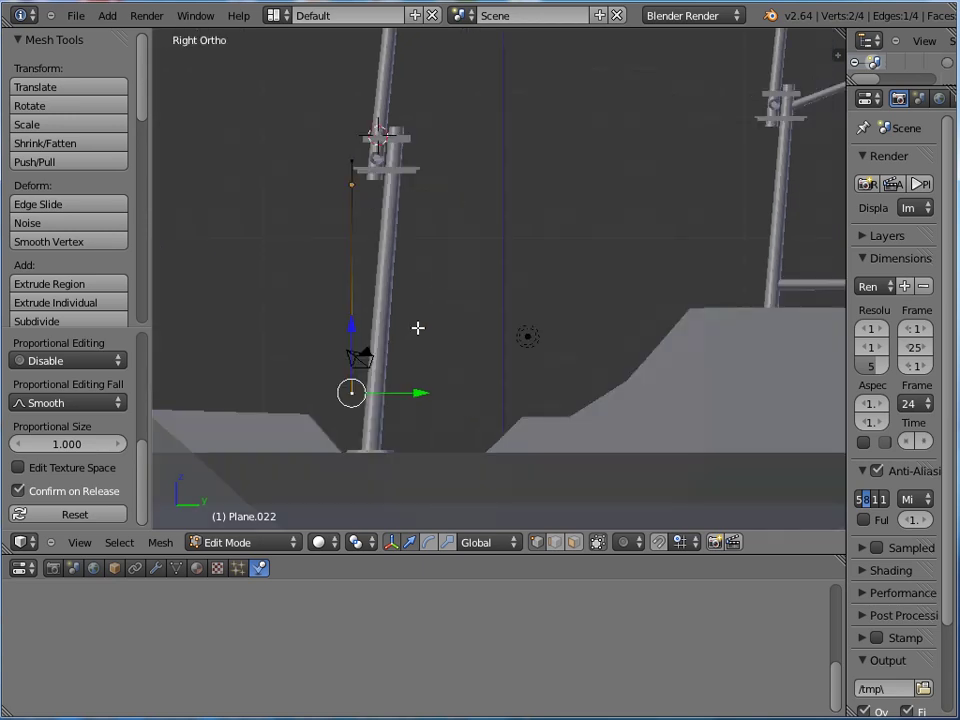
Raise the plane's bottom edge slightly along the Z axis in side view
scroll(416, 318, "down", 3)
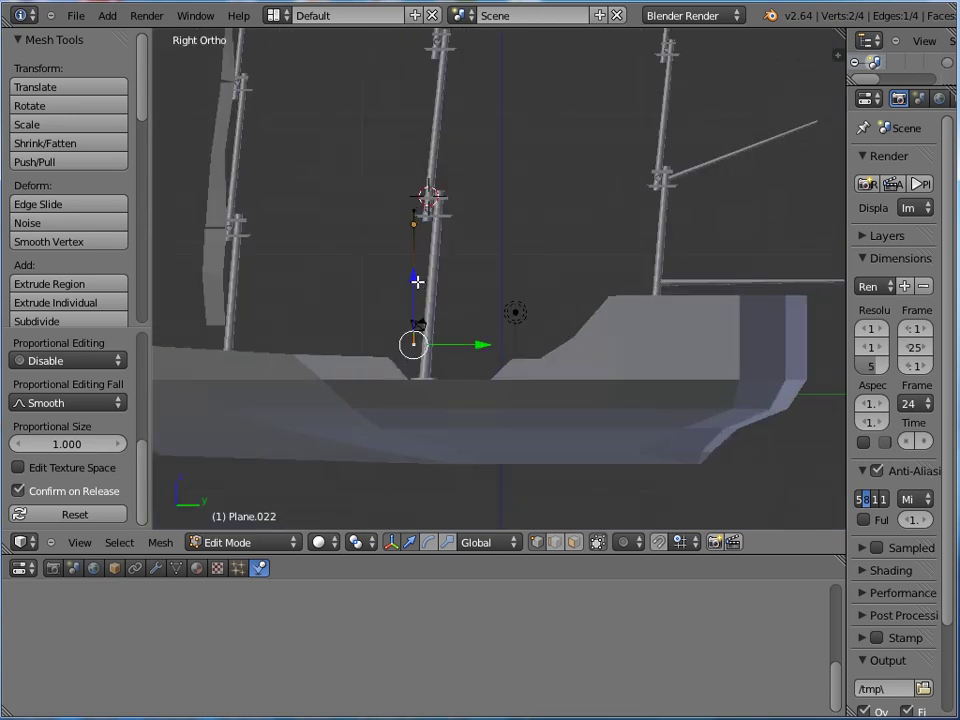
key("g")
key("z")
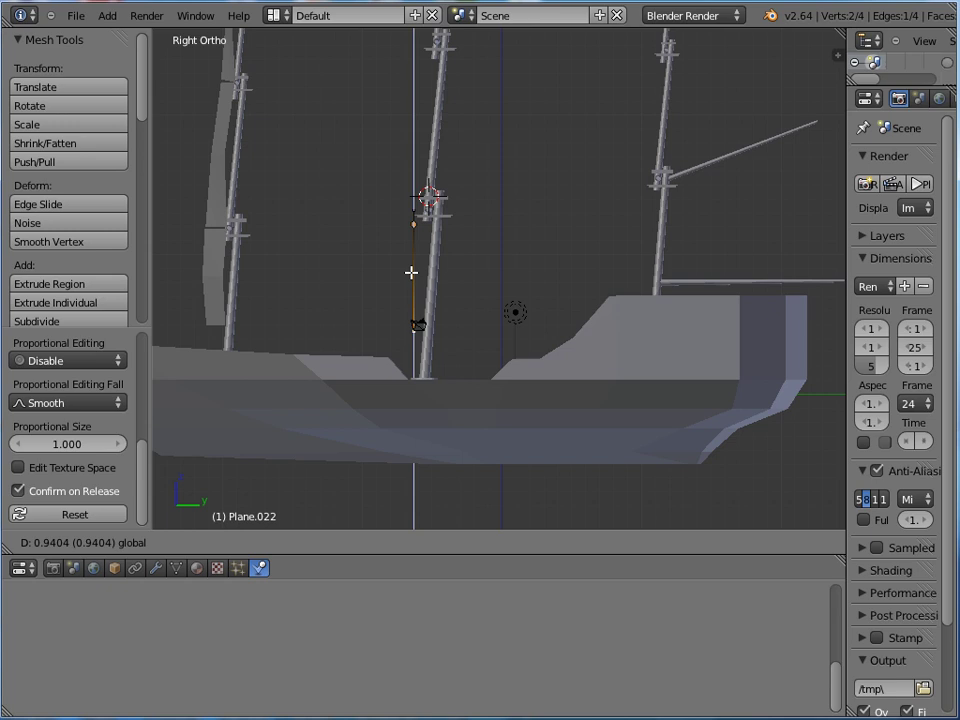
left_click(411, 269)
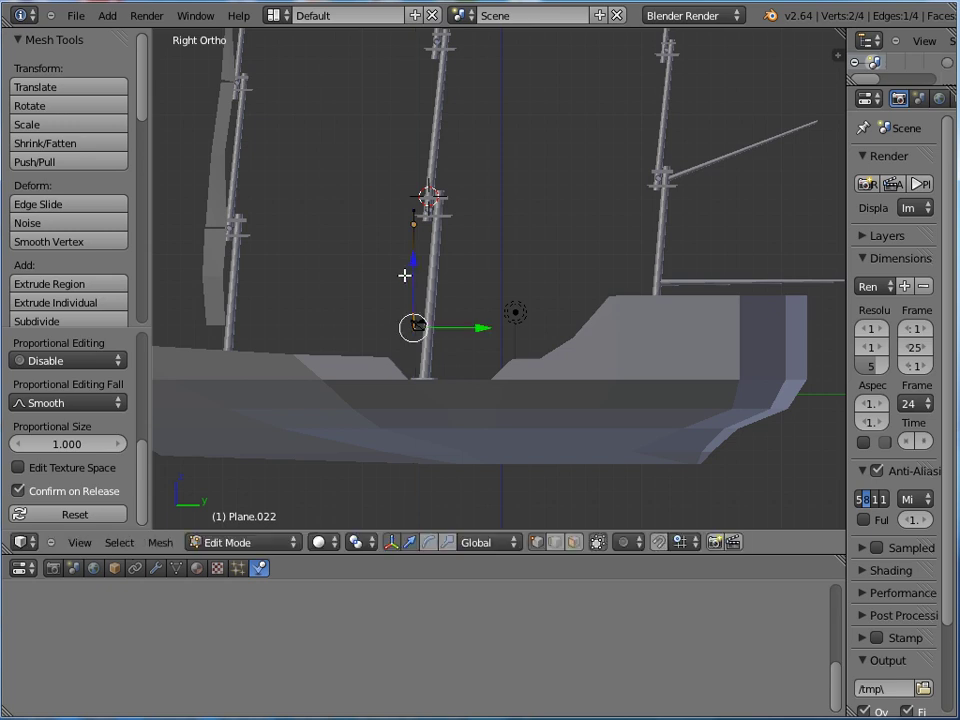
Select all four vertices and shift the plane along X to centre it in front of the middle mast
scroll(400, 280, "up", 2)
middle_click_drag(374, 284, 696, 344)
right_click(651, 198, "shift")
right_click(678, 190, "shift")
middle_click_drag(671, 199, 461, 343, "shift")
scroll(598, 332, "up", 5)
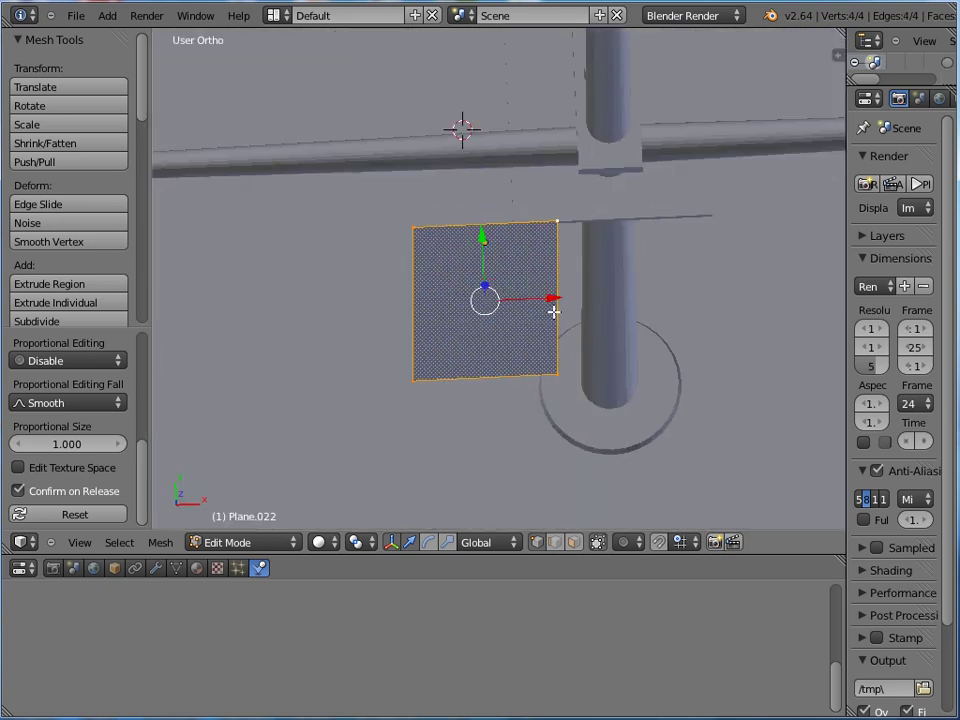
left_click_drag(560, 297, 690, 287)
Stretch one side edge of the plane outward along X to the end of the yard
right_click(550, 226)
right_click(553, 328, "shift")
scroll(581, 289, "down", 4)
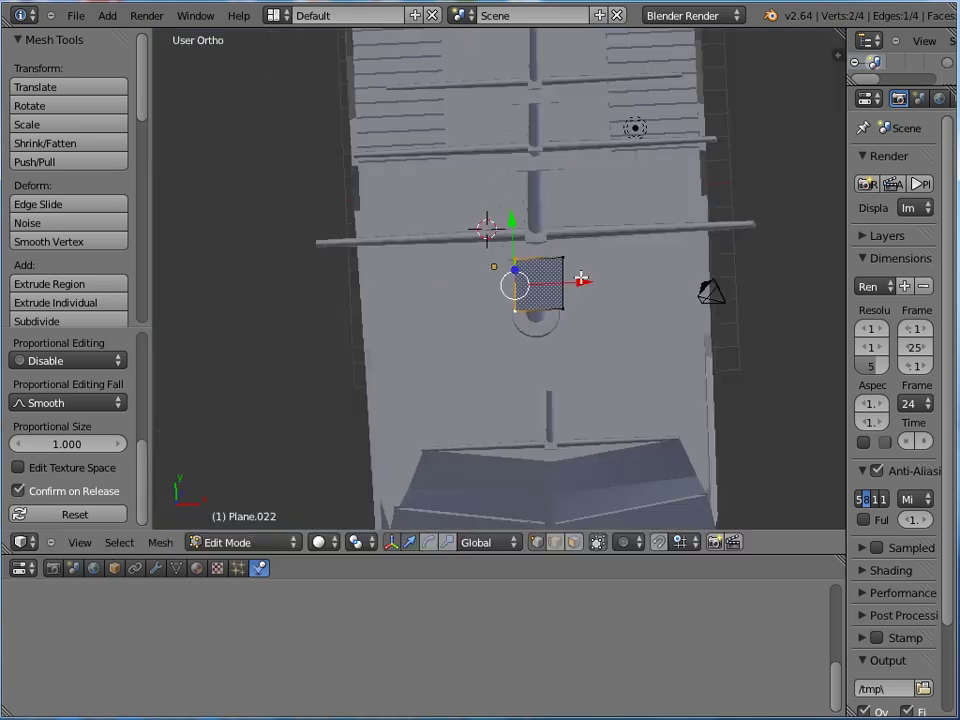
scroll(606, 286, "up", 1)
left_click_drag(606, 286, 311, 287)
middle_click_drag(311, 287, 488, 258)
Stretch the opposite side edge along X so the plane spans the full width of the yard
scroll(488, 258, "up", 2)
right_click(501, 245)
right_click(508, 361, "shift")
middle_click_drag(495, 350, 628, 326)
left_click_drag(587, 330, 751, 350)
scroll(705, 343, "up", 1)
middle_click_drag(695, 342, 577, 292)
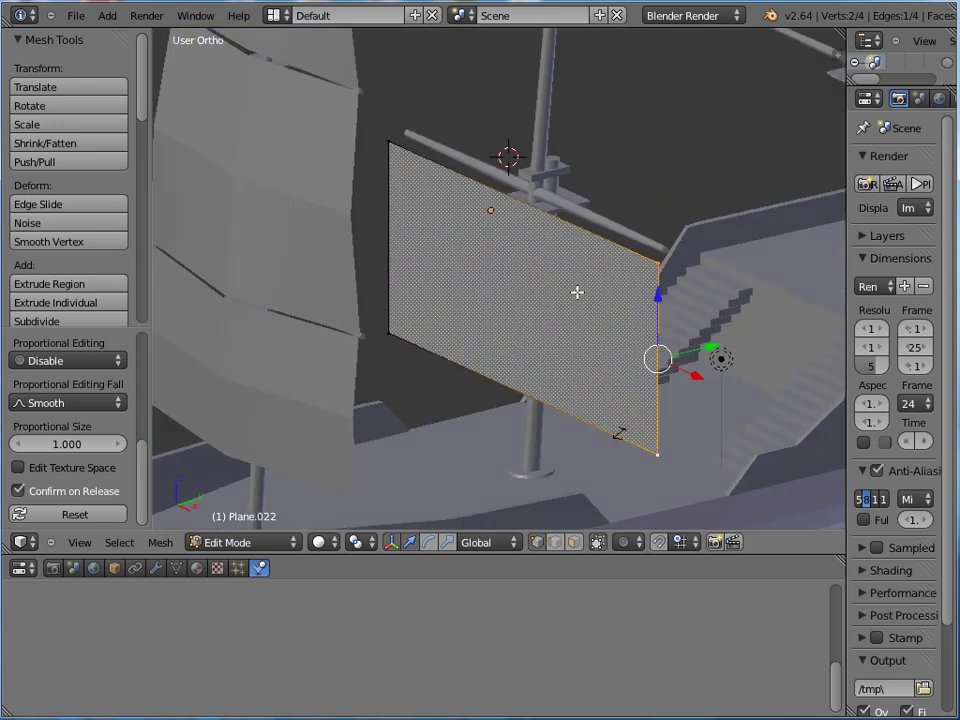
Adjust the plane's corner vertices vertically along Z to fit the sail under the yard
right_click(397, 139, "shift")
middle_click_drag(434, 160, 546, 212)
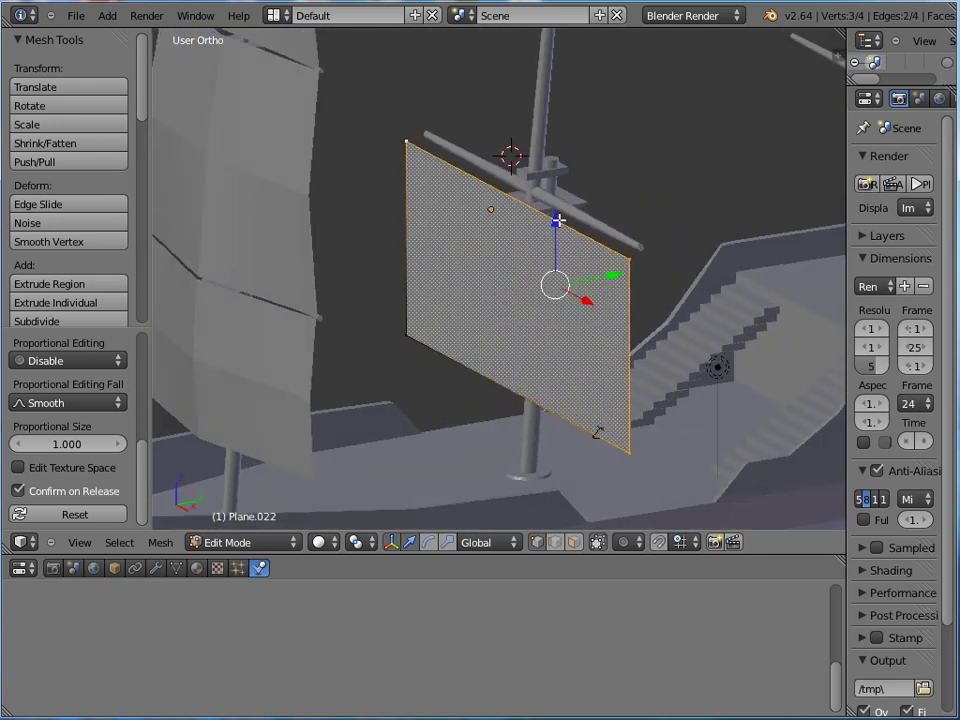
key("g")
key("z")
left_click_drag(569, 212, 569, 212)
right_click(414, 326, "shift")
middle_click_drag(512, 289, 634, 298)
right_click(620, 273, "shift")
Select the whole plane and subdivide it once
key("a")
key("a")
key("w")
left_click(605, 244)
Select the sail's two top corner vertices and move them along Y toward the yard
right_click(632, 261)
right_click(428, 126, "shift")
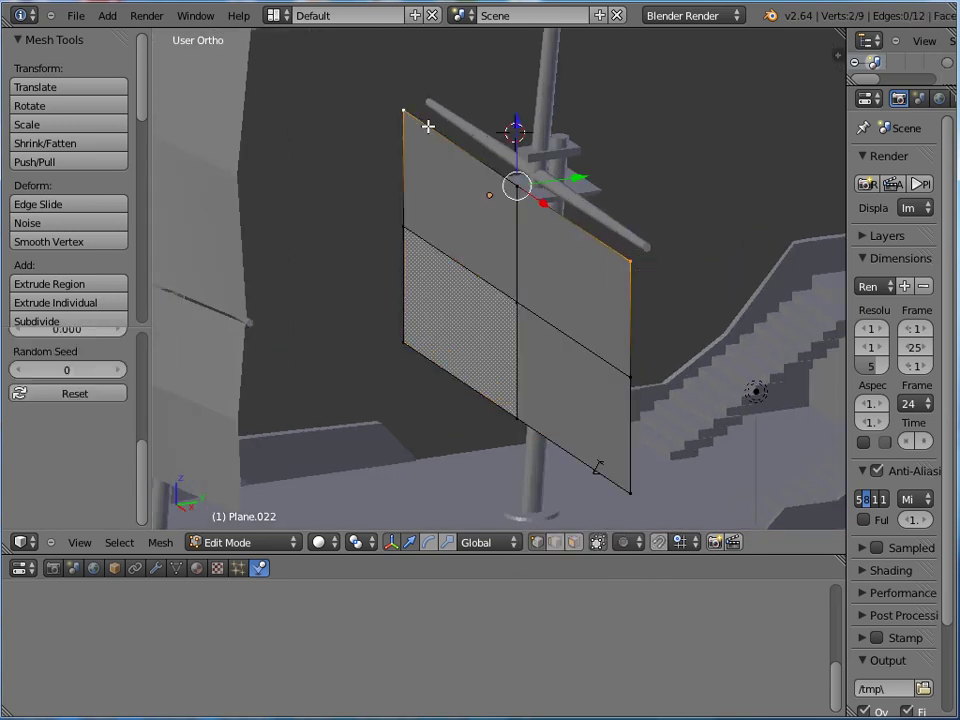
key("g")
key("y")
left_click(573, 187)
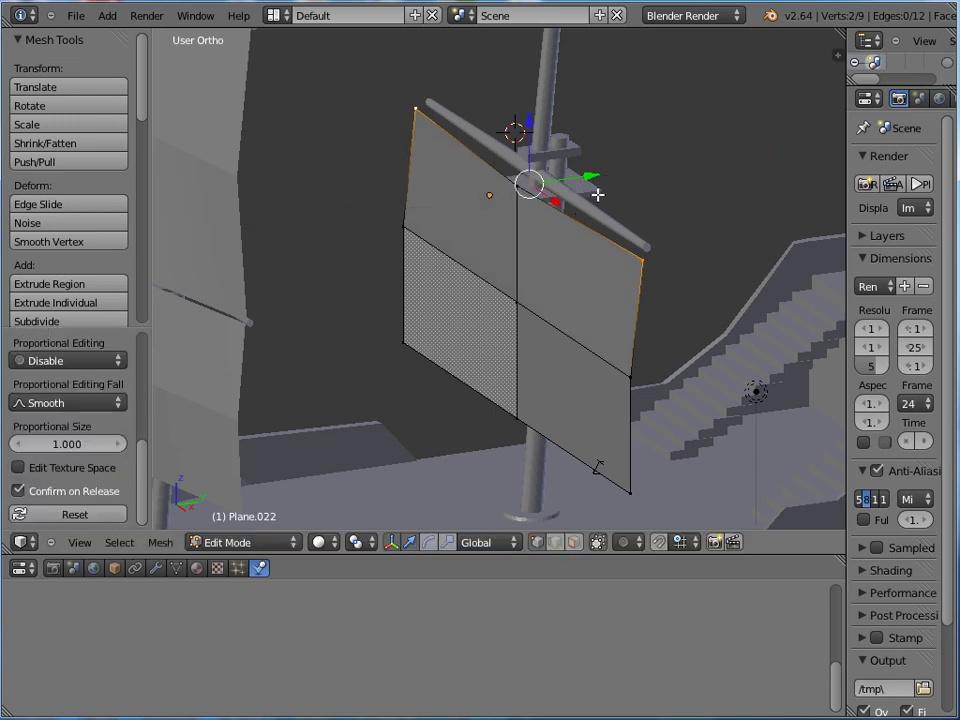
key("g")
key("y")
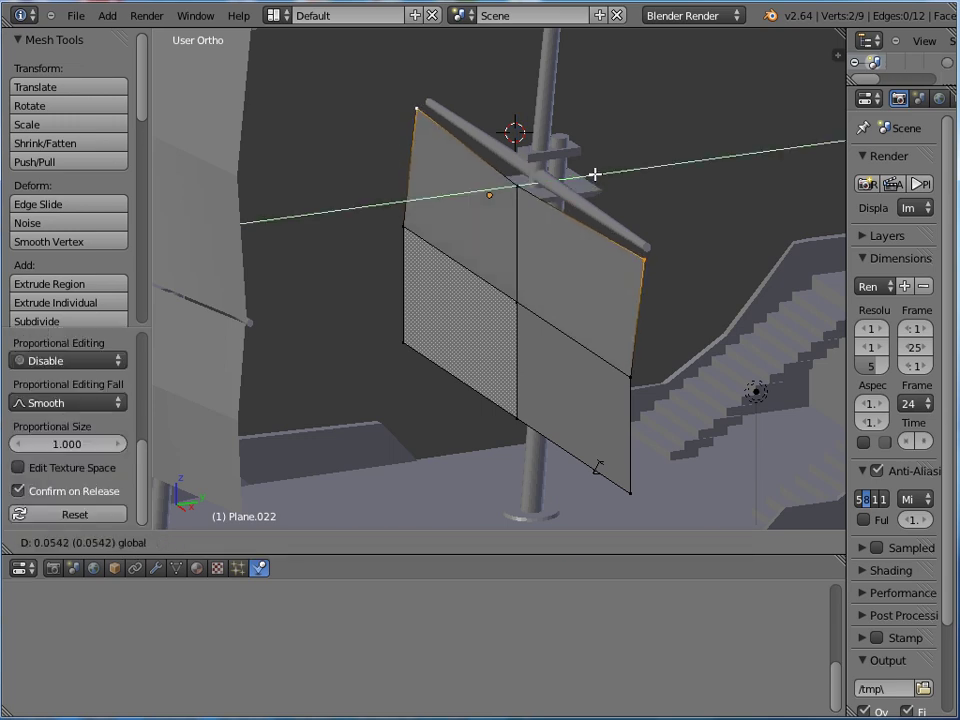
left_click(594, 174)
Raise the two top corner vertices slightly along Z and move them about 0.32 further along Y to meet the yard
key("g")
key("z")
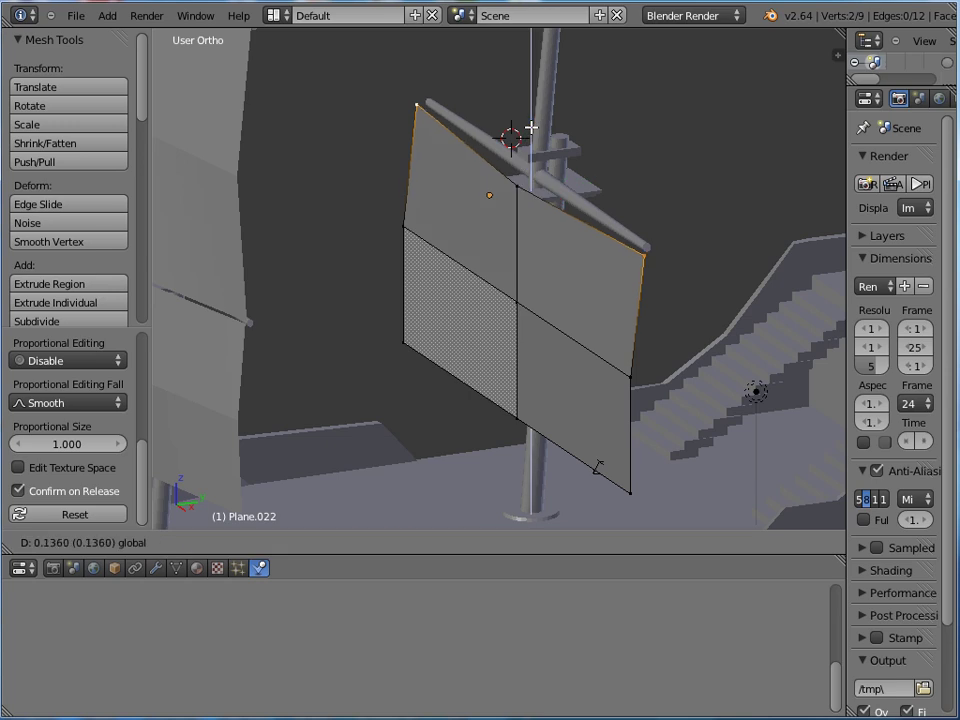
left_click(532, 122)
middle_click_drag(532, 122, 569, 141)
key("g")
key("y")
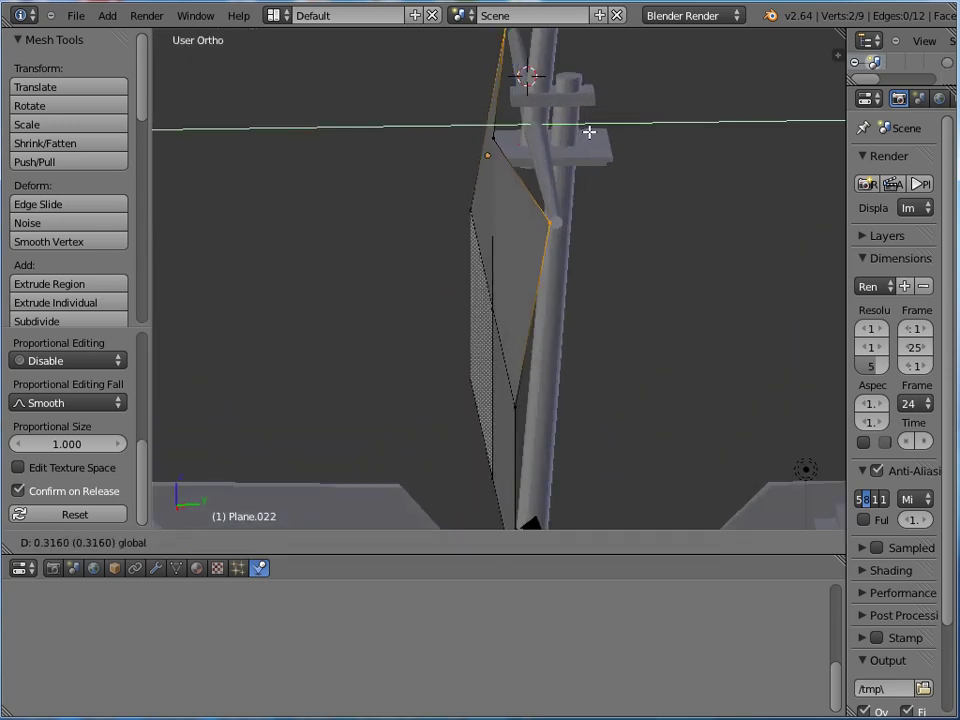
left_click(589, 131)
Move the top middle vertex slightly back along Y and push the sail's centre vertex forward along Y
right_click(537, 152)
key("g")
key("y")
left_click(566, 137)
right_click(490, 308)
key("g")
key("y")
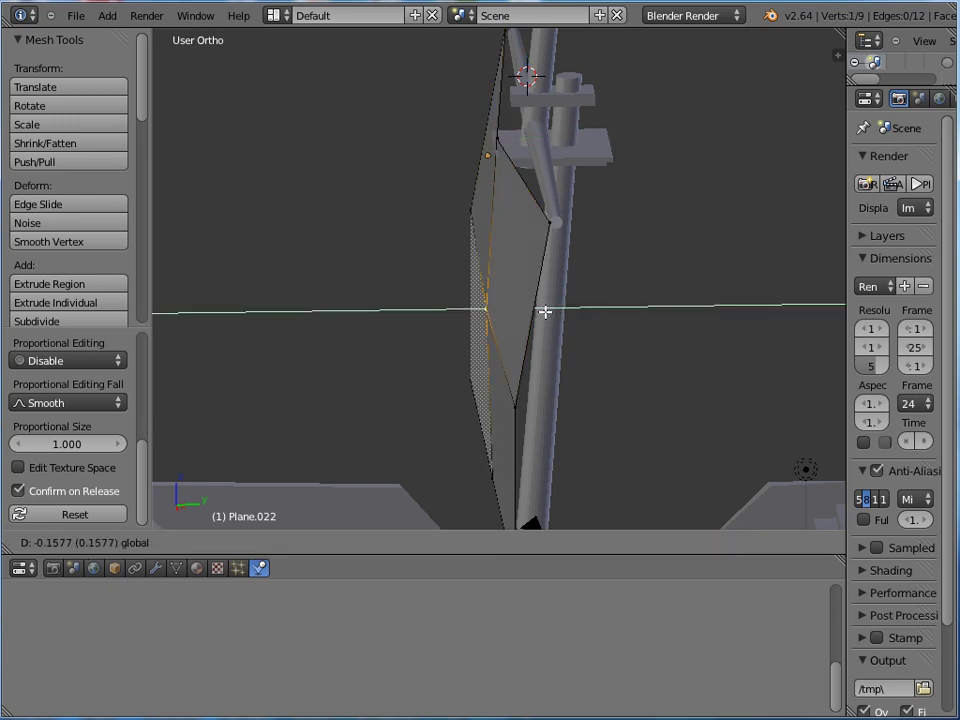
left_click(536, 310)
Shift the sail's lower-edge vertex selection along Y to shape its bottom
middle_click_drag(547, 321, 542, 420)
scroll(489, 266, "down", 4)
right_click(458, 395, "shift")
middle_click_drag(540, 373, 268, 212)
key("g")
key("y")
left_click(560, 408)
Pull the top, middle and bottom vertices of the sail's overhanging side inward along X to line up with the yard's end
right_click(303, 221)
right_click(651, 120, "shift")
middle_click_drag(651, 120, 530, 241)
right_click(243, 238)
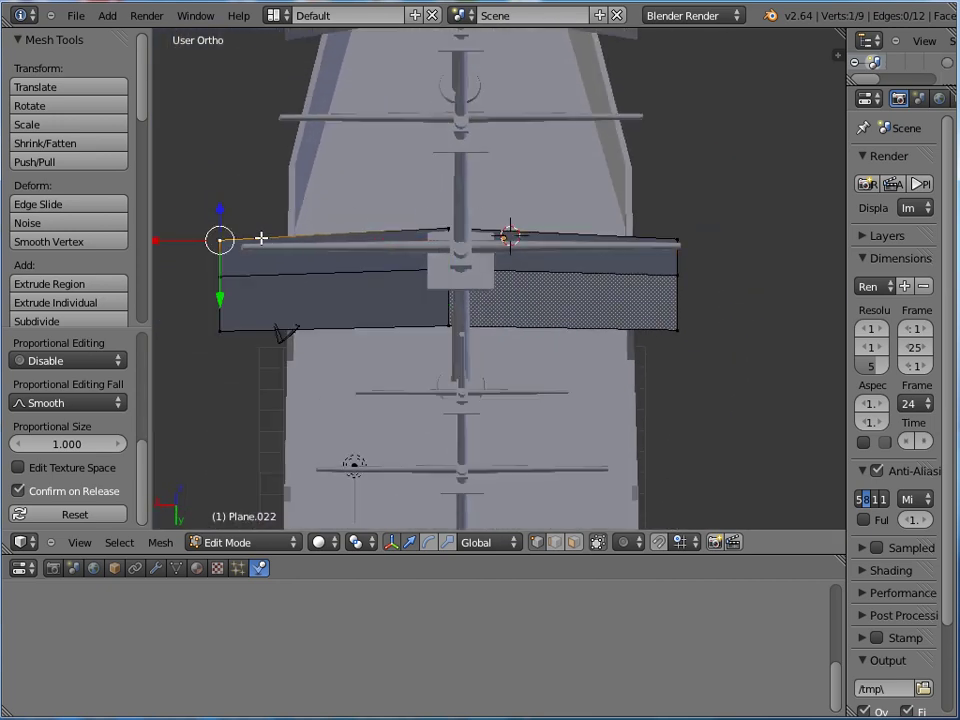
left_click_drag(158, 240, 185, 240)
middle_click_drag(418, 315, 423, 252)
right_click(221, 287)
right_click(219, 370, "shift")
left_click_drag(164, 329, 188, 329)
middle_click_drag(190, 329, 514, 253)
Push the sail's centre vertex slightly further forward along Y to deepen the belly
right_click(510, 252)
left_click_drag(578, 216, 569, 219)
middle_click_drag(651, 279, 543, 233)
left_click_drag(557, 290, 555, 289)
scroll(527, 272, "down", 3)
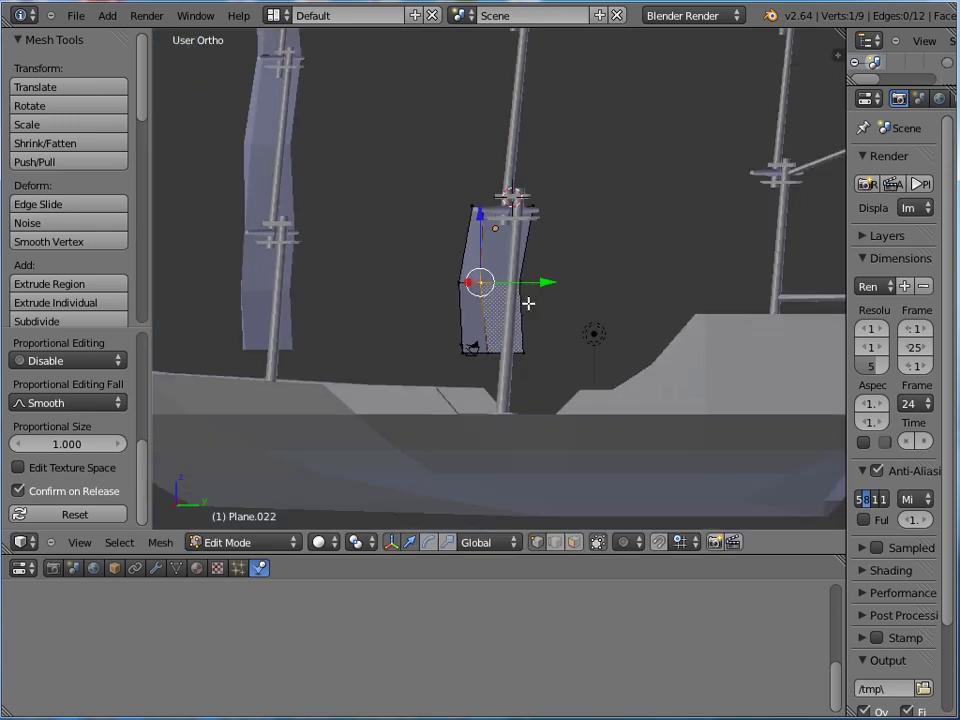
middle_click_drag(541, 300, 525, 279)
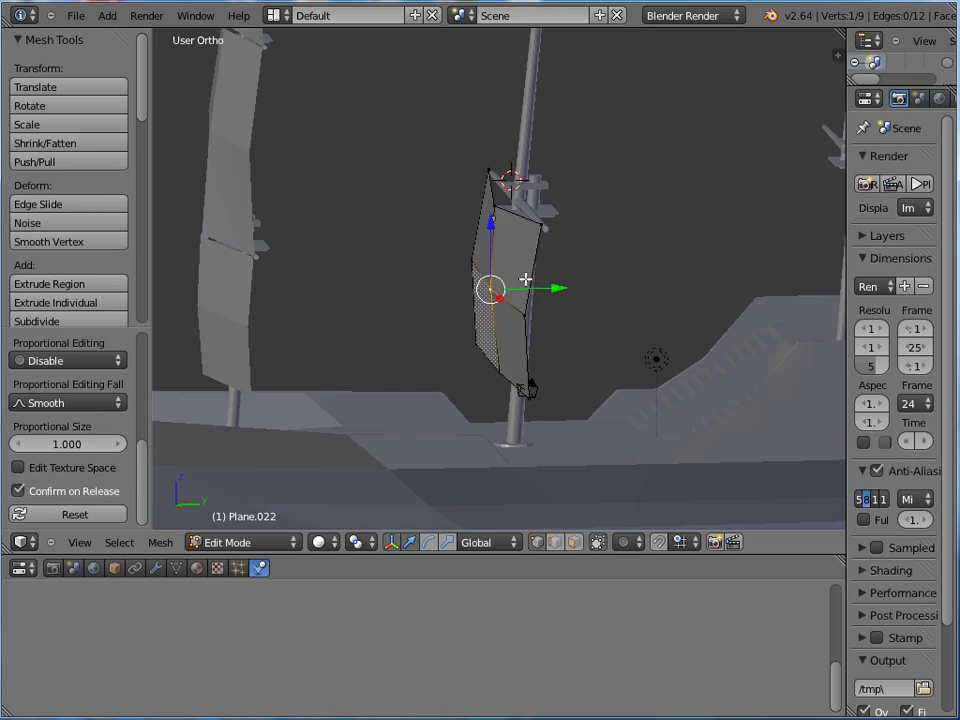
Select the entire sail mesh and subdivide it four times
left_click_drag(563, 291, 545, 350)
middle_click_drag(540, 326, 526, 214)
left_click_drag(519, 177, 519, 175)
middle_click_drag(499, 174, 539, 194)
key("a")
key("w")
left_click(516, 194)
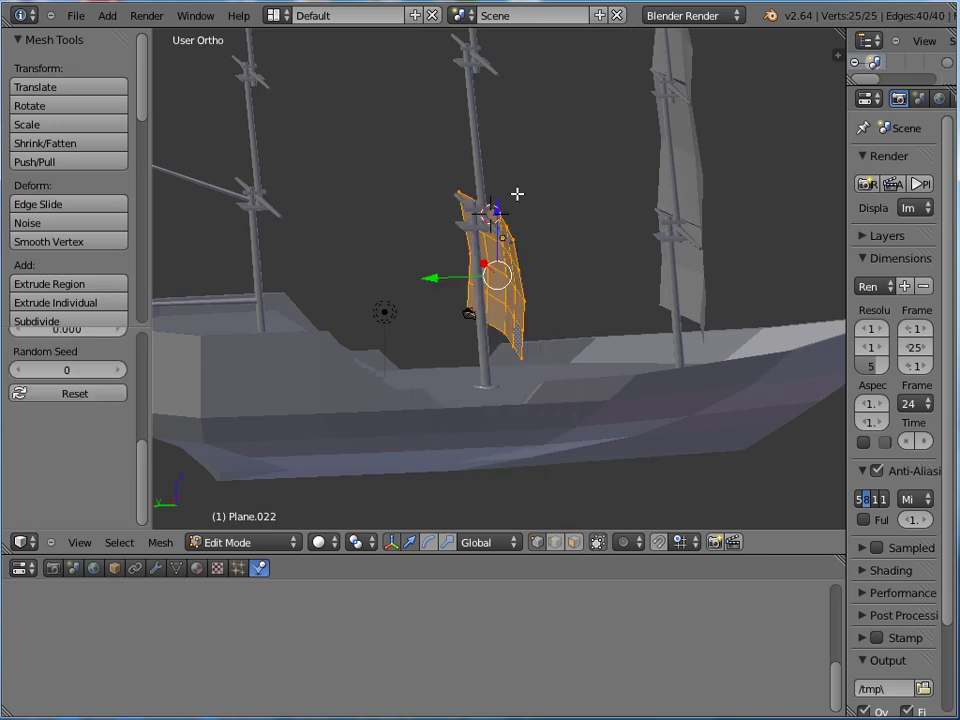
key("w")
left_click(516, 194)
key("w")
left_click(516, 194)
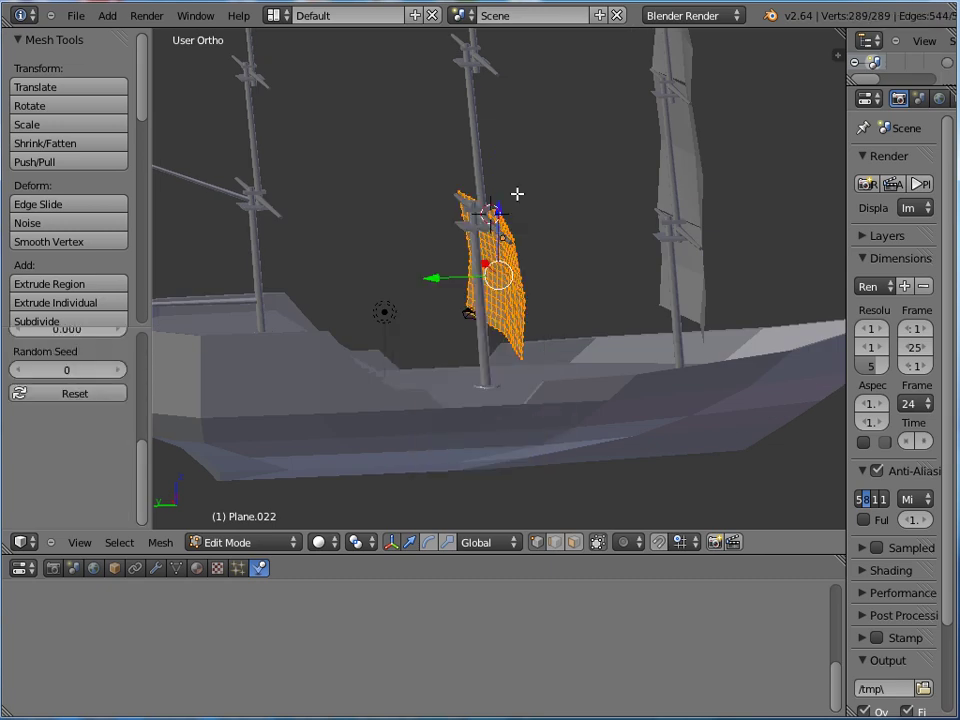
key("w")
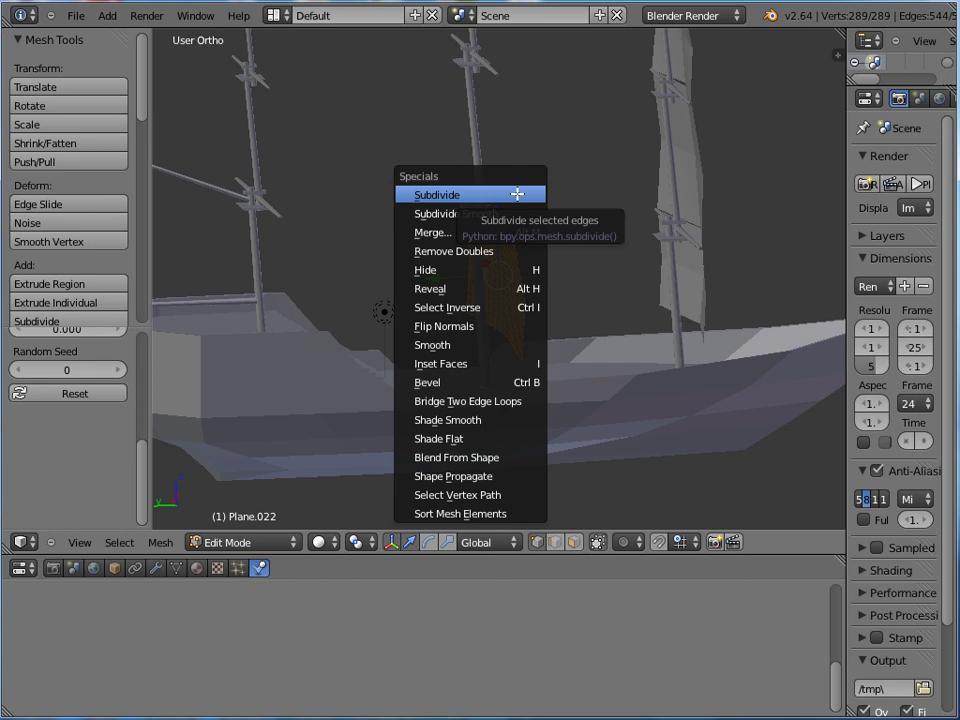
left_click(516, 194)
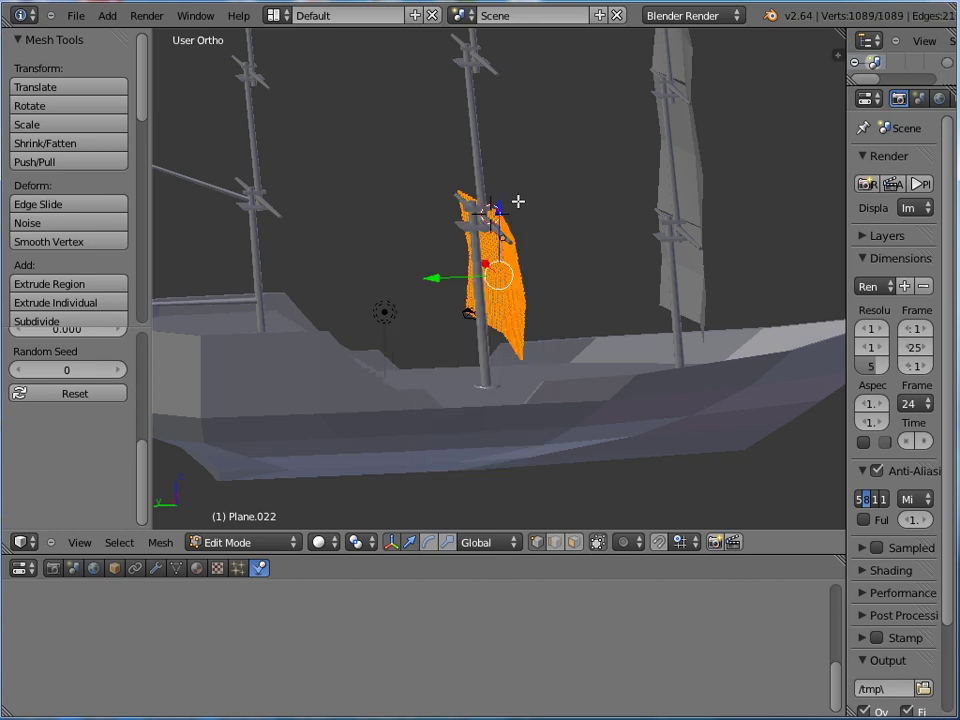
Clear the selection and select only the four corner vertices of the middle mast's sail
middle_click_drag(514, 197, 594, 223)
scroll(594, 223, "up", 2)
middle_click_drag(602, 417, 619, 458)
right_click(618, 440)
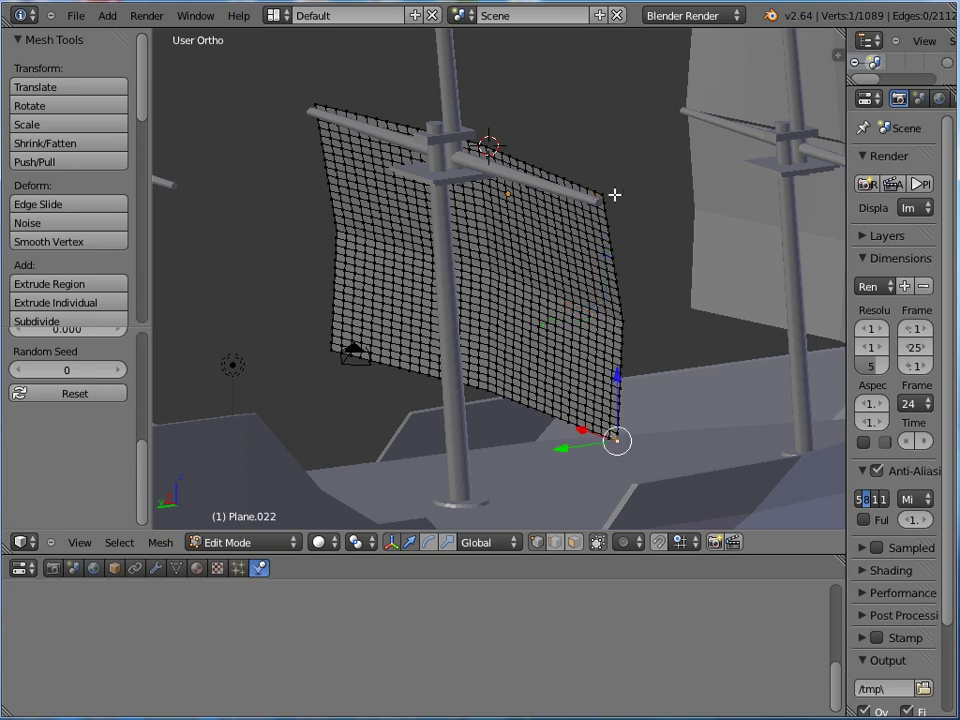
key("a")
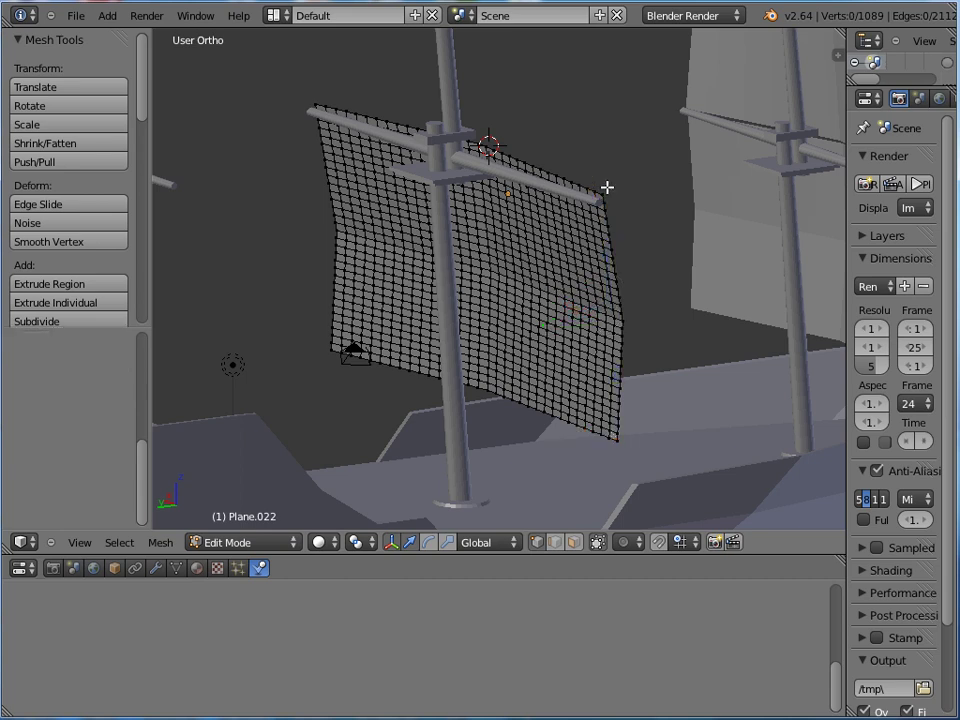
middle_click_drag(381, 336, 335, 453)
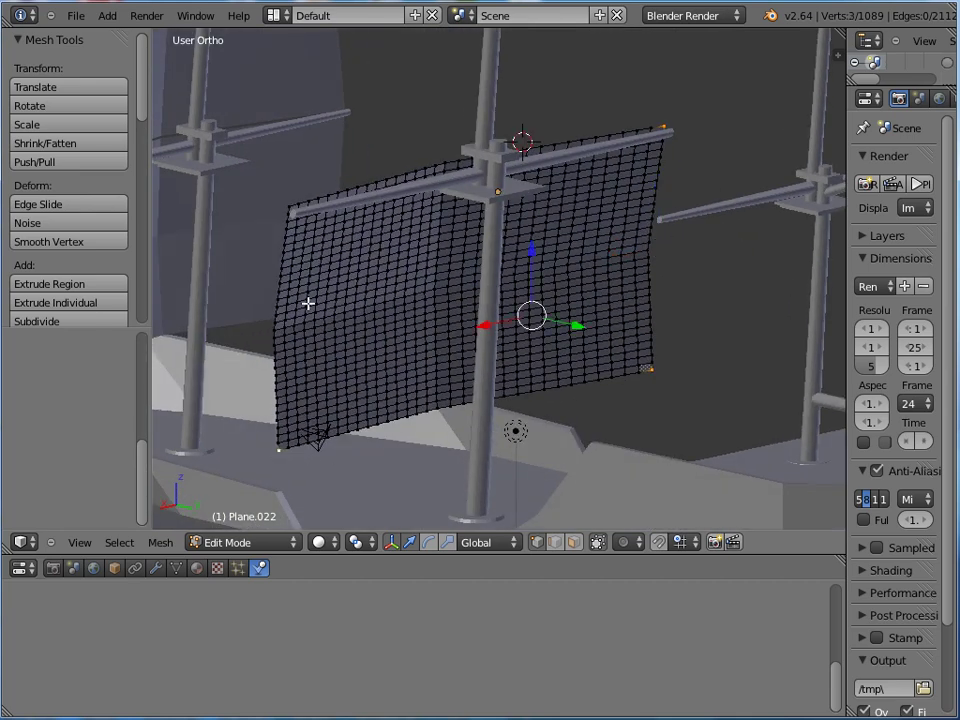
middle_click_drag(297, 188, 536, 258)
Create a vertex group named Group4 for the sail's four selected corner vertices
left_click(176, 568)
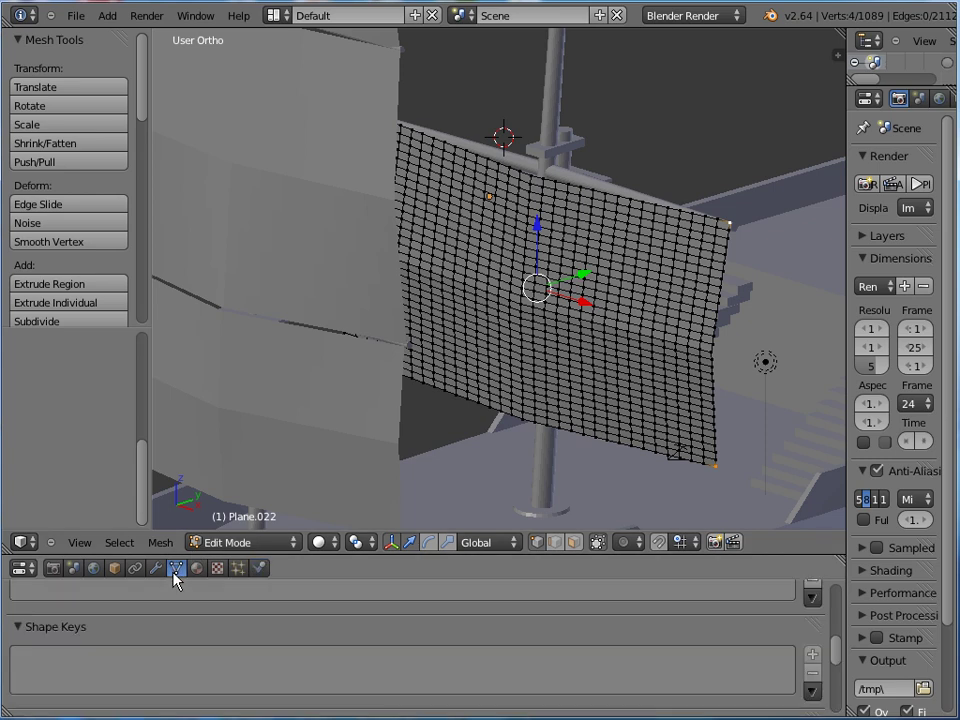
scroll(208, 626, "up", 4)
left_click(812, 672)
scroll(634, 647, "down", 4)
left_click(380, 672)
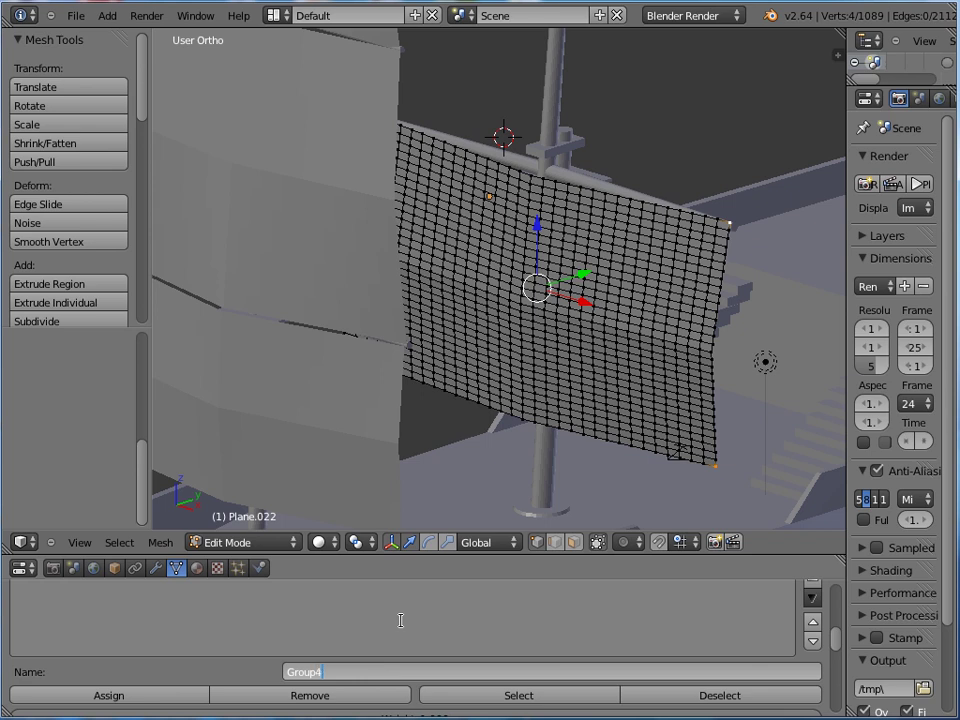
key("Return")
Enable Cloth physics on the middle mast's sail and set its air damping to 10
left_click(258, 570)
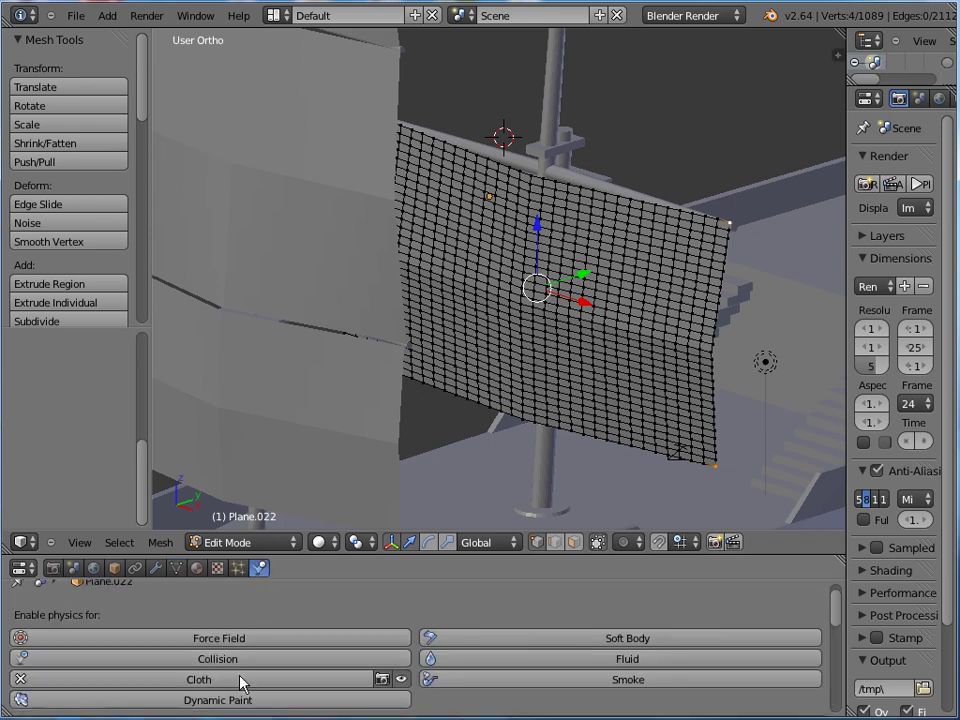
left_click(242, 681)
scroll(332, 677, "down", 4)
left_click_drag(453, 648, 752, 657)
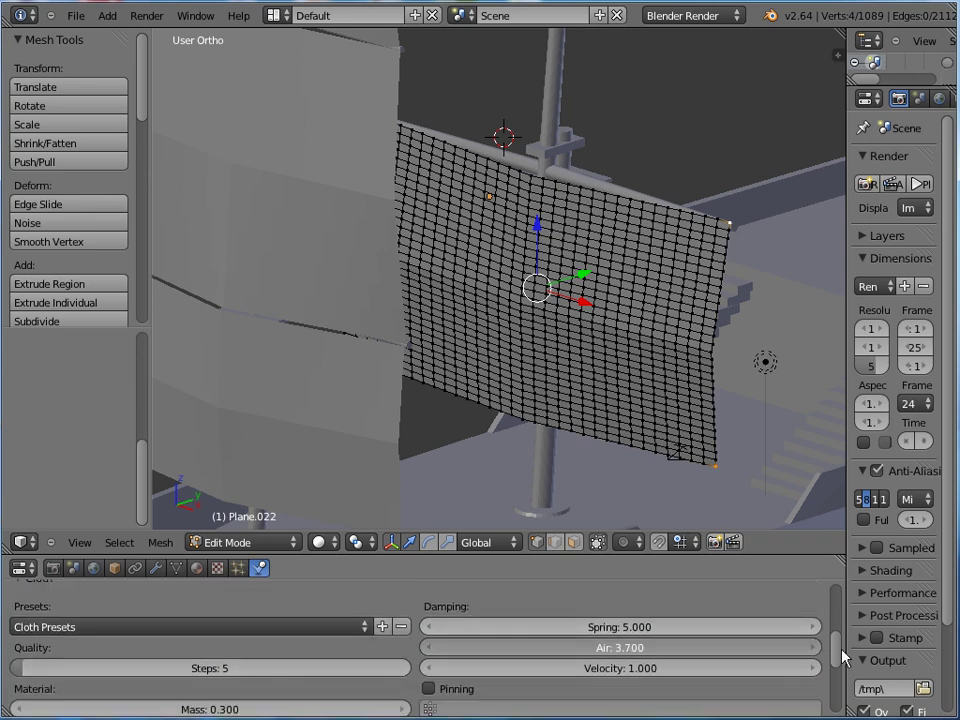
Turn on cloth pinning for the sail using the Group4 vertex group
left_click(440, 688)
scroll(473, 656, "down", 2)
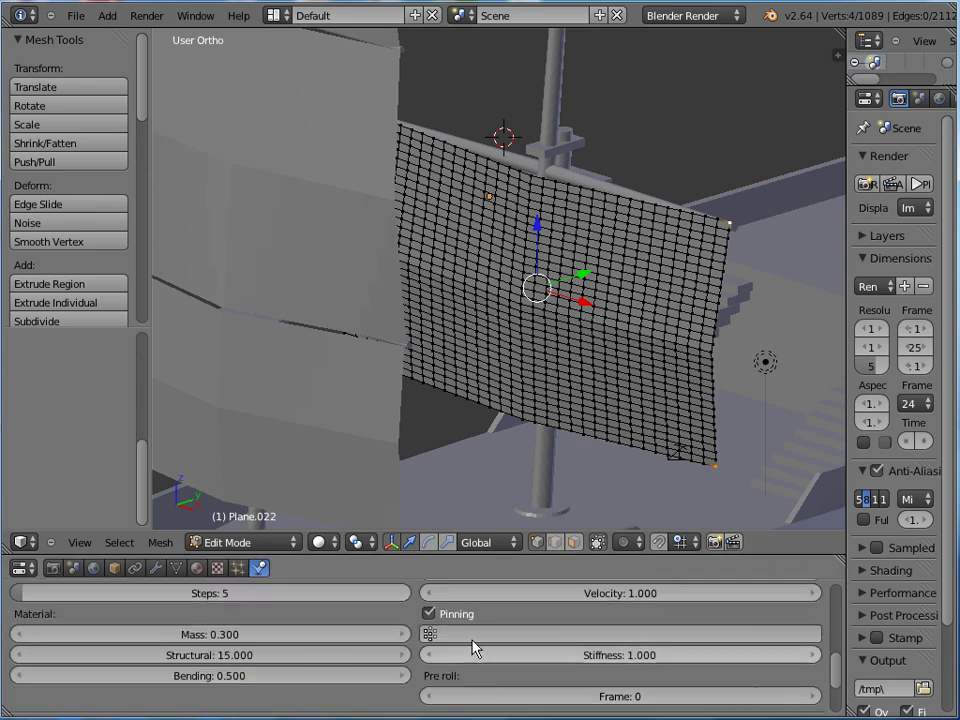
left_click(469, 635)
left_click(452, 441)
scroll(388, 634, "up", 1)
scroll(619, 358, "down", 5)
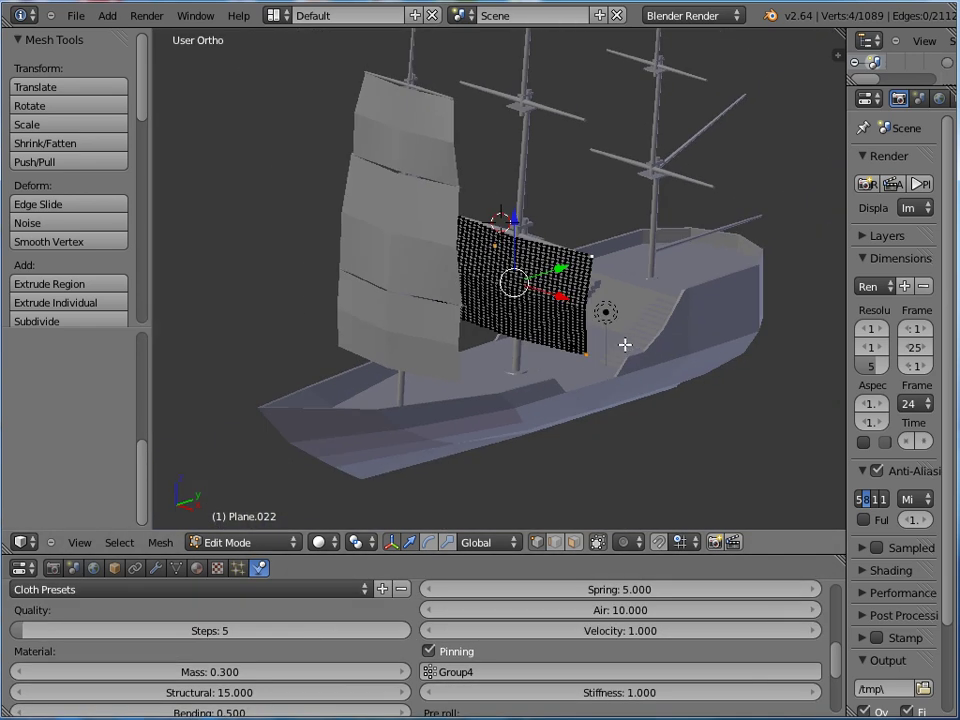
Finish editing the middle mast's lowest sail, clear the selection and add a new plane for the next sail up
key("Tab")
key("a")
middle_click_drag(634, 339, 414, 244)
scroll(437, 230, "down", 2)
scroll(504, 240, "up", 4)
middle_click_drag(506, 268, 540, 268)
scroll(540, 339, "up", 1)
middle_click_drag(540, 339, 587, 300)
left_click(108, 16)
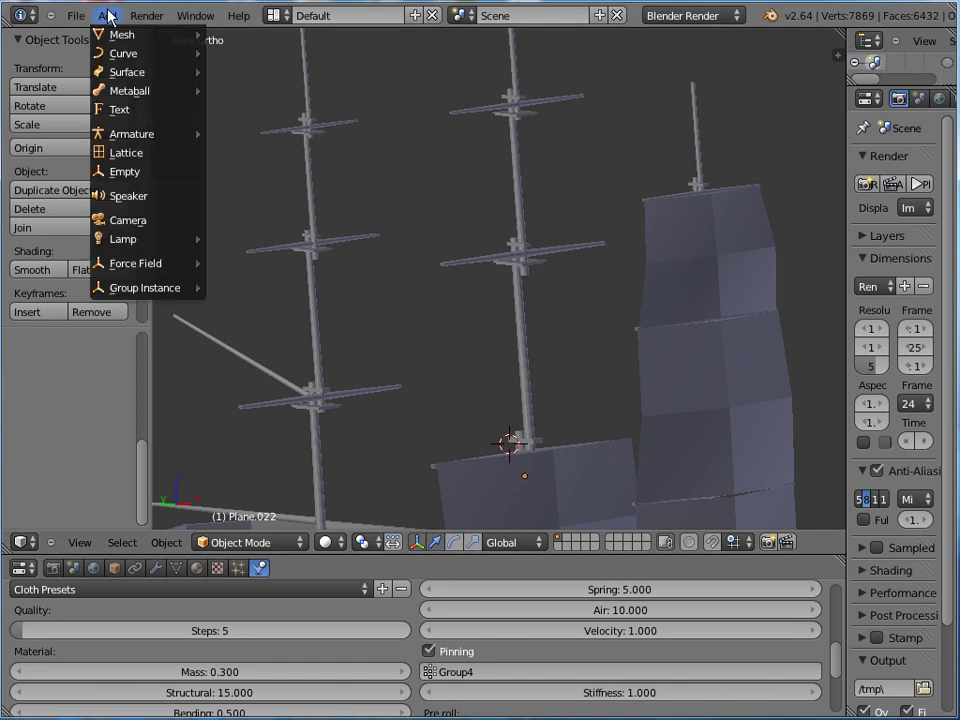
mouse_move(150, 36)
left_click(234, 33)
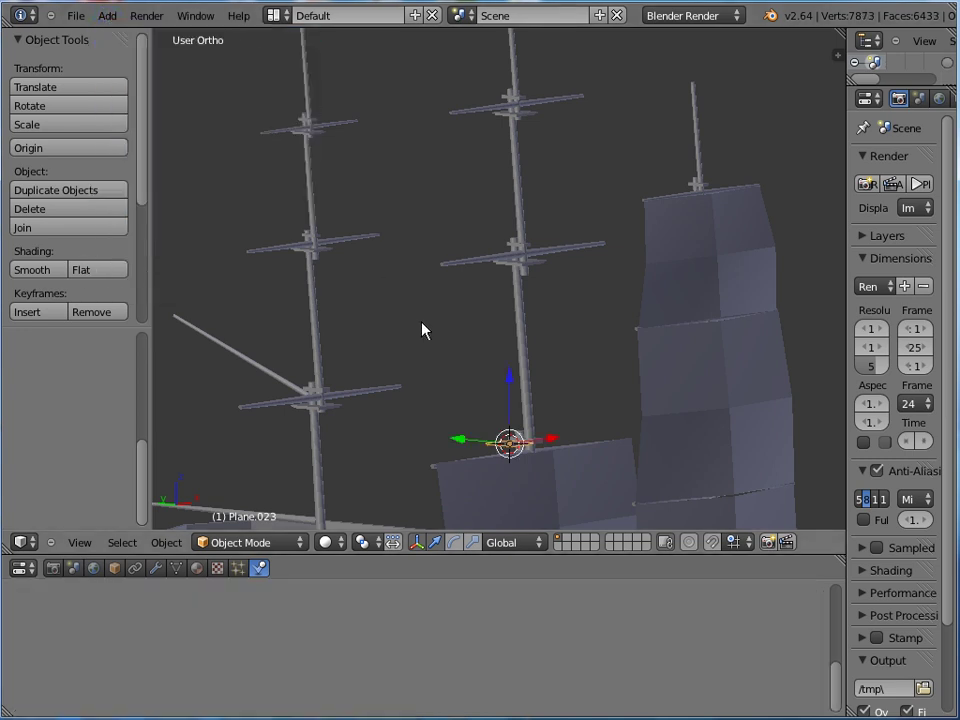
Raise the new plane toward the middle mast's second yard, place it in front of the mast and rotate it upright about 90 degrees
key("KP_1")
key("KP_3")
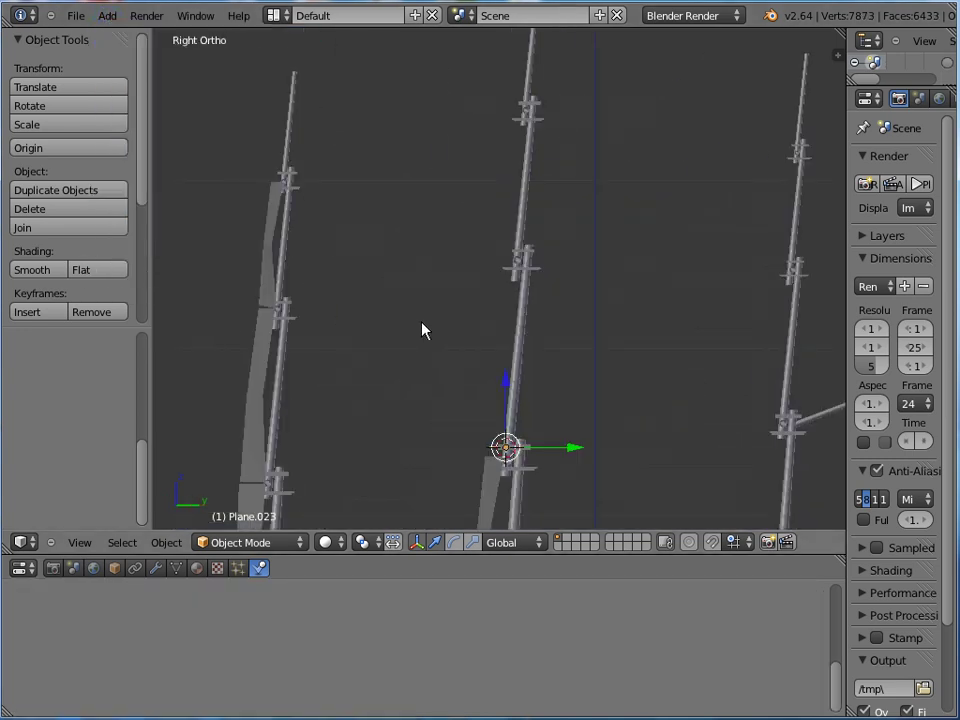
scroll(430, 316, "up", 2)
left_click_drag(518, 458, 532, 240)
left_click_drag(572, 303, 557, 300)
key("r")
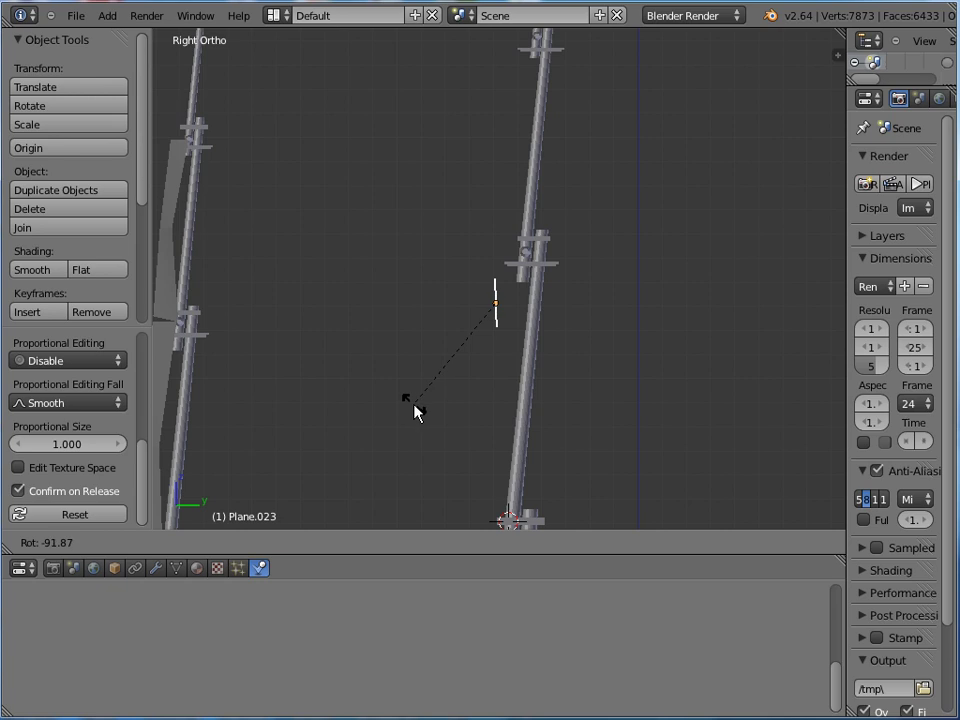
left_click(411, 407)
middle_click_drag(411, 407, 645, 358)
Stretch the upright plane's two bottom vertices down and out to the middle mast's lower yard
scroll(630, 345, "up", 3)
left_click_drag(632, 323, 716, 347)
middle_click_drag(716, 347, 521, 296)
scroll(540, 364, "down", 3)
key("Tab")
right_click(499, 300)
right_click(506, 297)
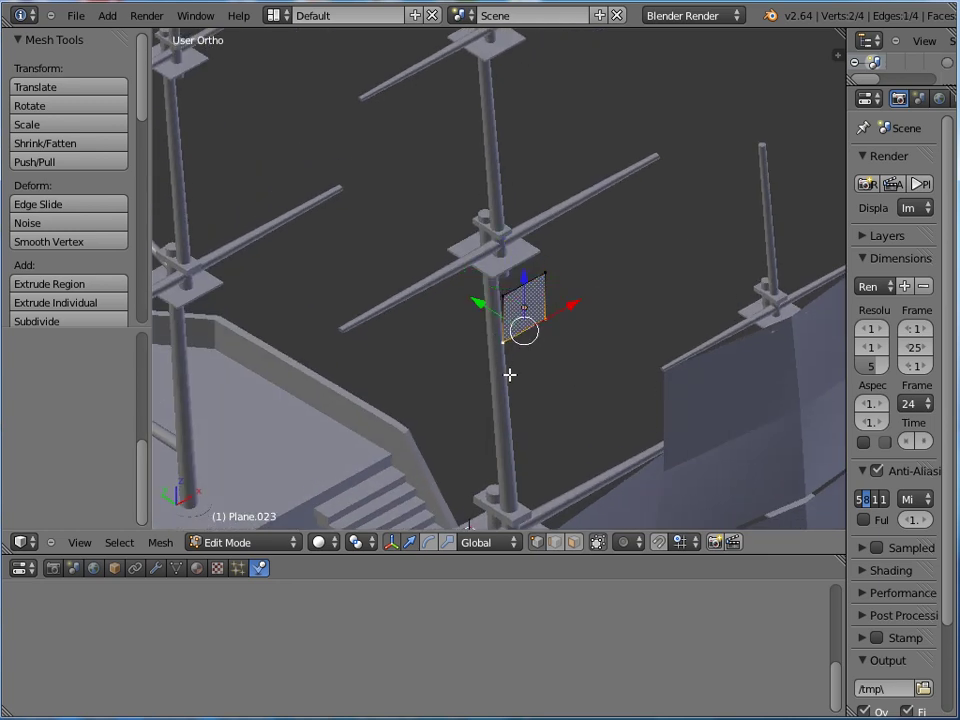
middle_click_drag(503, 362, 591, 246, "shift")
left_click_drag(615, 182, 651, 386)
middle_click_drag(651, 386, 579, 182)
right_click(579, 182)
left_click_drag(590, 127, 600, 88)
scroll(580, 178, "down", 4)
Stretch the plane's two top vertices up and out to the middle mast's second yard
right_click(534, 393)
right_click(542, 220, "shift")
left_click_drag(567, 290, 530, 334)
middle_click_drag(553, 324, 429, 396)
scroll(465, 354, "up", 3)
mouse_move(430, 358)
left_mouse_down()
mouse_move(422, 354)
mouse_move(432, 350)
left_mouse_up()
middle_click_drag(452, 260, 418, 296)
Slide the sail's upper corner on the +X side along X to the end of the second yard
right_click(361, 242)
left_click_drag(443, 228, 480, 212)
middle_click_drag(480, 212, 551, 292)
right_click(580, 443)
right_click(574, 283, "shift")
left_click_drag(621, 381, 790, 388)
middle_click_drag(769, 386, 818, 340)
right_click(760, 242)
key("g")
key("x")
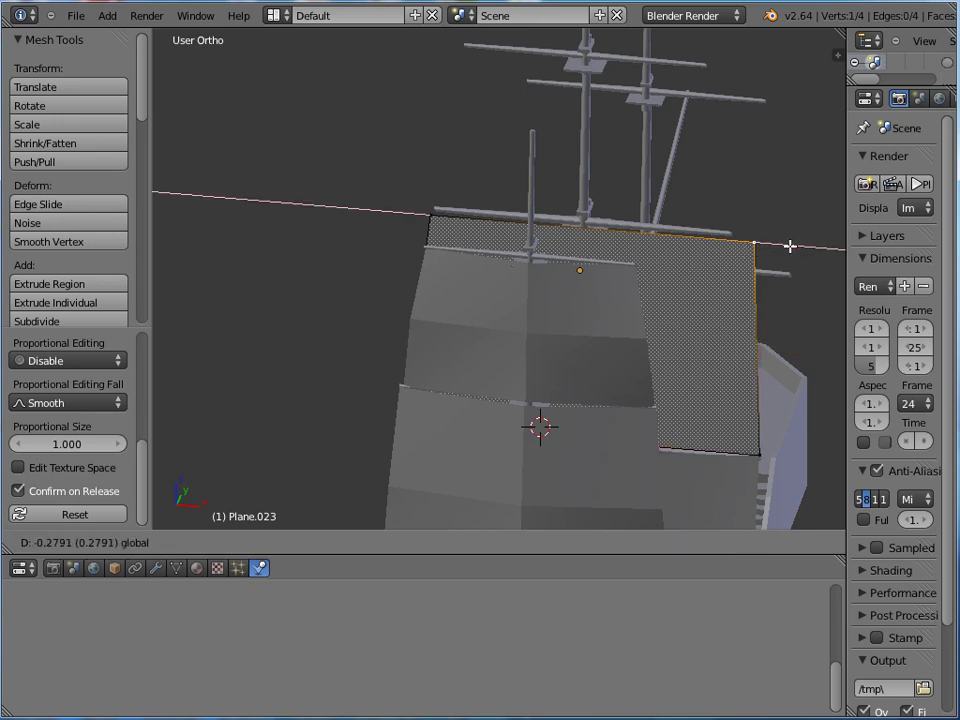
left_click(778, 244)
middle_click_drag(778, 244, 353, 204)
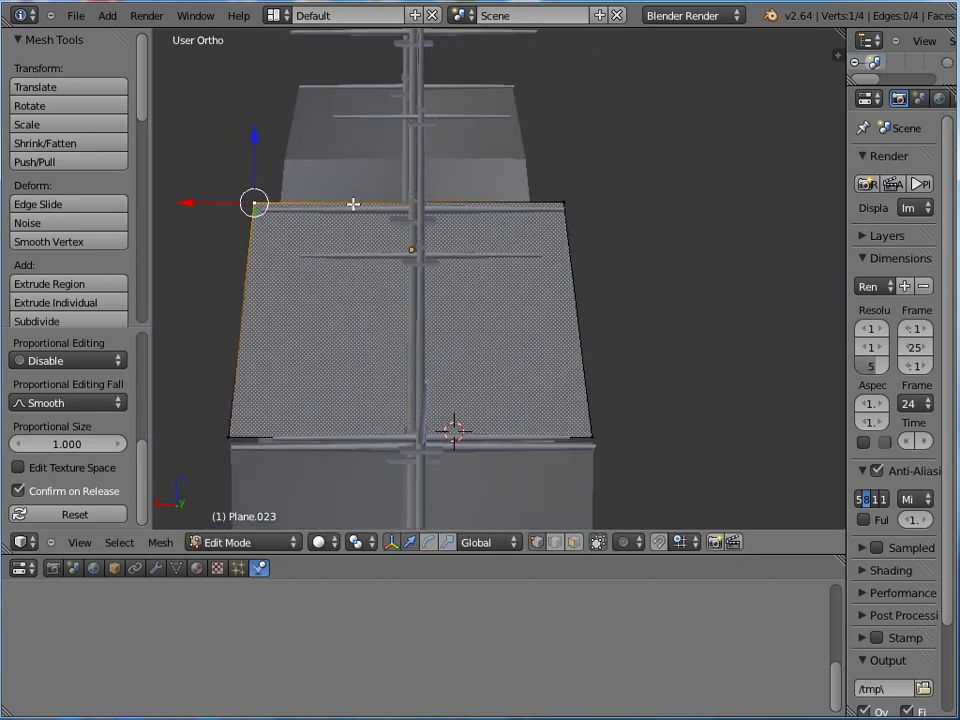
key("g")
key("x")
left_click(221, 204)
Slide the sail's lower corner on the +X side along X to line up with the lower yard's end
middle_click_drag(221, 204, 276, 176)
right_click(215, 432)
key("g")
key("x")
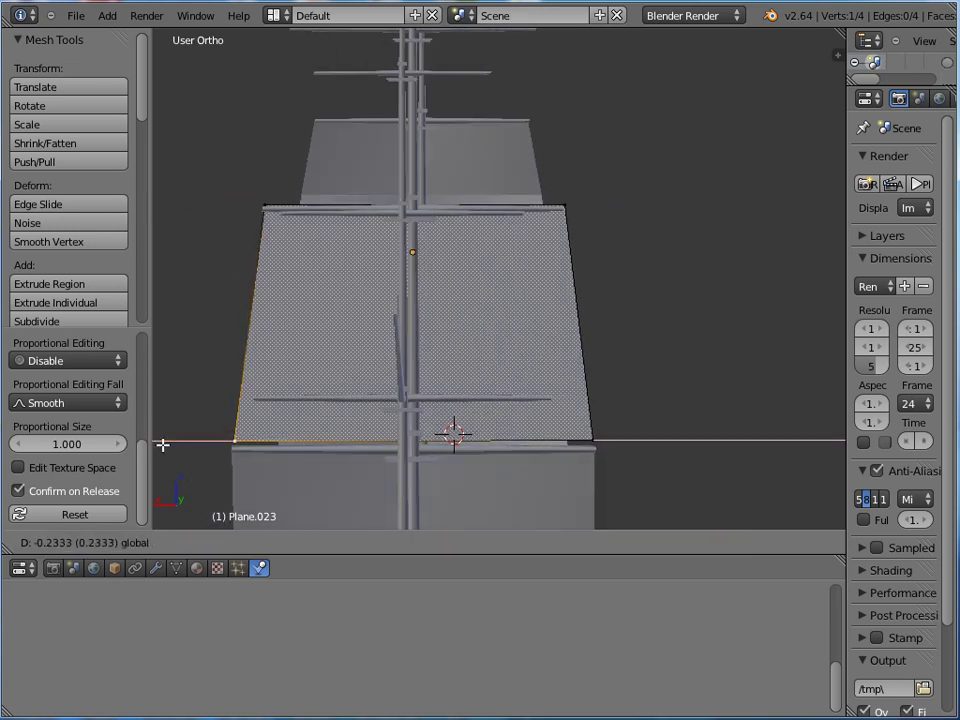
left_click(161, 444)
Select the whole sail plane and subdivide it once
middle_click_drag(161, 444, 242, 375)
middle_click_drag(300, 165, 166, 302)
right_click(190, 297)
key("a")
key("a")
key("w")
left_click(499, 234)
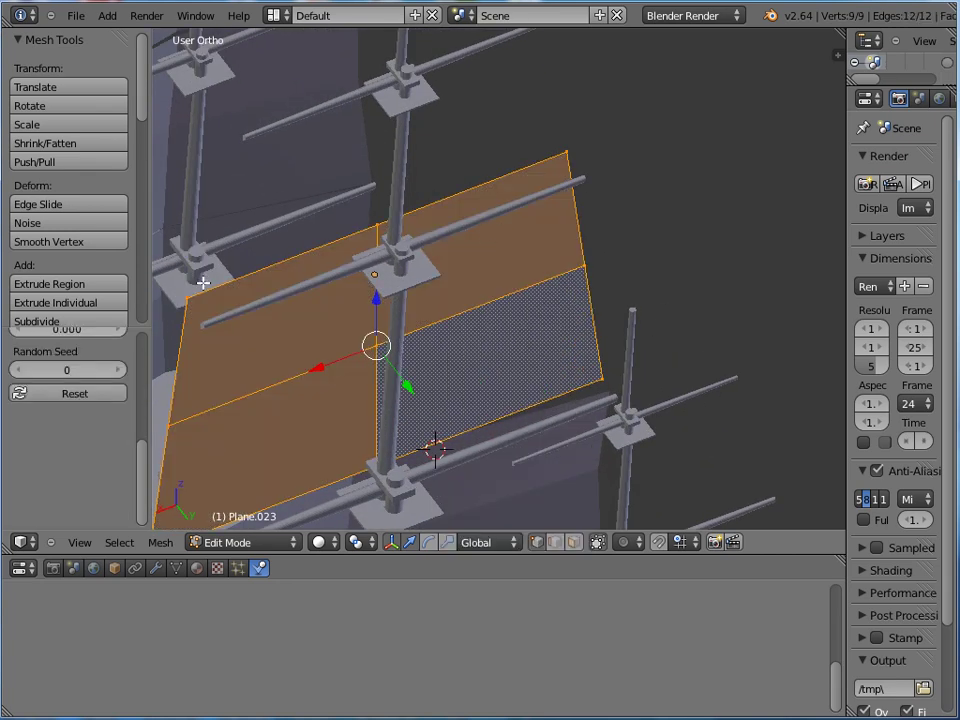
key("ctrl+z")
key("w")
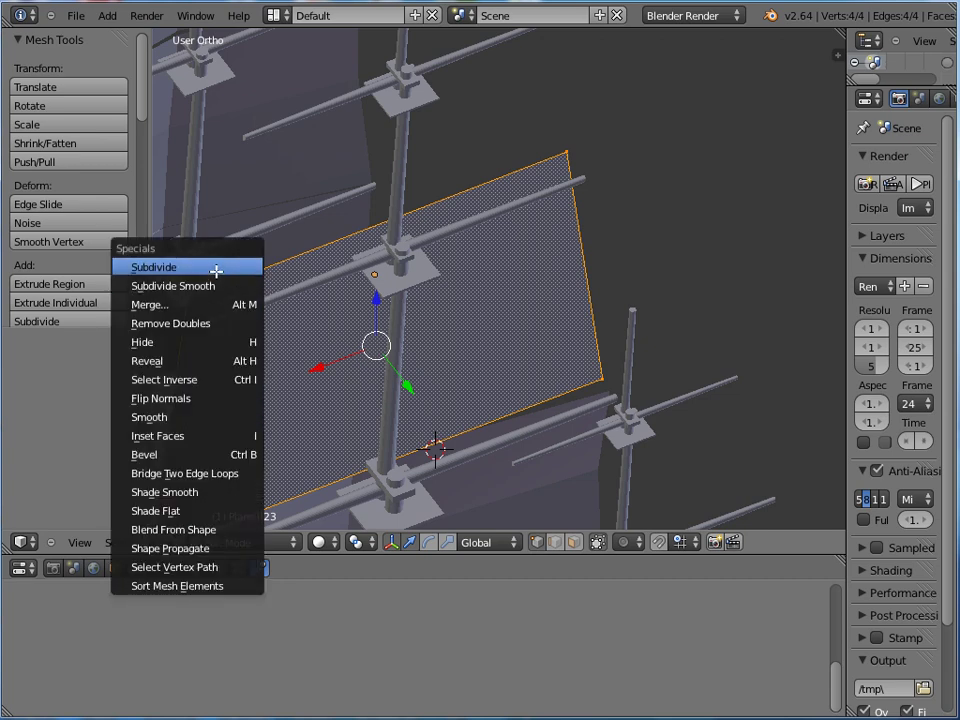
left_click(218, 268)
Select the sail's two top corners and move them along Y onto the second yard
right_click(225, 294)
right_click(545, 156, "shift")
middle_click_drag(492, 184, 573, 184)
left_click_drag(555, 182, 580, 182)
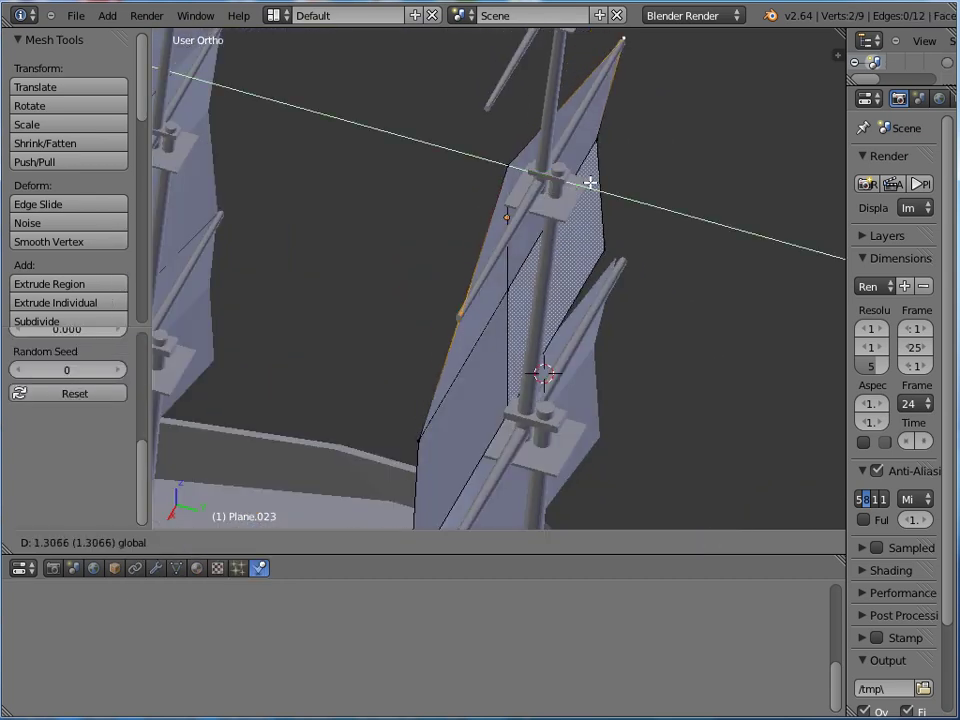
left_click(587, 183)
middle_click_drag(587, 183, 512, 296)
key("g")
key("y")
left_click(568, 133)
Select the sail's two bottom corners and move them along Y back toward the lower yard
right_click(449, 456)
right_click(538, 354, "shift")
middle_click_drag(538, 354, 643, 306)
key("g")
key("y")
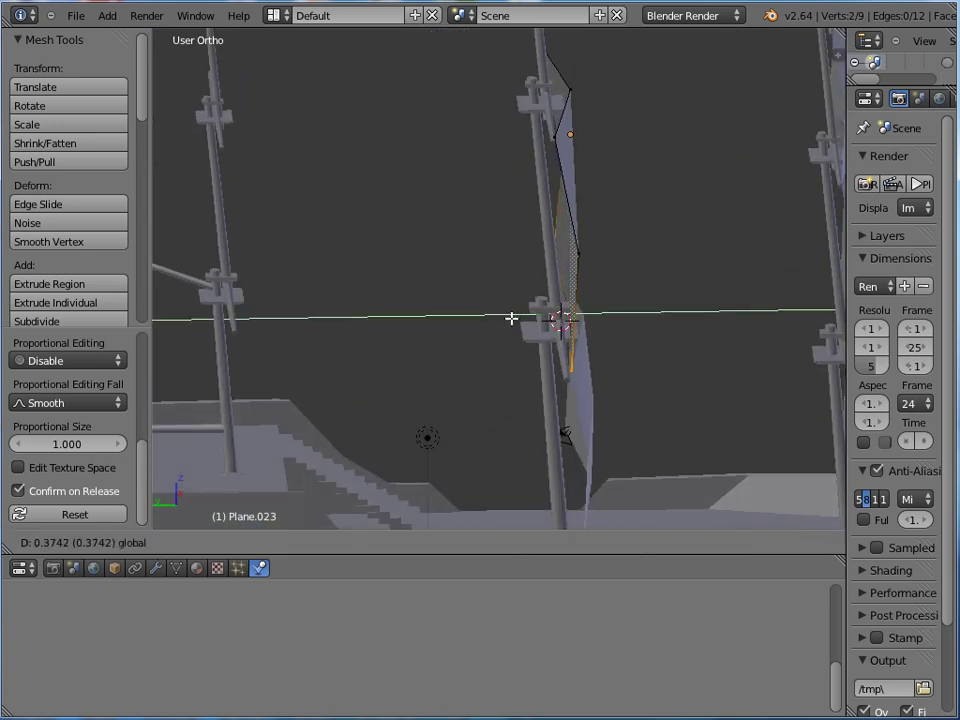
left_click_drag(511, 318, 514, 318)
middle_click_drag(536, 321, 448, 330)
Adjust the vertices on the sail's lower and upper edges to sit against their yards
scroll(626, 331, "up", 3)
left_click_drag(632, 305, 620, 311)
middle_click_drag(620, 311, 662, 288)
left_click_drag(557, 358, 593, 343)
right_click(625, 345)
middle_click_drag(593, 343, 605, 260)
right_click(656, 178)
left_click_drag(589, 155, 601, 152)
middle_click_drag(607, 188, 601, 436, "shift")
middle_click_drag(660, 311, 542, 283)
Select the entire shaped sail and subdivide it four more times into a dense grid
scroll(380, 355, "down", 4)
key("a")
key("a")
key("w")
left_click(540, 400)
key("w")
left_click(540, 283)
key("w")
left_click(540, 283)
key("w")
left_click(540, 283)
Select only the four corner vertices of the middle mast's second sail
right_click(533, 452)
middle_click_drag(533, 452, 681, 382)
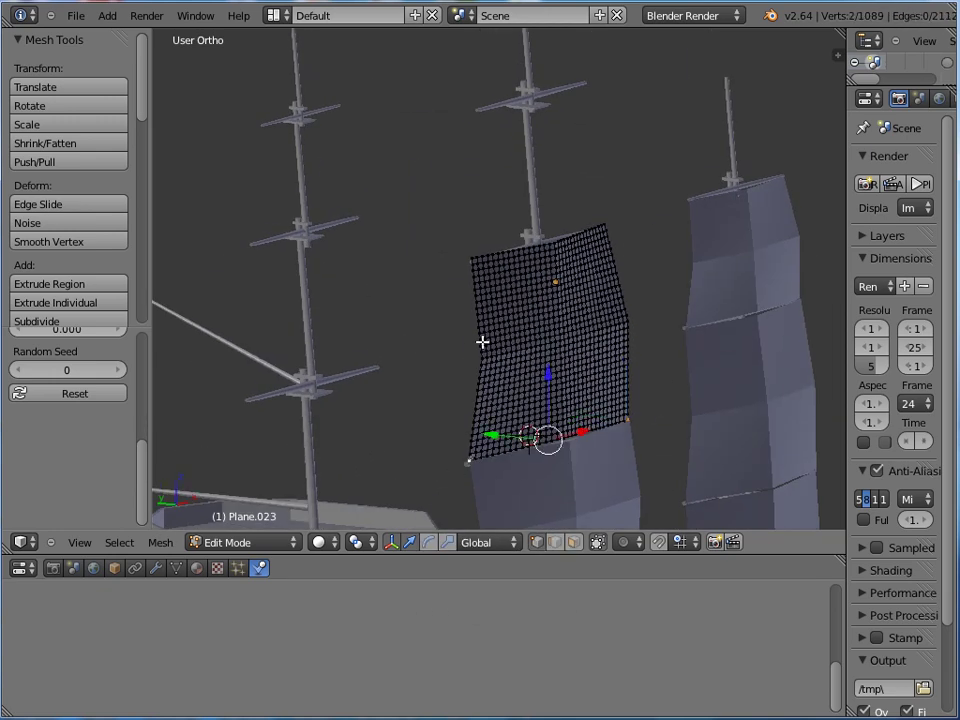
scroll(445, 255, "up", 8)
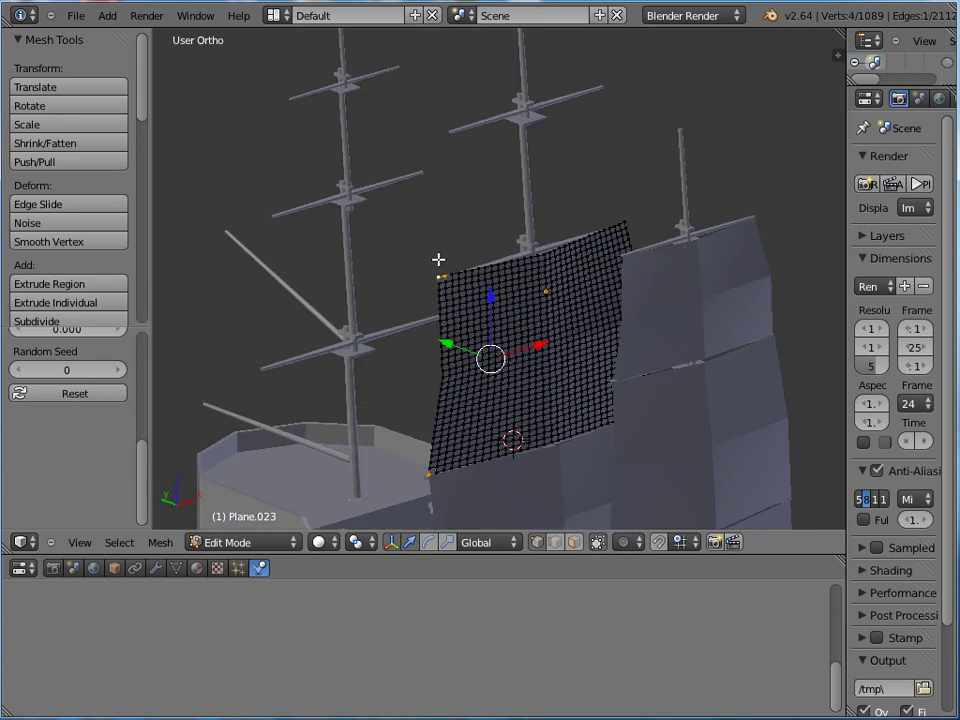
middle_click_drag(521, 190, 614, 162)
scroll(422, 264, "down", 9, "shift")
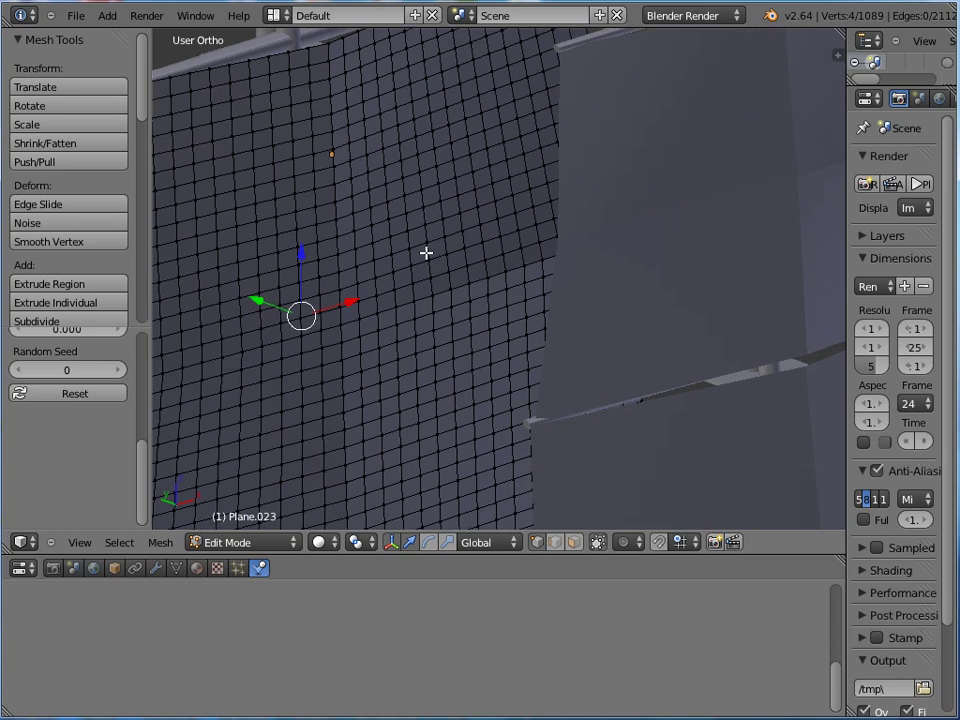
scroll(426, 253, "down", 6)
middle_click_drag(418, 252, 437, 251)
Create a vertex group named Group5 and assign the second sail's four corner vertices to it
left_click(177, 567)
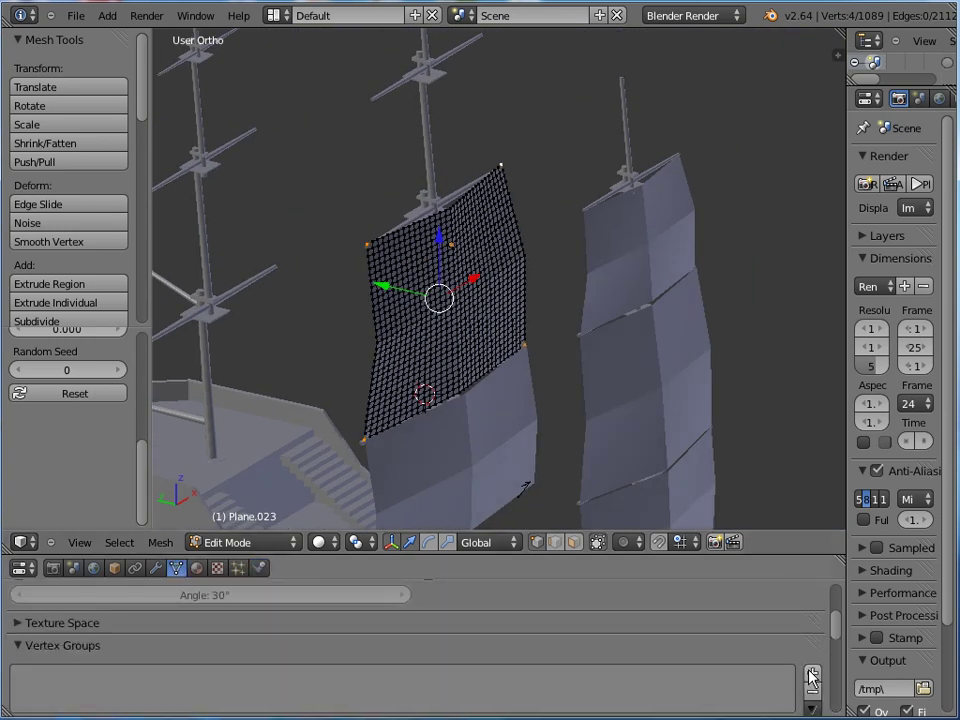
left_click(812, 675)
scroll(686, 656, "down", 5)
left_click(347, 634)
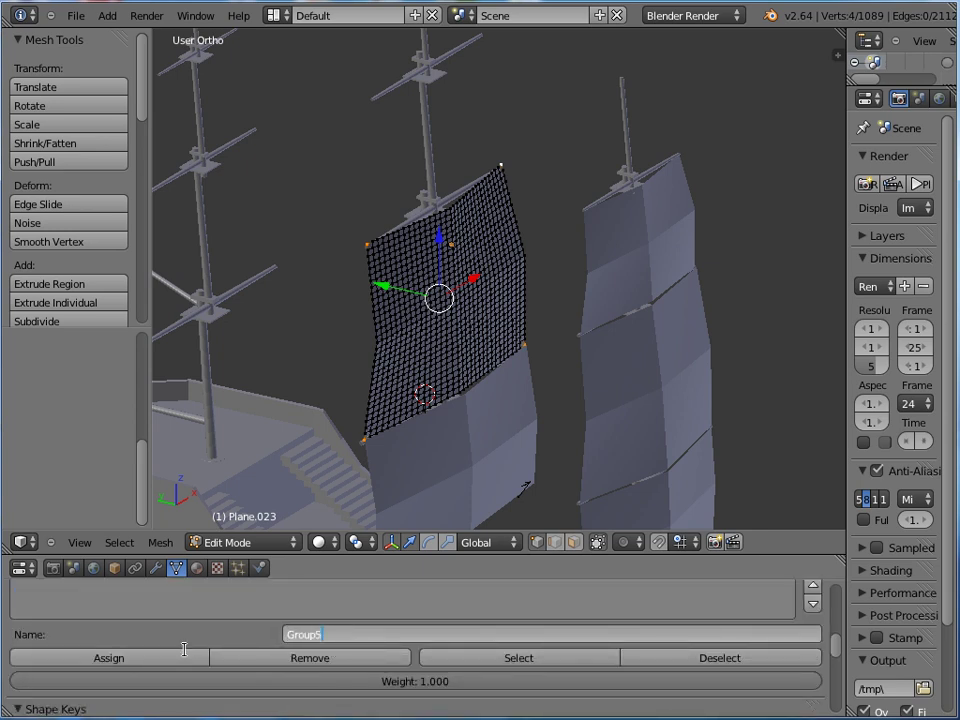
left_click(163, 659)
left_click(163, 659)
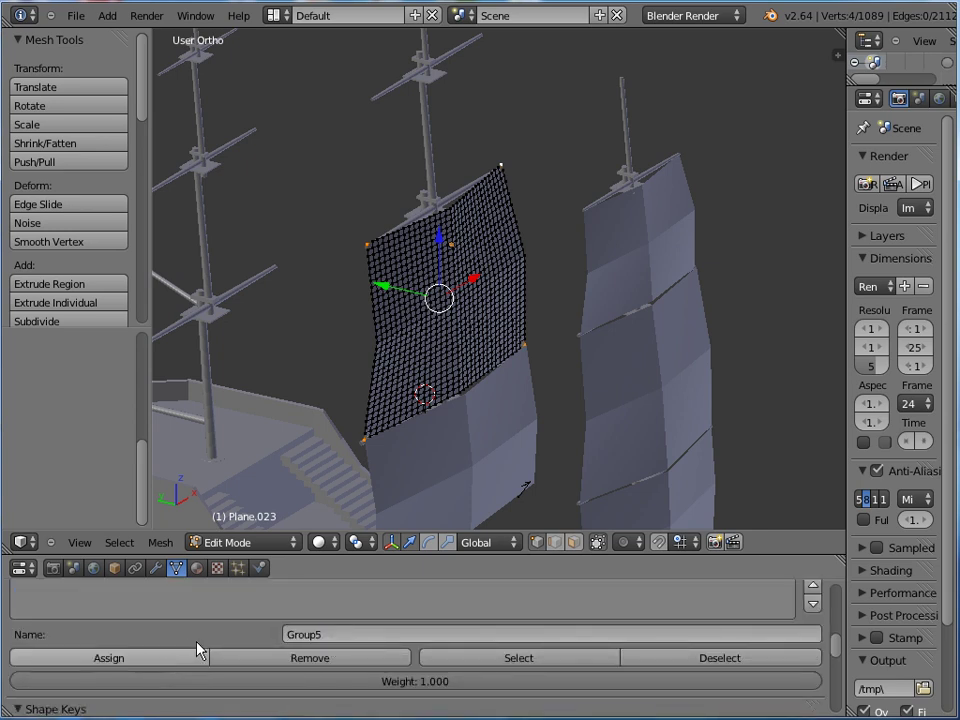
Enable Cloth physics on the middle mast's second sail and set its air damping to 10
left_click(259, 568)
left_click(260, 680)
scroll(338, 645, "down", 3)
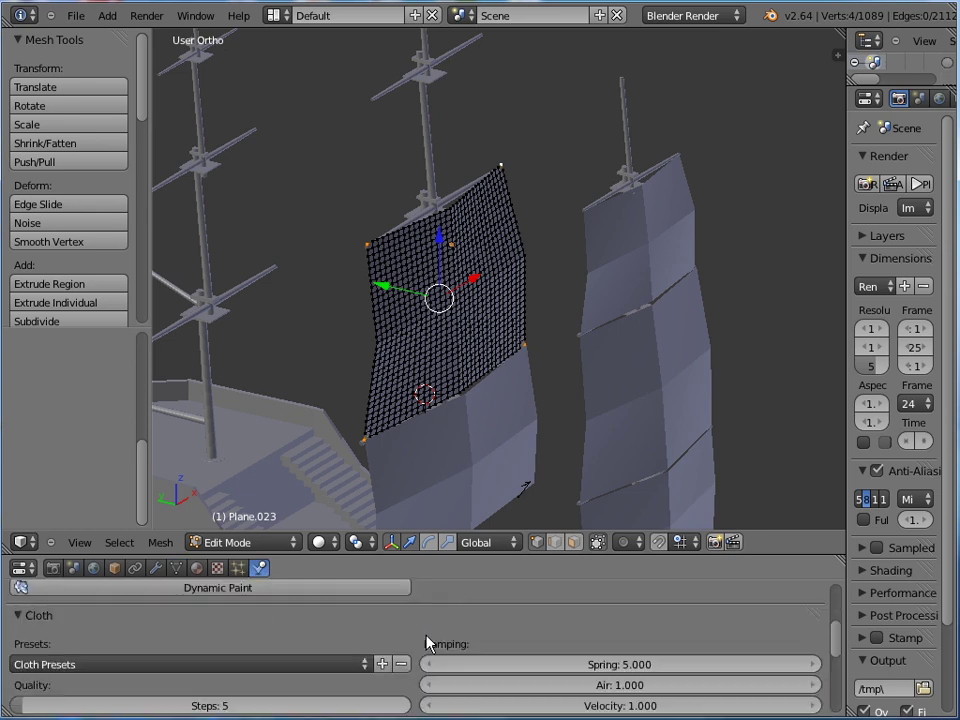
left_click_drag(523, 688, 780, 688)
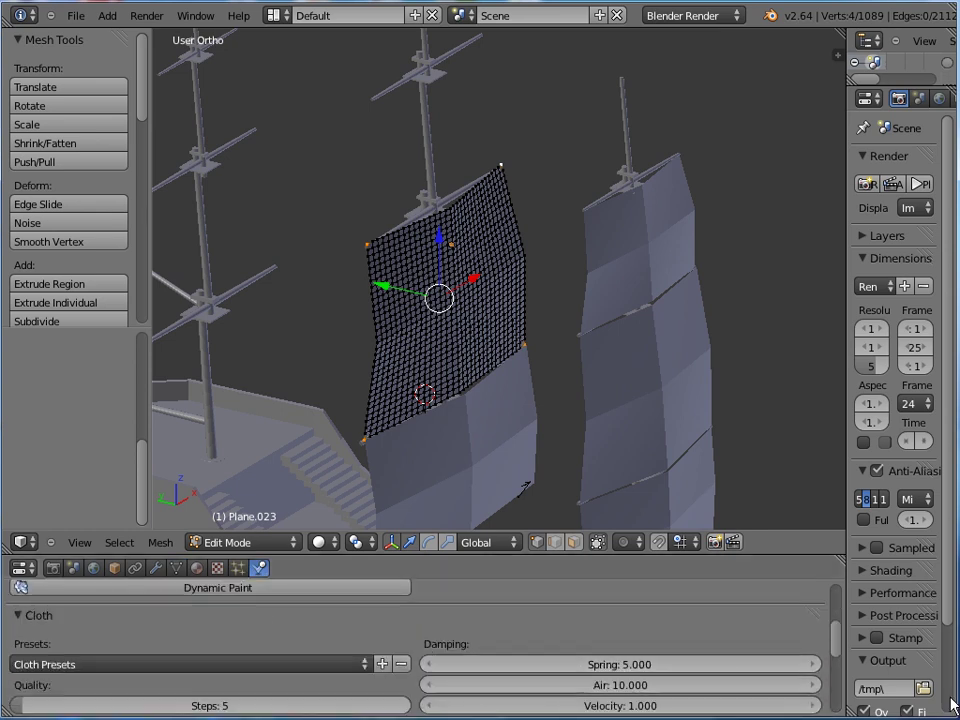
Turn on cloth pinning for the second sail using the Group5 vertex group
scroll(560, 688, "down", 2)
left_click(428, 653)
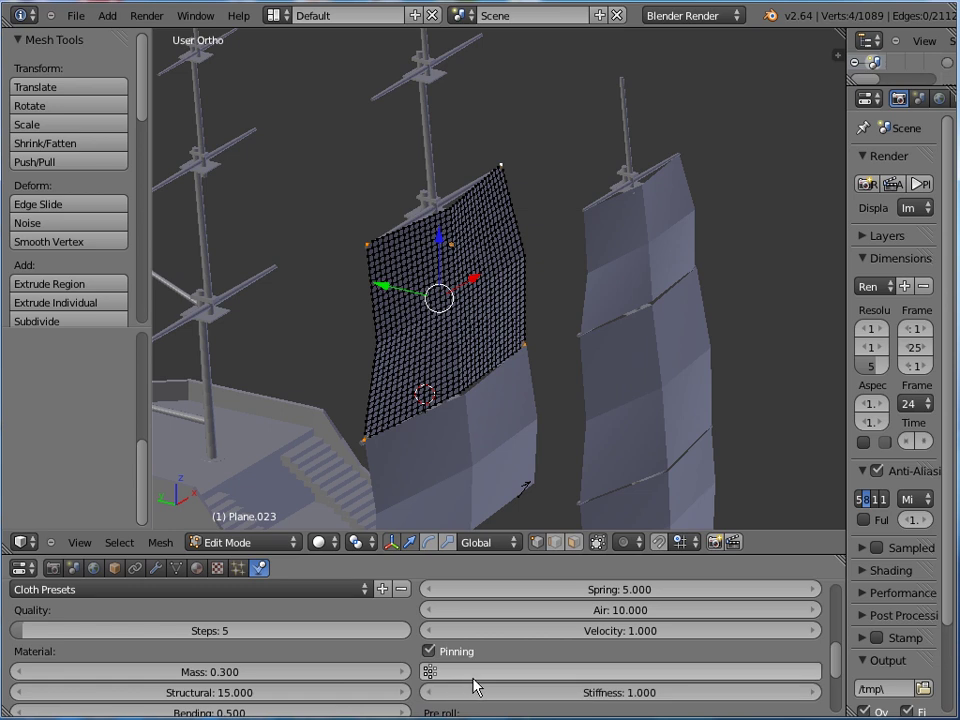
left_click(545, 671)
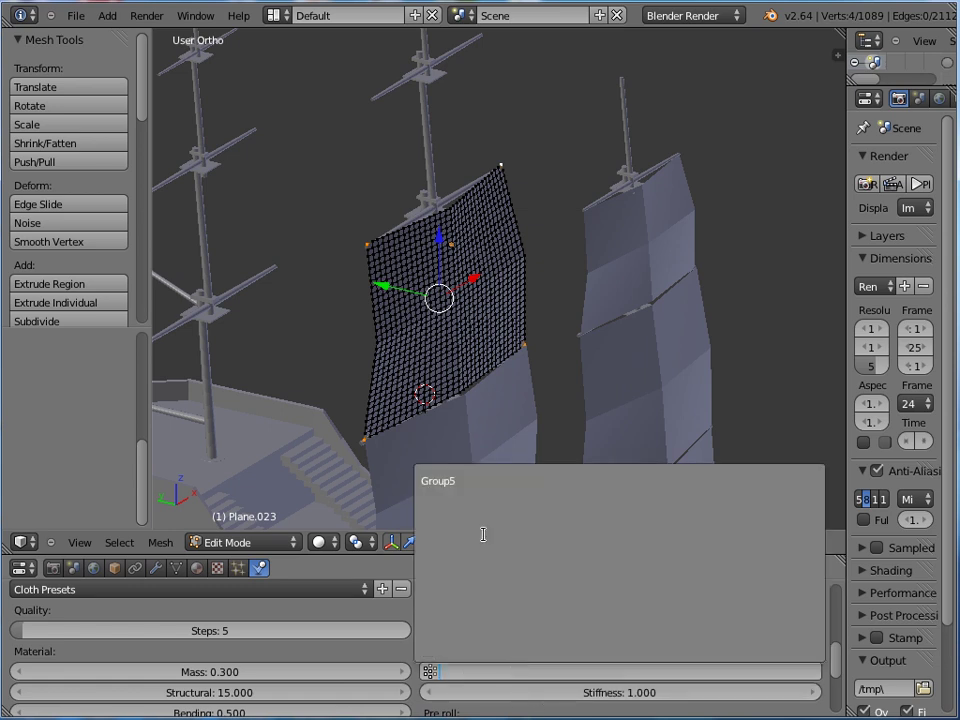
left_click(432, 481)
Leave the second sail's mesh editing and add a new plane for the middle mast's top sail
key("Tab")
scroll(358, 360, "down", 5)
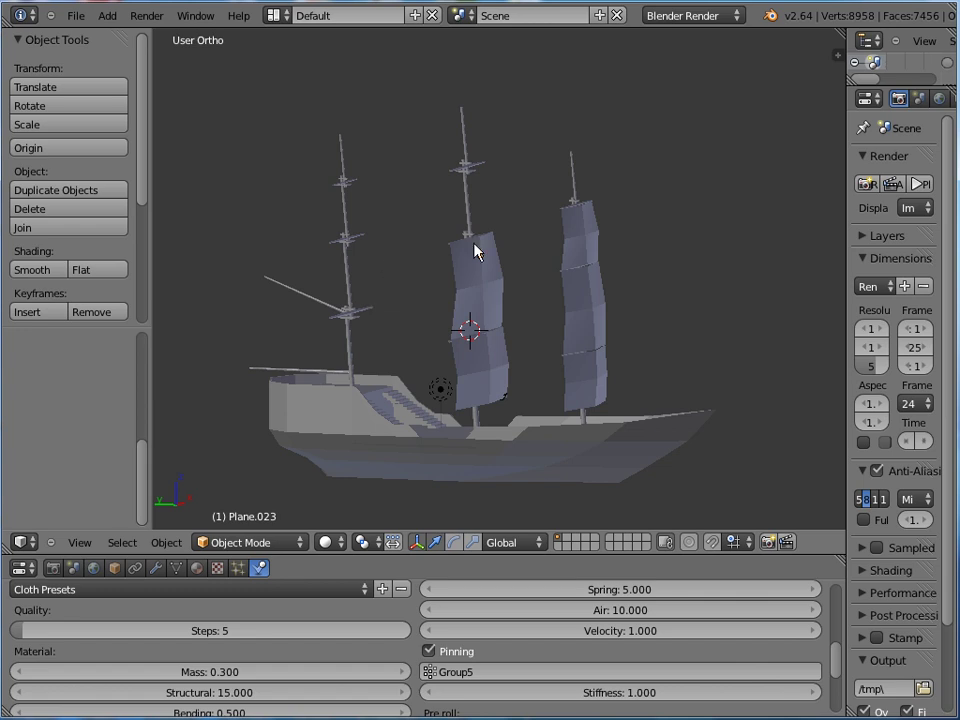
middle_click_drag(447, 186, 467, 306, "shift")
scroll(494, 316, "up", 5)
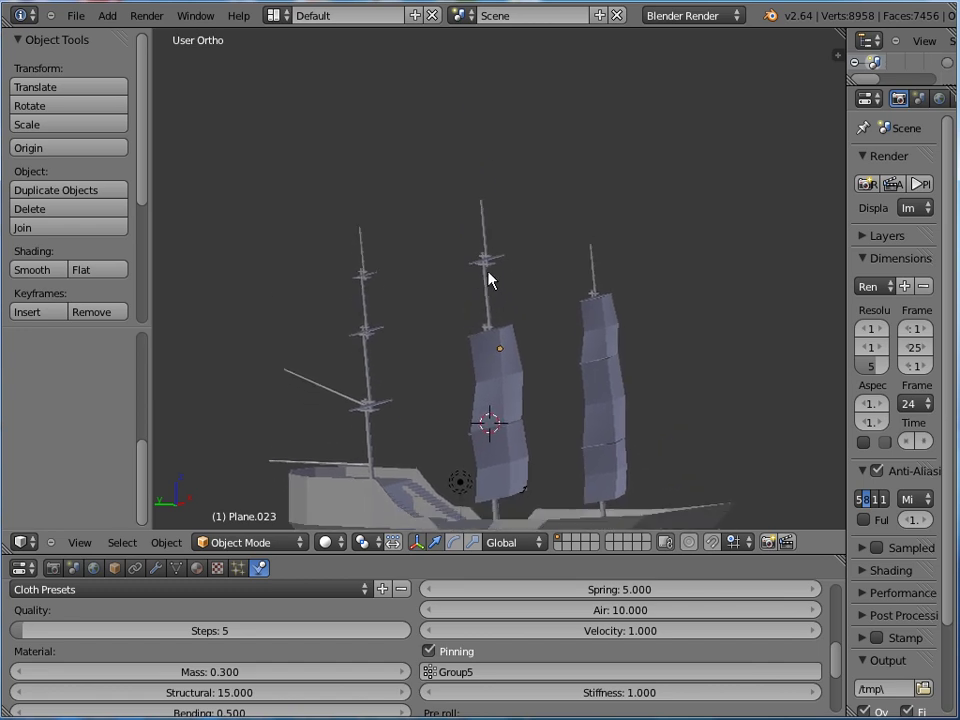
left_click(107, 15)
mouse_move(155, 42)
left_click(237, 34)
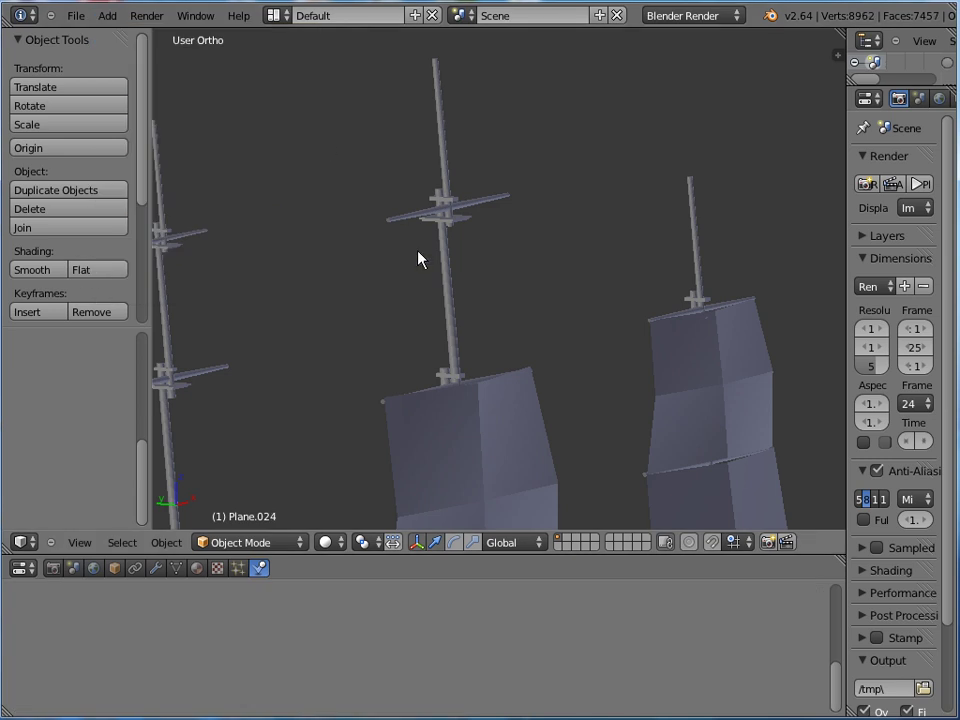
Raise the new plane along Z to just below the middle mast's top yard and centre it on the mast
scroll(430, 270, "down", 2)
scroll(466, 380, "up", 2)
key("g")
key("z")
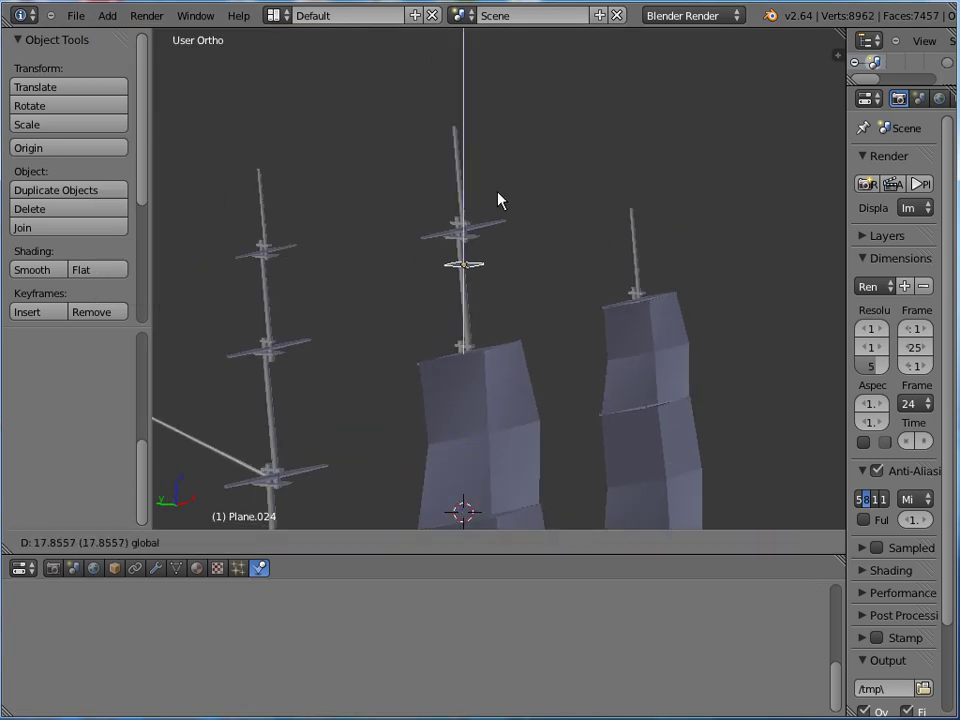
left_click(502, 195)
key("KP_1")
scroll(504, 191, "up", 5)
middle_click_drag(409, 176, 622, 234, "shift")
scroll(603, 410, "up", 1)
left_click_drag(566, 353, 649, 353)
left_click_drag(579, 282, 579, 249)
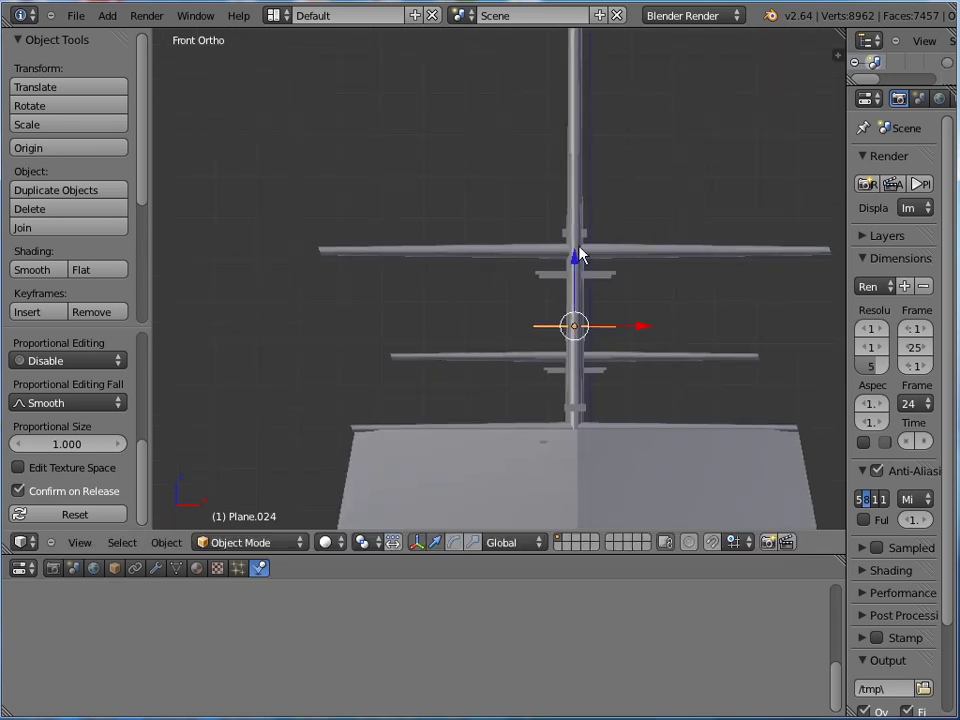
Rotate the top sail's plane upright in side view, about 90 degrees, in front of the mast
key("KP_3")
key("r")
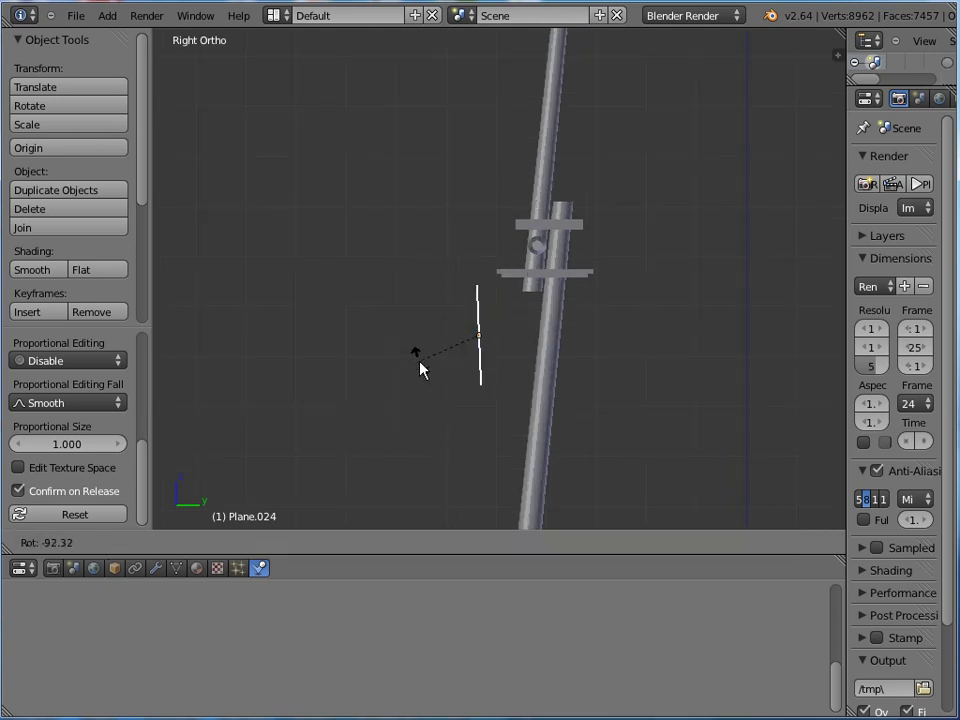
left_click(420, 350)
middle_click_drag(420, 332, 518, 253)
left_click_drag(505, 242, 509, 341)
Select the top sail plane's two bottom vertices and scale them about 7 times to span the yard below
key("Tab")
scroll(517, 385, "up", 3)
right_click(530, 504)
right_click(489, 498, "shift")
middle_click_drag(448, 358, 546, 306, "shift")
key("s")
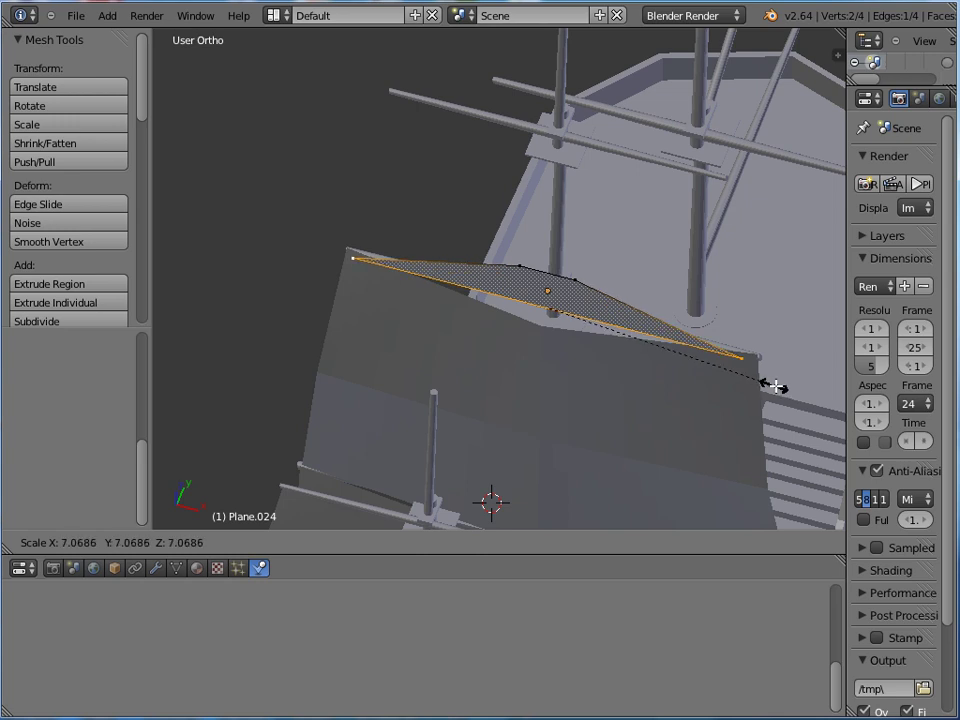
left_click(772, 386)
Select the top sail plane's two upper vertices and scale them outward, first about 4.2 times, towards the upper yard's width
middle_click_drag(769, 388, 699, 268)
right_click(549, 274)
key("s")
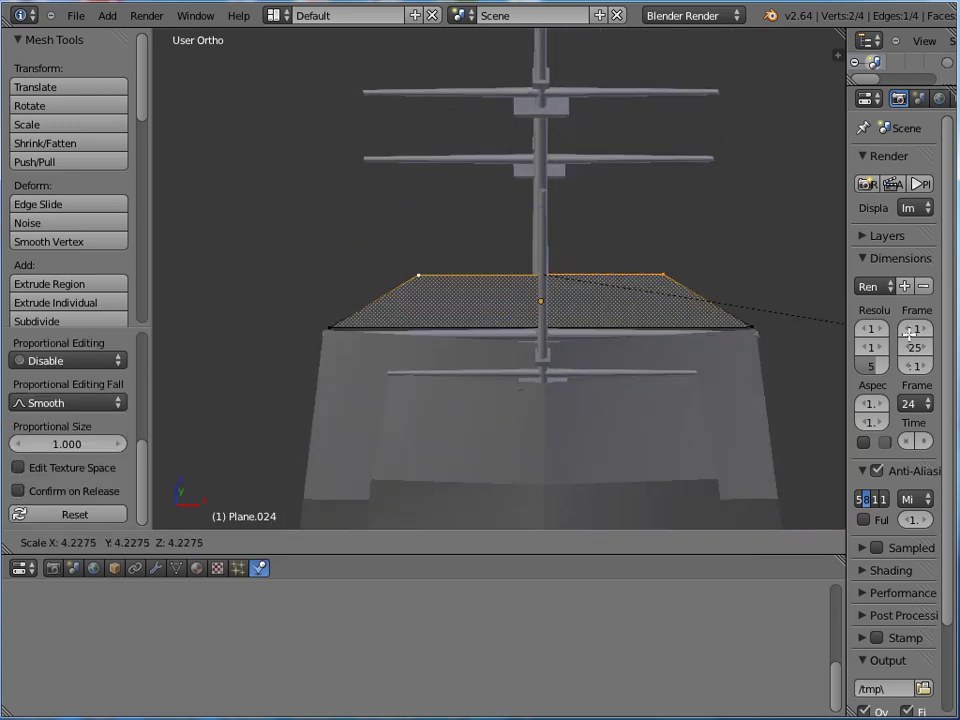
left_click(782, 310)
key("s")
left_click(675, 255)
key("s")
left_click(728, 258)
Raise the two upper vertices about 6.4 along Z to the top yard and narrow them to about 0.89
key("g")
key("z")
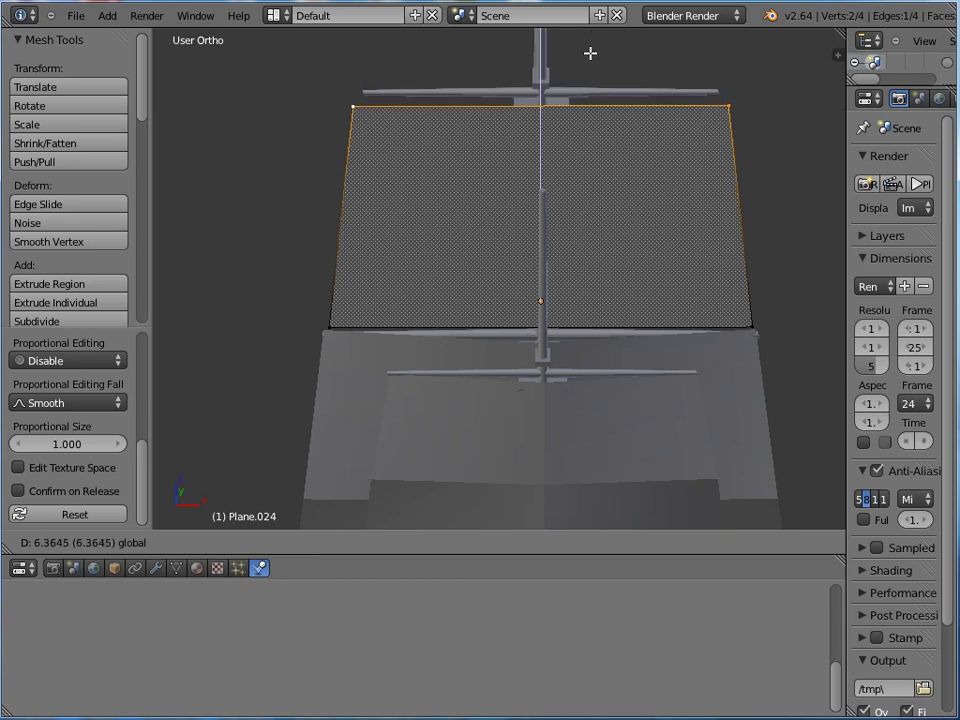
left_click(591, 51)
middle_click_drag(516, 64, 604, 92)
key("s")
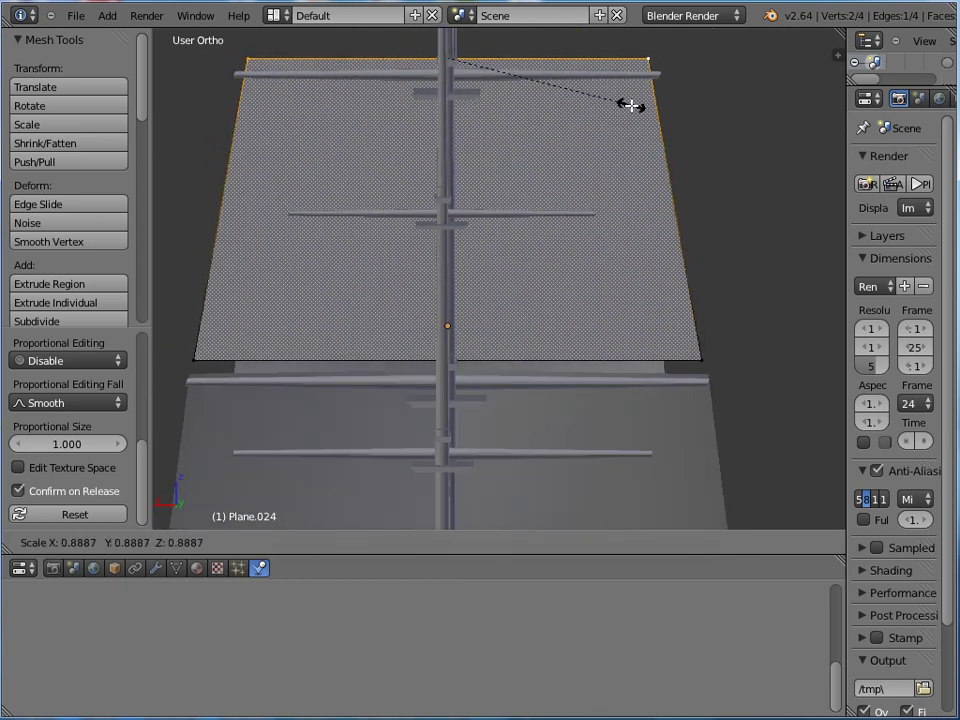
left_click(639, 107)
scroll(476, 77, "down", 4)
left_click_drag(484, 121, 429, 118)
middle_click_drag(429, 118, 632, 175)
right_click(602, 306)
right_click(454, 305, "shift")
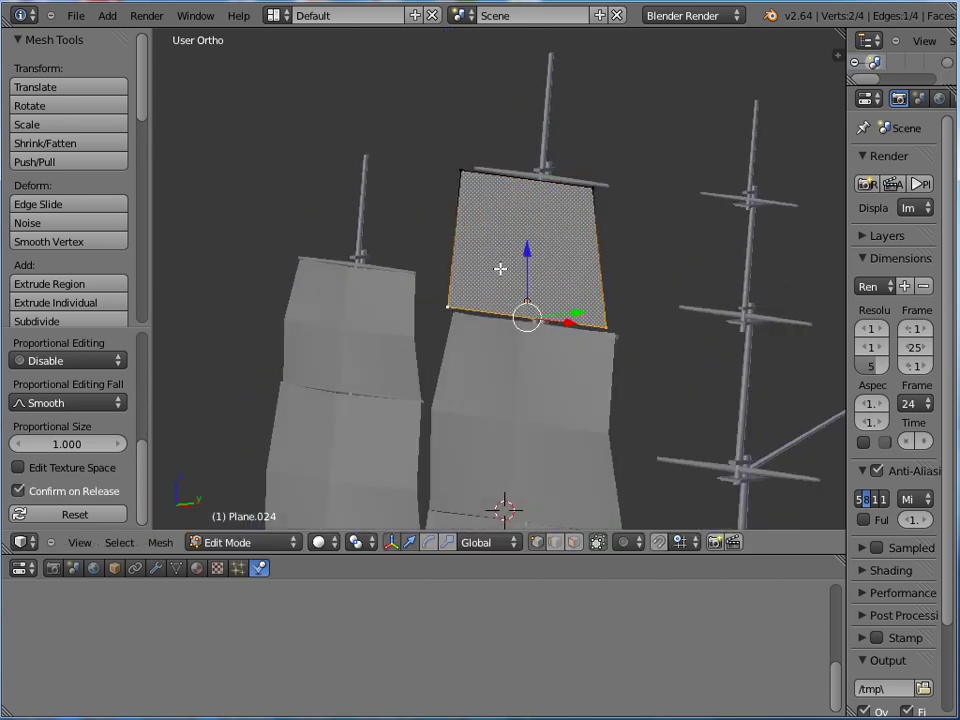
left_click_drag(516, 276, 520, 262)
middle_click_drag(520, 262, 448, 272)
key("Tab")
right_click(407, 386)
right_click(427, 377)
key("Tab")
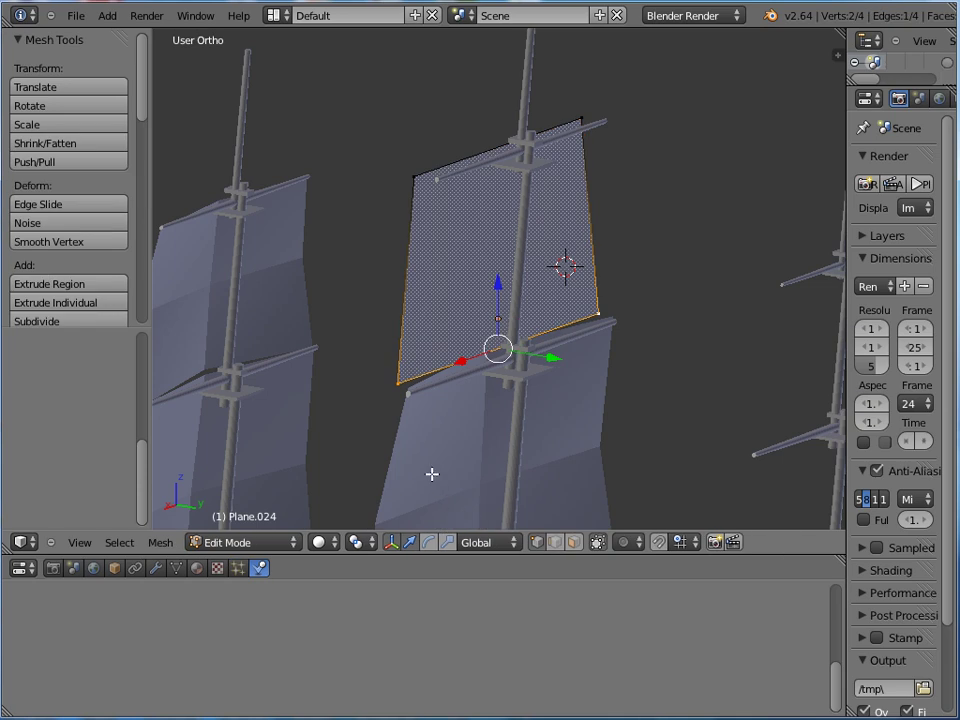
Subdivide the whole sail plane once and move its two bottom corner vertices about 0.59 along Y towards the lower yard
key("w")
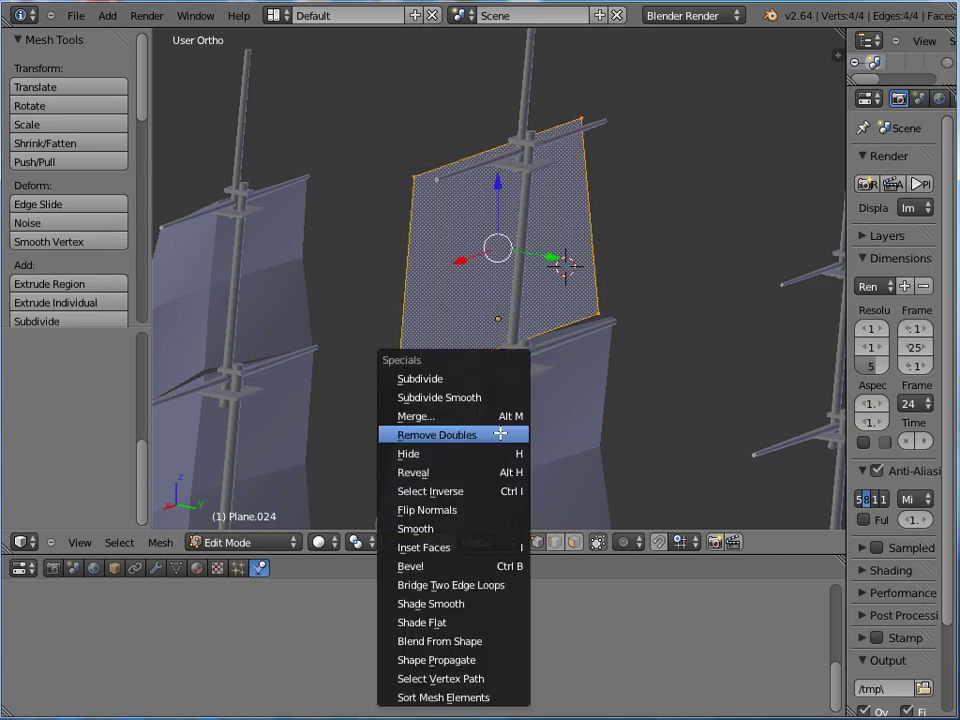
left_click(435, 377)
right_click(400, 383)
right_click(598, 314, "shift")
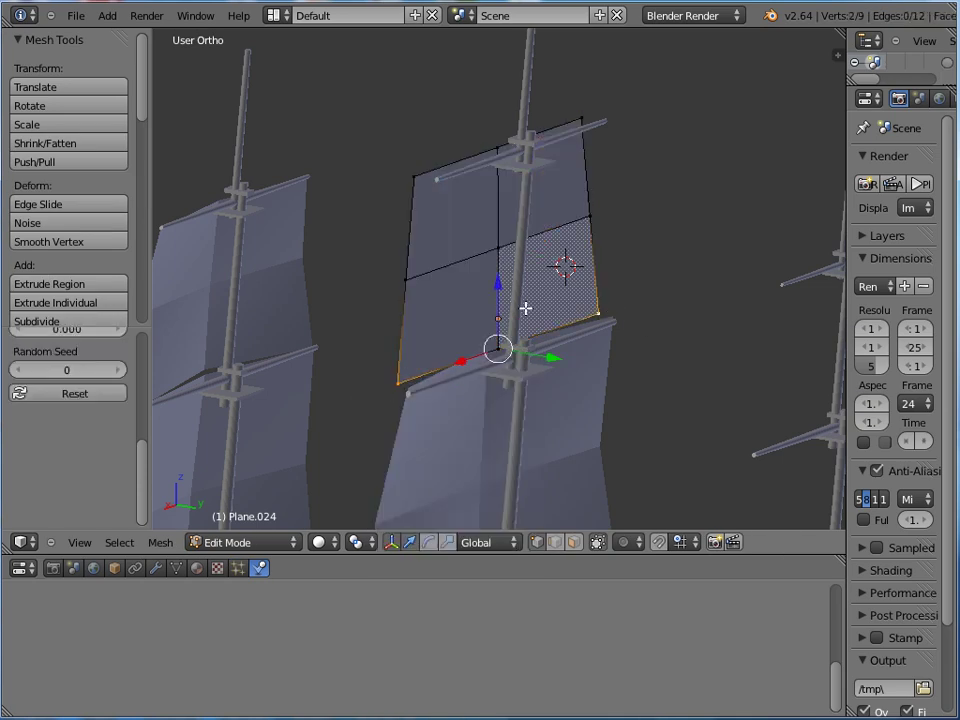
key("g")
key("y")
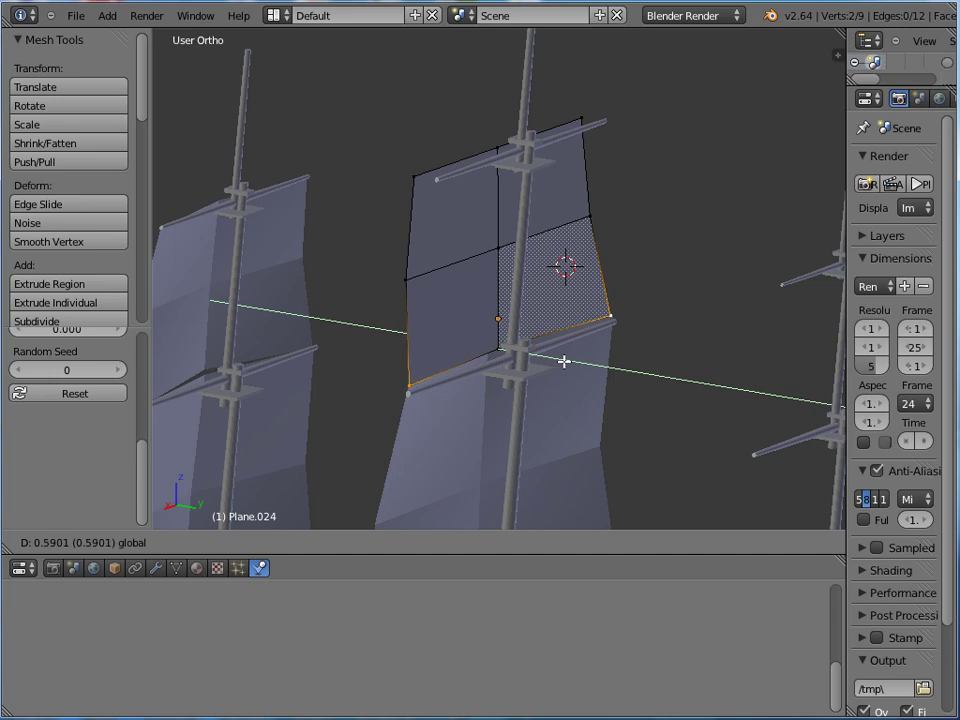
left_click(564, 361)
Move the sail's bottom middle vertex and its centre vertex along Y to shape the bulge
middle_click_drag(589, 343, 602, 318)
mouse_move(558, 318)
left_mouse_down()
mouse_move(561, 332)
mouse_move(557, 322)
left_mouse_up()
middle_click_drag(557, 322, 625, 348)
right_click(558, 386)
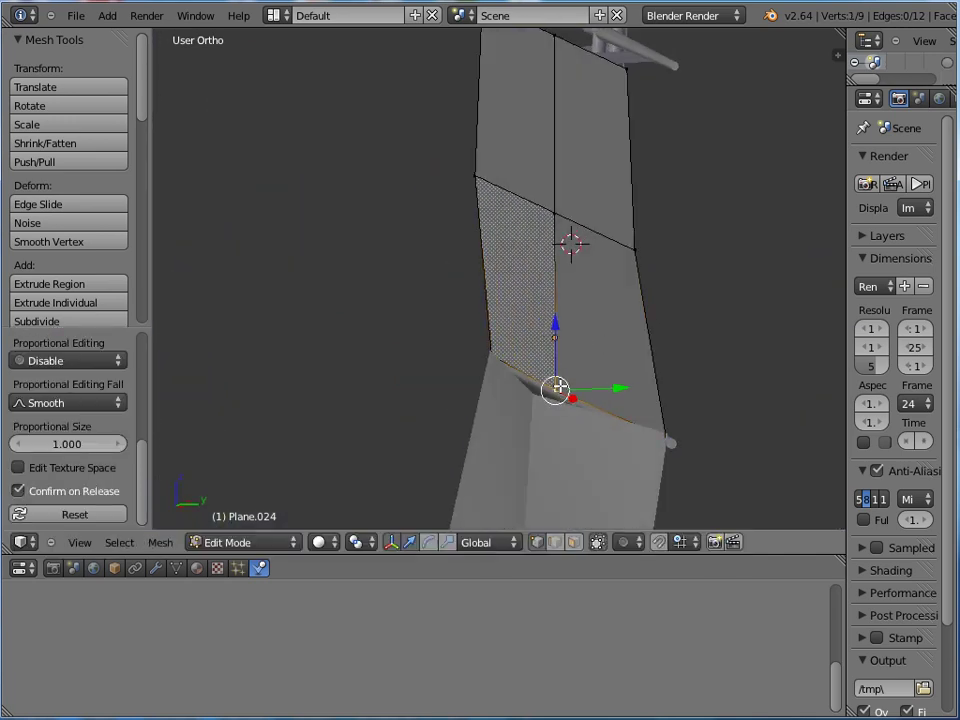
key("g")
key("y")
left_click(570, 390)
right_click(561, 249)
key("g")
key("y")
left_click(591, 223)
Select the sail's two top corner vertices and move them along Y onto the middle mast's top yard
middle_click_drag(630, 165, 694, 285)
right_click(697, 261, "shift")
middle_click_drag(473, 36, 514, 206, "shift")
right_click(477, 145, "shift")
right_click(605, 425, "shift")
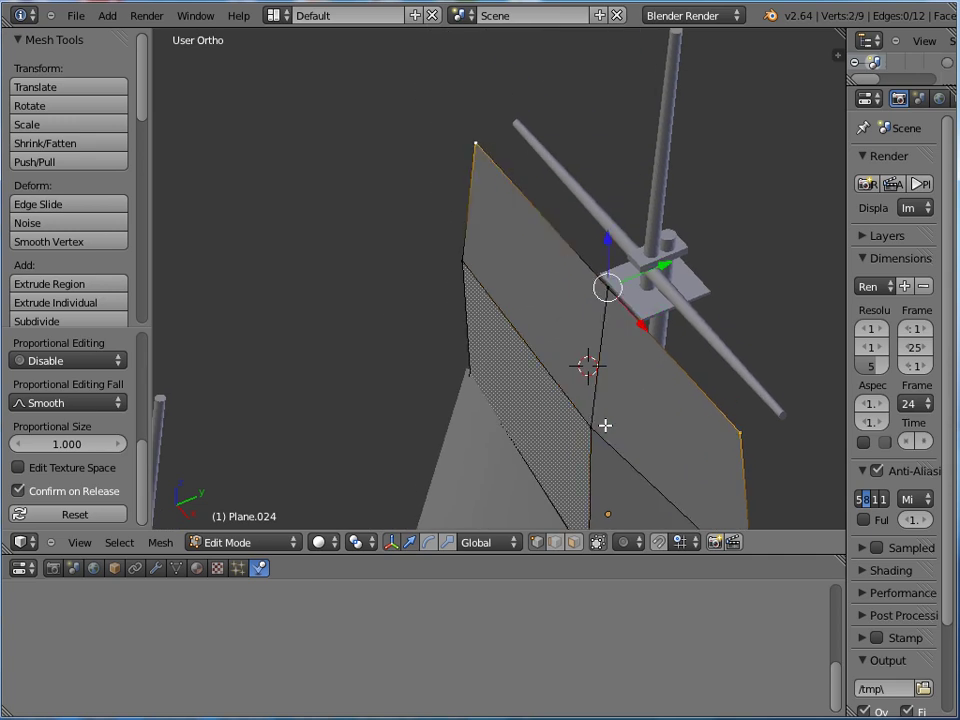
key("g")
key("y")
left_click(699, 253)
Examine the sail's fit to the yards from several angles and select the outer vertices of its middle row
middle_click_drag(699, 253, 678, 208)
scroll(673, 262, "down", 3)
middle_click_drag(673, 264, 625, 254)
right_click(551, 237)
left_click_drag(556, 187, 561, 180)
middle_click_drag(579, 199, 528, 185)
key("a")
key("a")
middle_click_drag(482, 213, 546, 221)
right_click(666, 343)
right_click(461, 295, "shift")
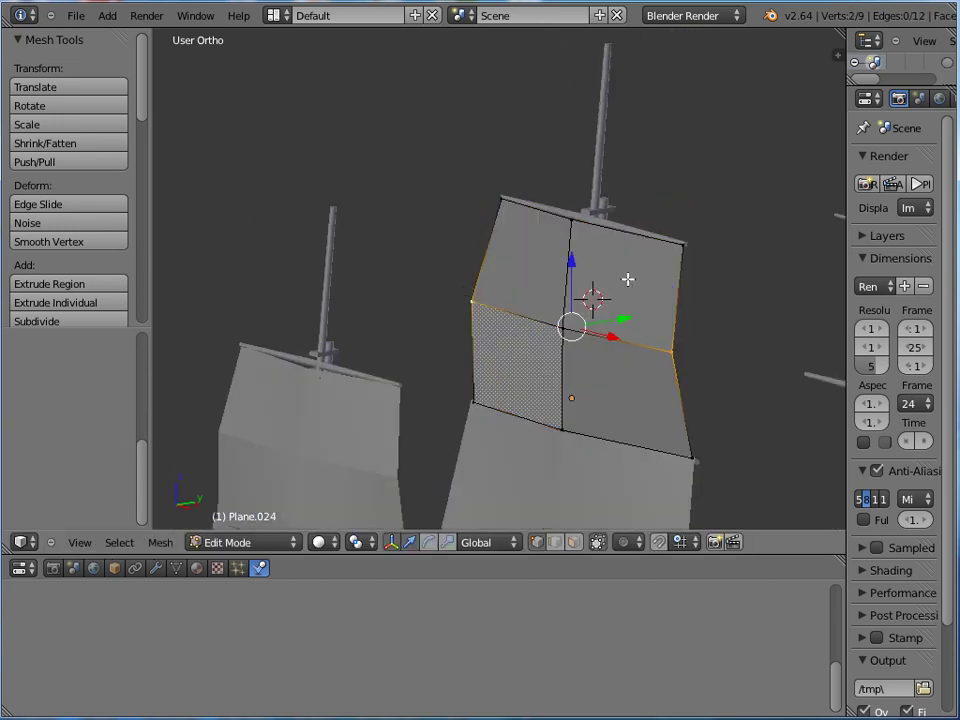
middle_click_drag(628, 279, 548, 279)
left_click_drag(594, 323, 607, 318)
middle_click_drag(459, 306, 589, 336)
Select the sail's entire mesh and subdivide it four times for a dense cloth grid
key("a")
key("a")
key("w")
left_click(590, 337)
key("w")
left_click(586, 336)
key("w")
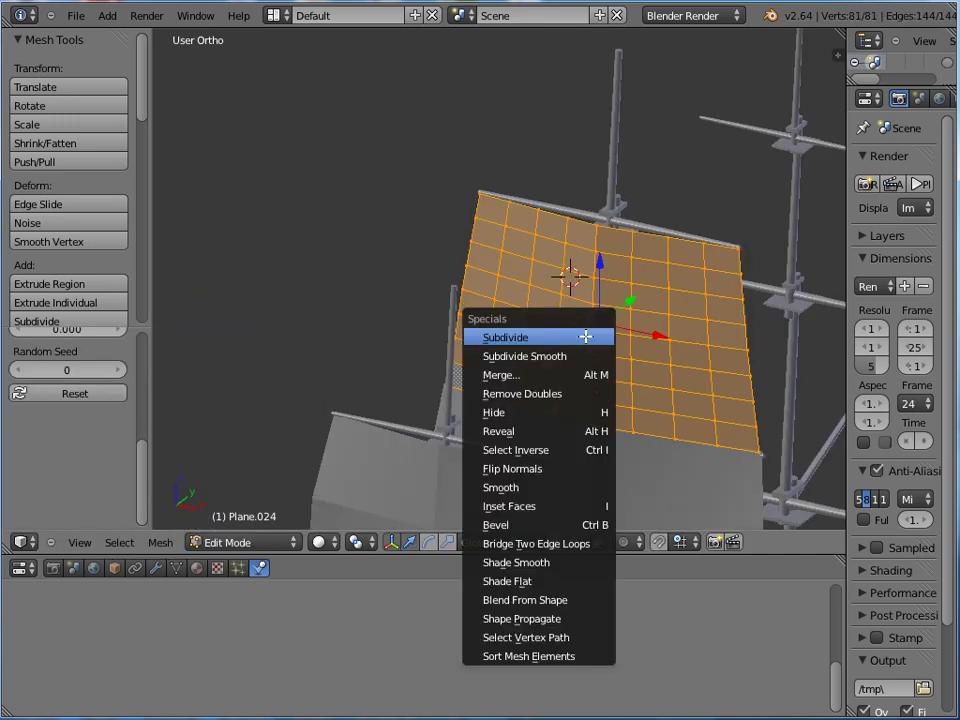
left_click(586, 336)
key("w")
left_click(586, 336)
right_click(760, 451)
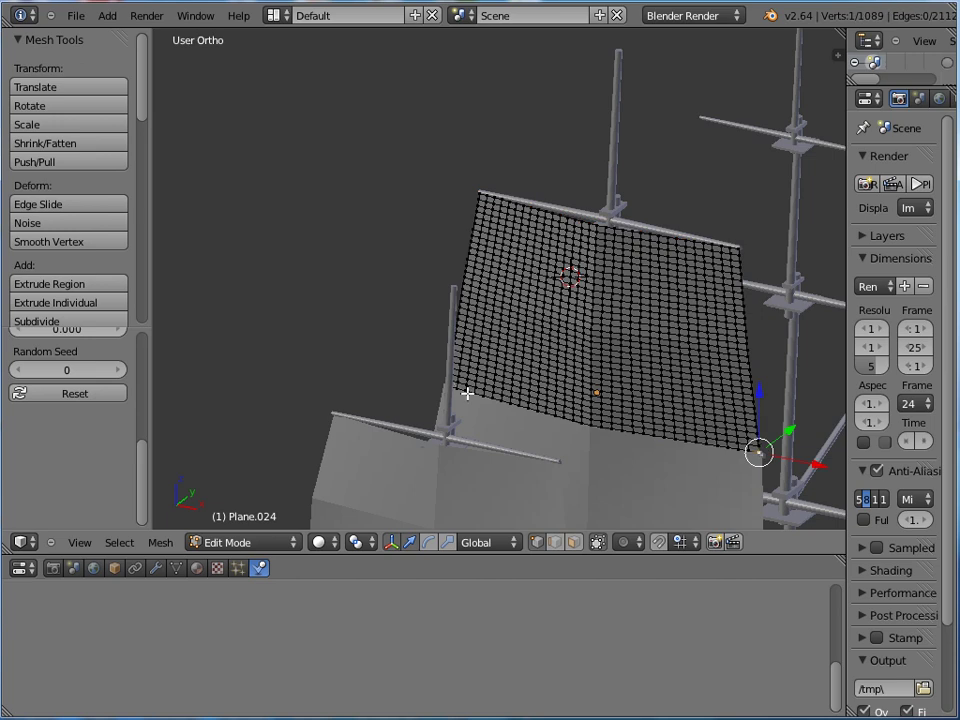
right_click(447, 391, "shift")
middle_click_drag(424, 379, 519, 373)
key("a")
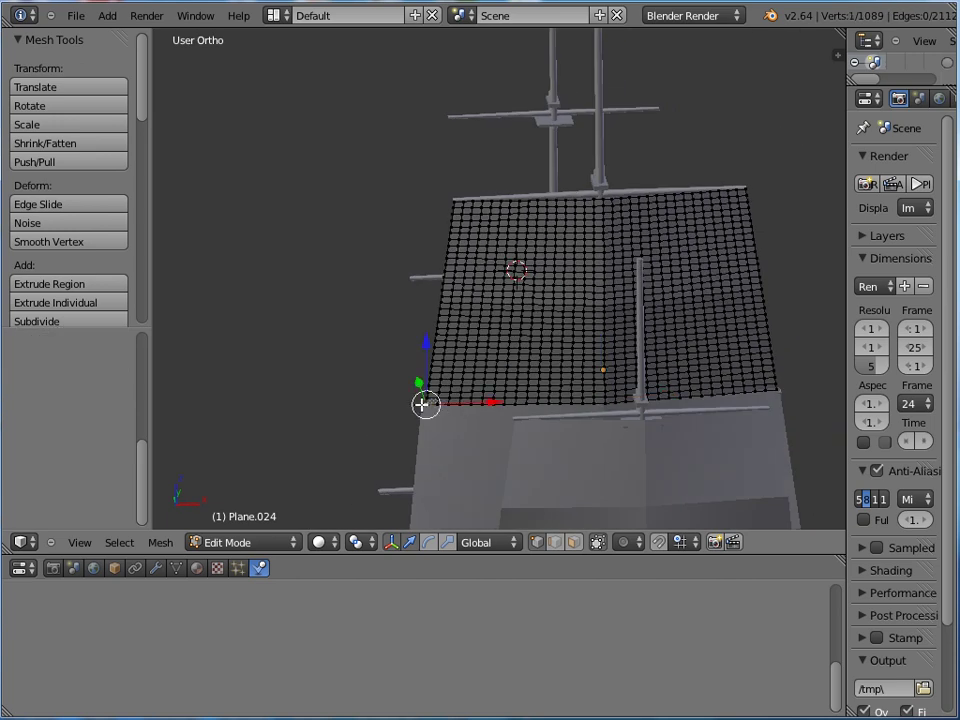
right_click(781, 391, "shift")
right_click(764, 197, "shift")
right_click(763, 194, "shift")
right_click(458, 195, "shift")
key("shift+a")
key("a")
Select the four corner vertices of the subdivided top sail together
right_click(454, 197)
right_click(750, 181, "shift")
right_click(787, 398, "shift")
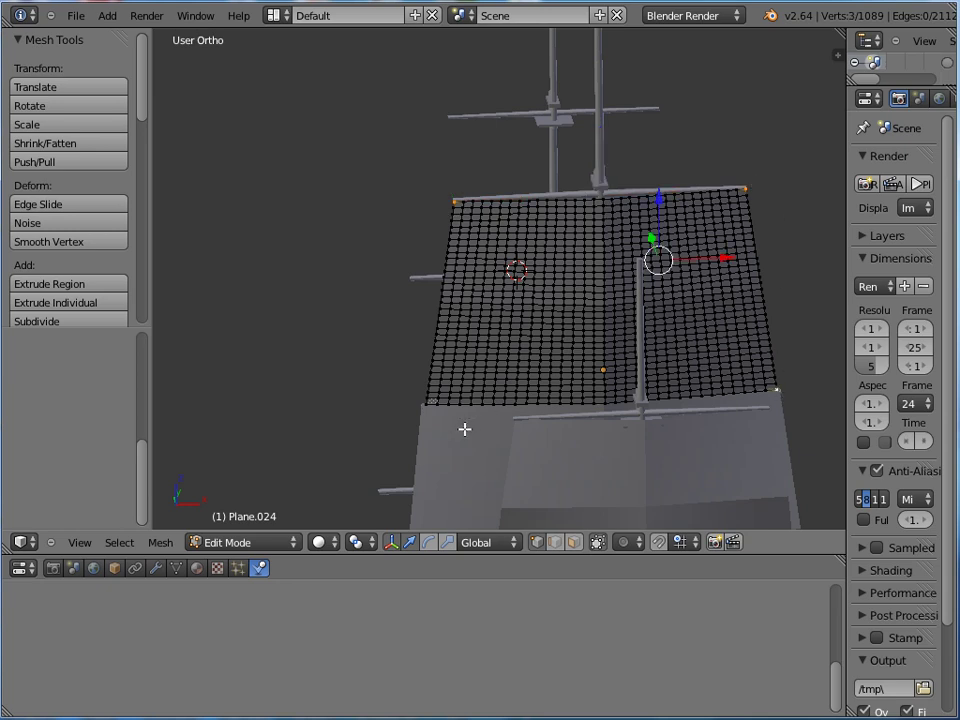
right_click(419, 416, "shift")
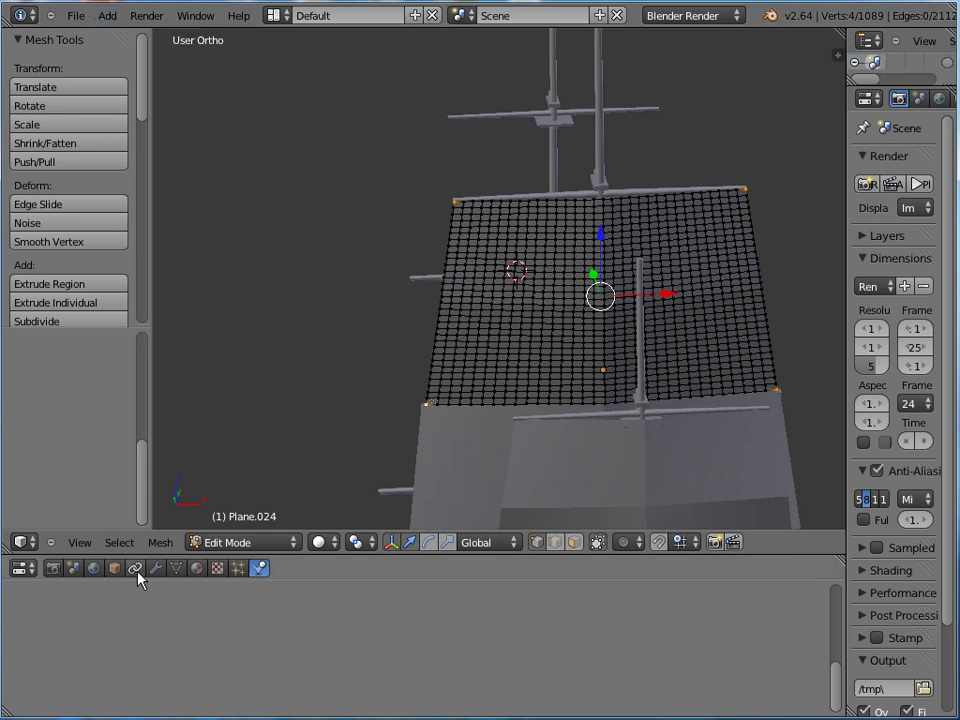
Add a vertex group named Group6 to the top sail and assign the four selected corners to it
left_click(176, 578)
scroll(176, 624, "up", 5)
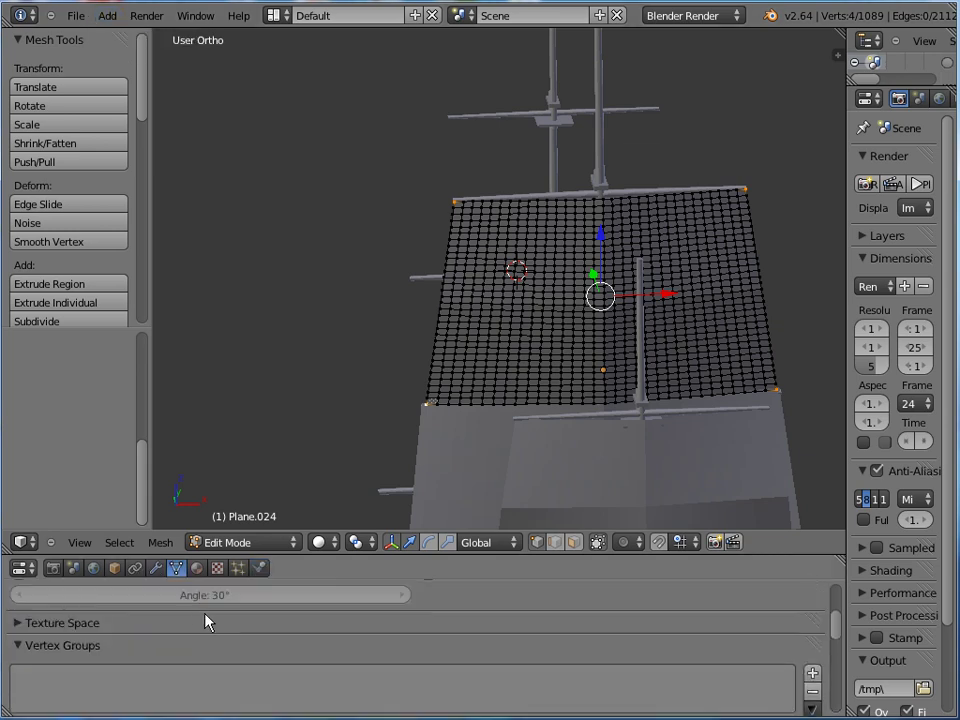
scroll(733, 671, "down", 4)
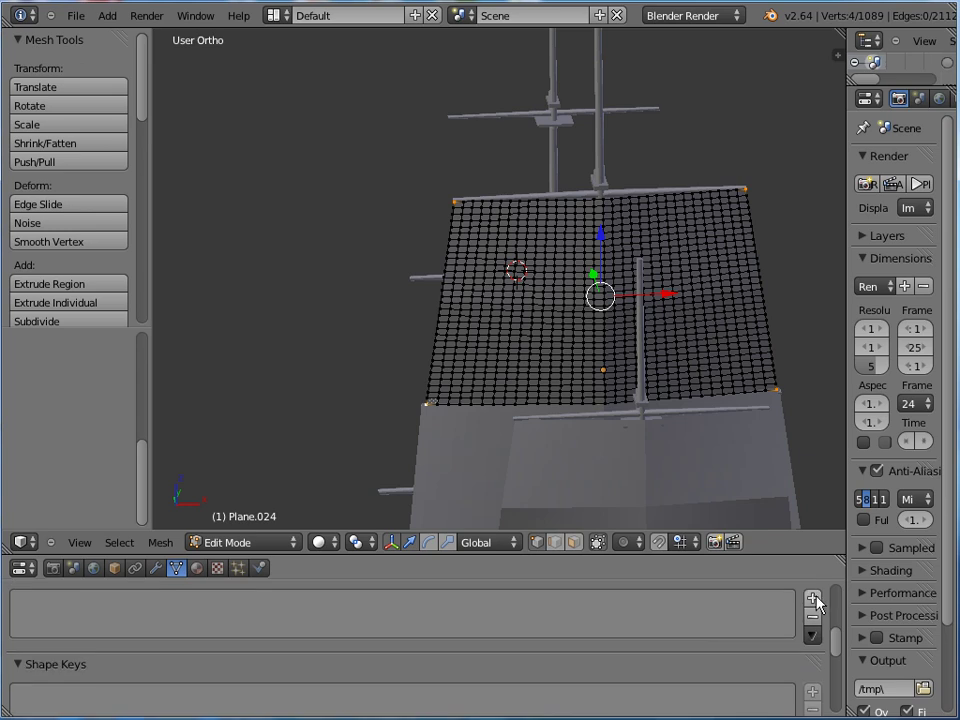
left_click(814, 600)
scroll(521, 700, "up", 2)
scroll(444, 700, "down", 3)
left_click(368, 673)
left_click(163, 693)
Enable cloth physics on the top sail and turn on pinning with Group6 as the pin group
left_click(258, 569)
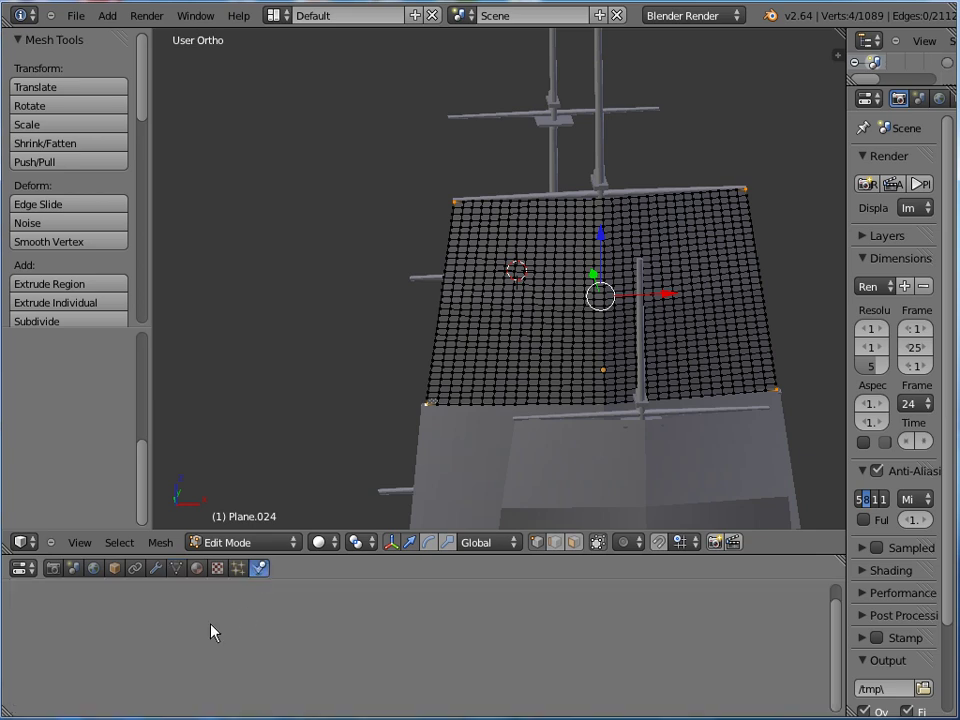
scroll(399, 715, "down", 2)
scroll(480, 654, "up", 2)
scroll(520, 655, "down", 5)
left_click(437, 633)
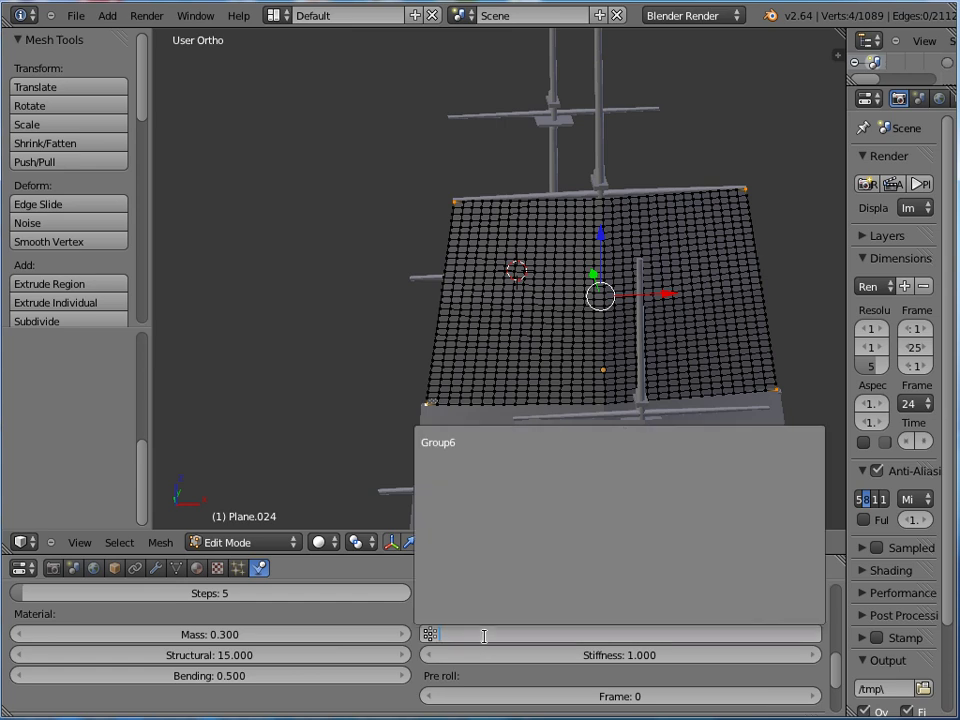
left_click(440, 440)
left_click(428, 613)
Review the sail's cloth settings and leave mesh editing with the whole ship in view
scroll(405, 660, "up", 2)
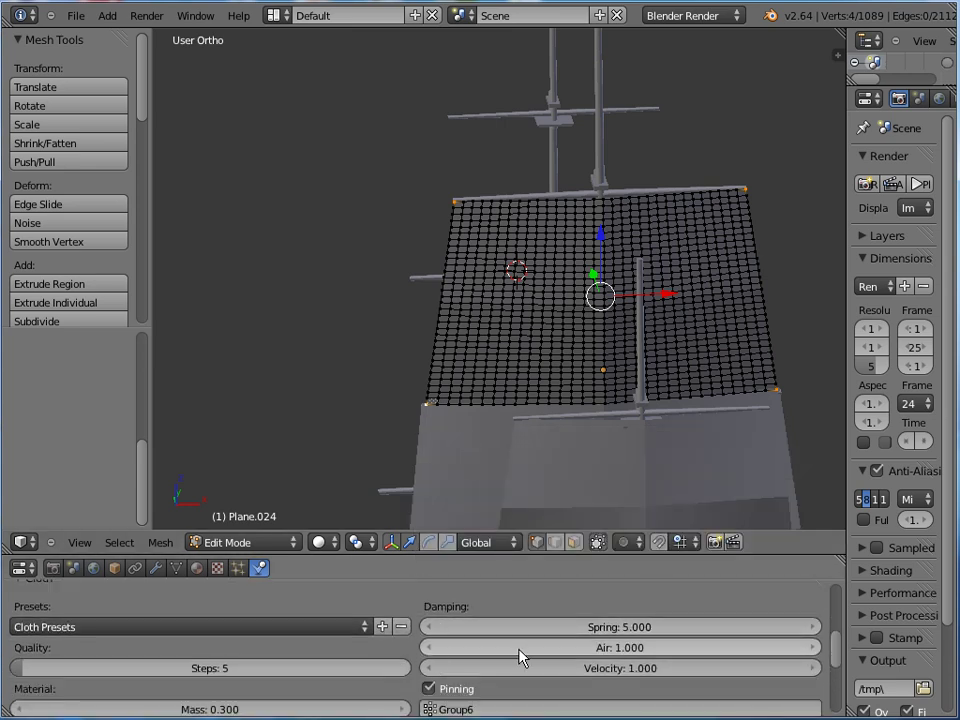
left_click_drag(444, 657, 888, 655)
scroll(450, 660, "up", 3)
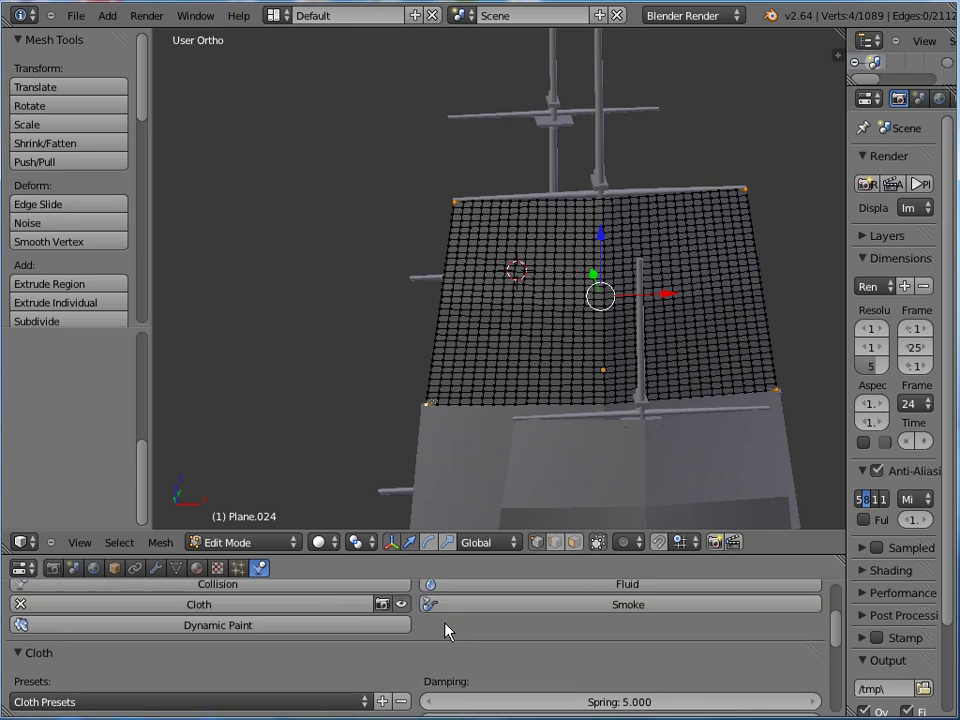
scroll(445, 630, "up", 2)
scroll(328, 330, "down", 2)
scroll(327, 315, "down", 1)
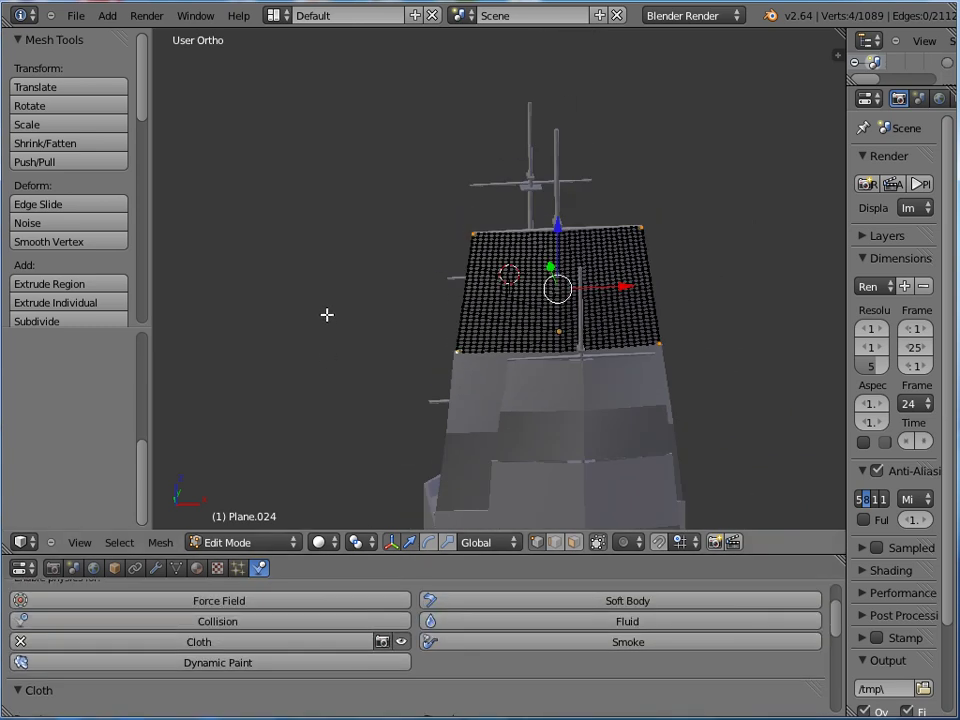
key("Tab")
middle_click_drag(324, 324, 406, 305)
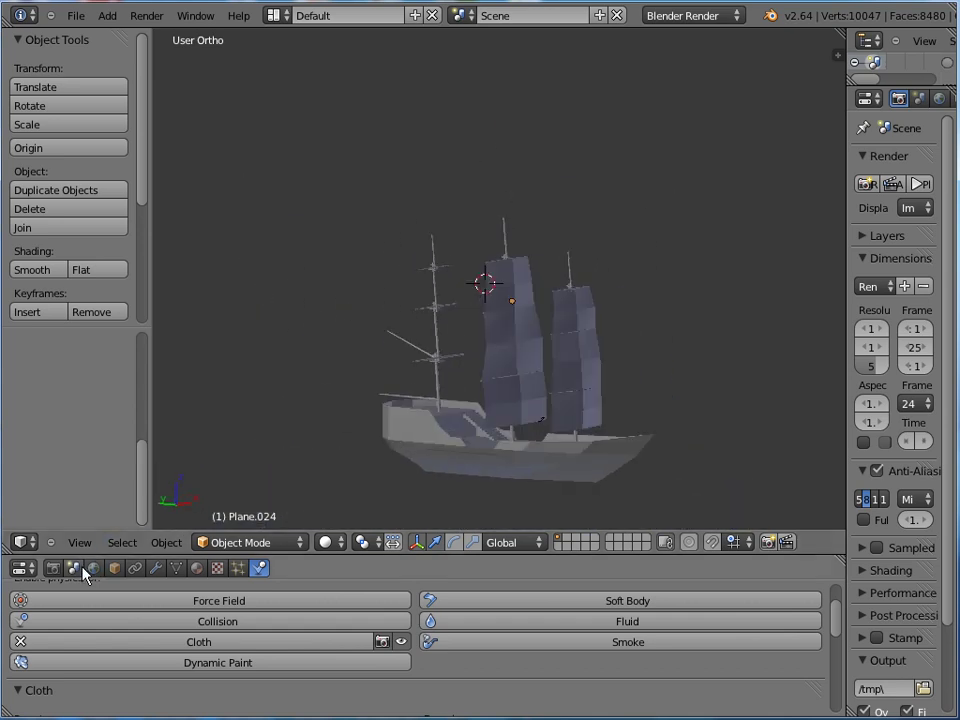
Switch the lower editor to the Timeline, play the cloth simulation, and stop it at frame 48 to inspect the sails
left_click(25, 569)
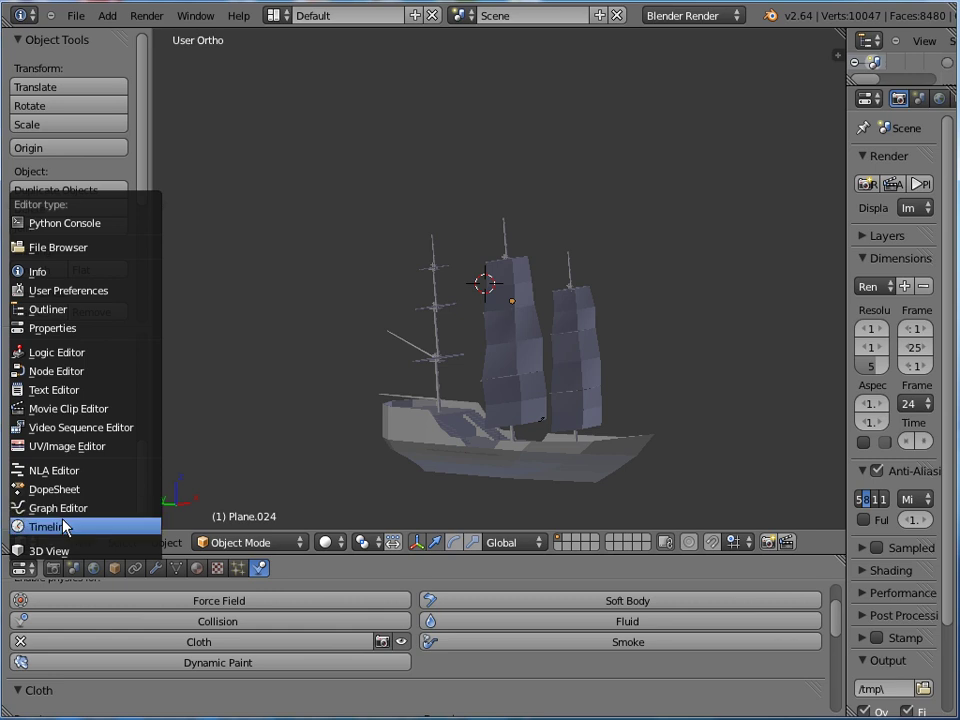
left_click(62, 527)
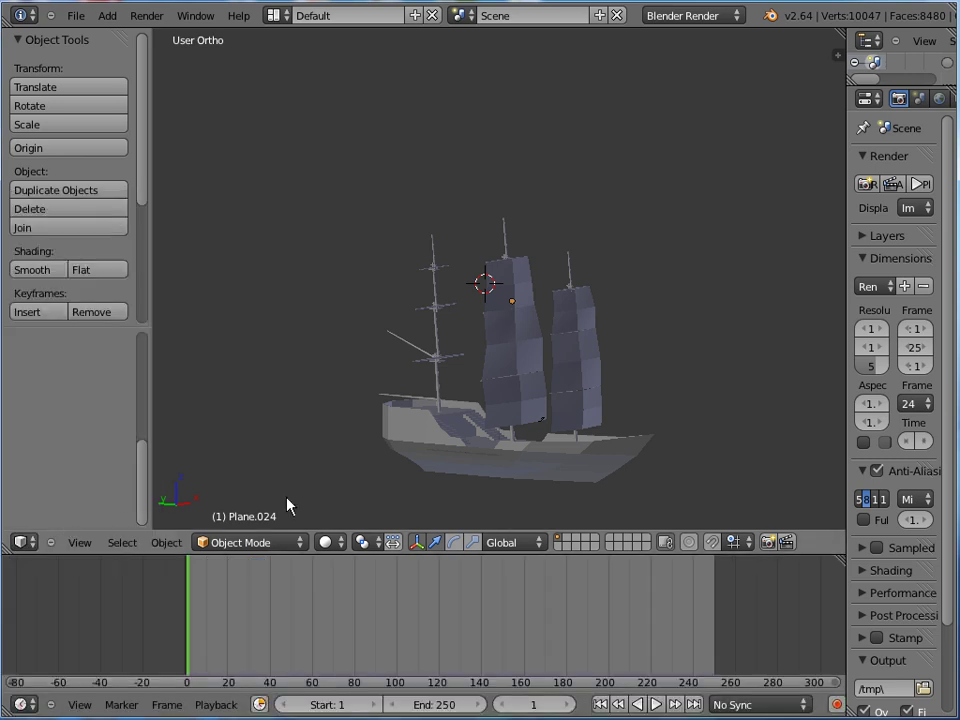
left_click(657, 704)
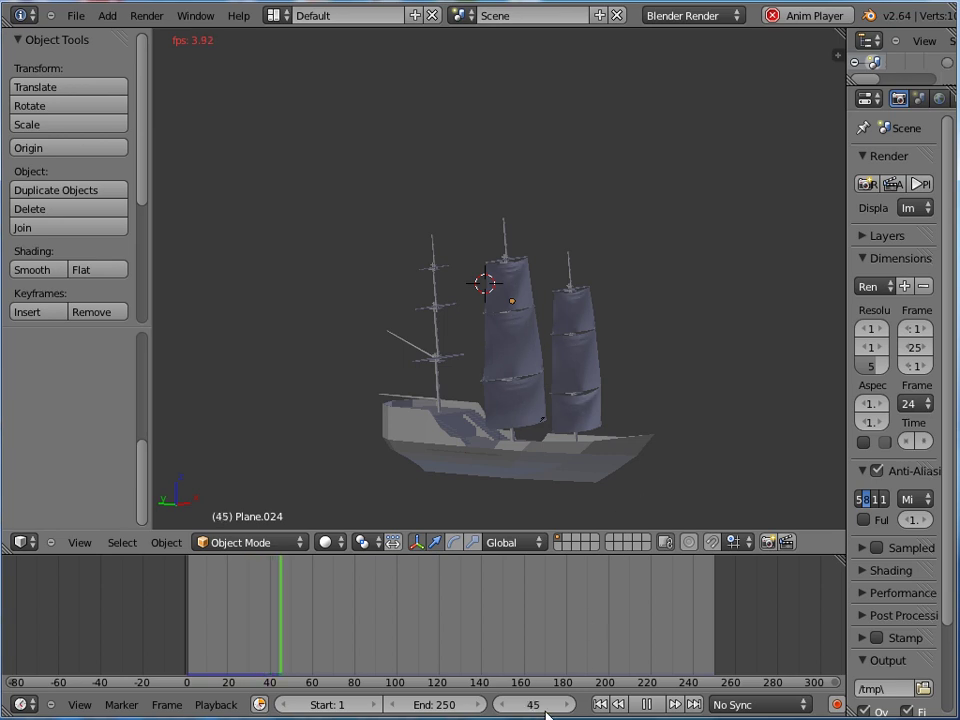
left_click(647, 701)
middle_click_drag(622, 309, 472, 332)
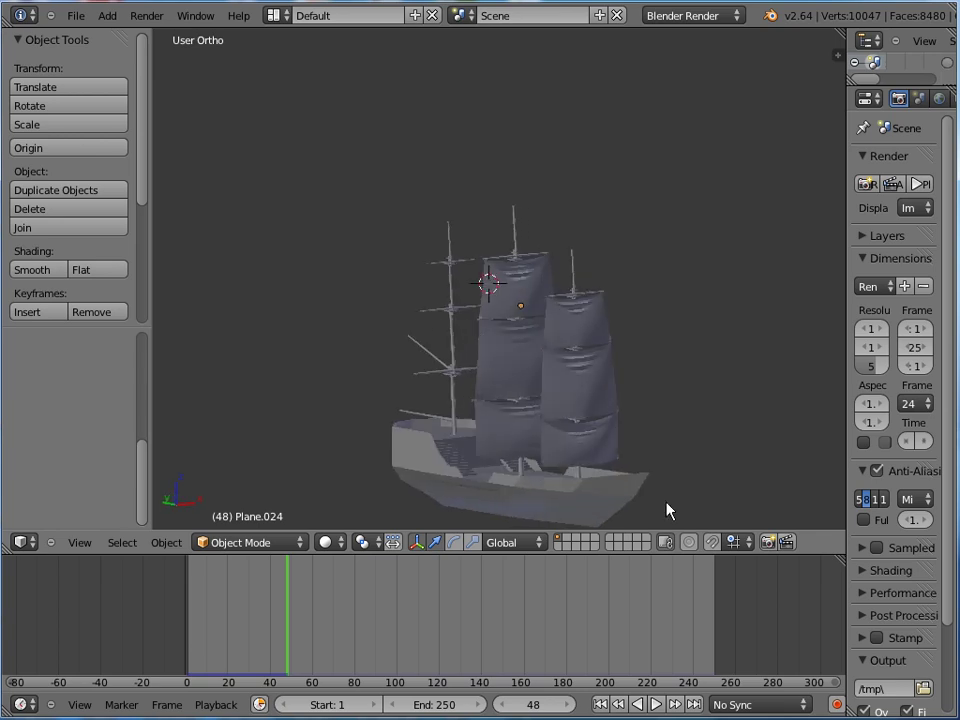